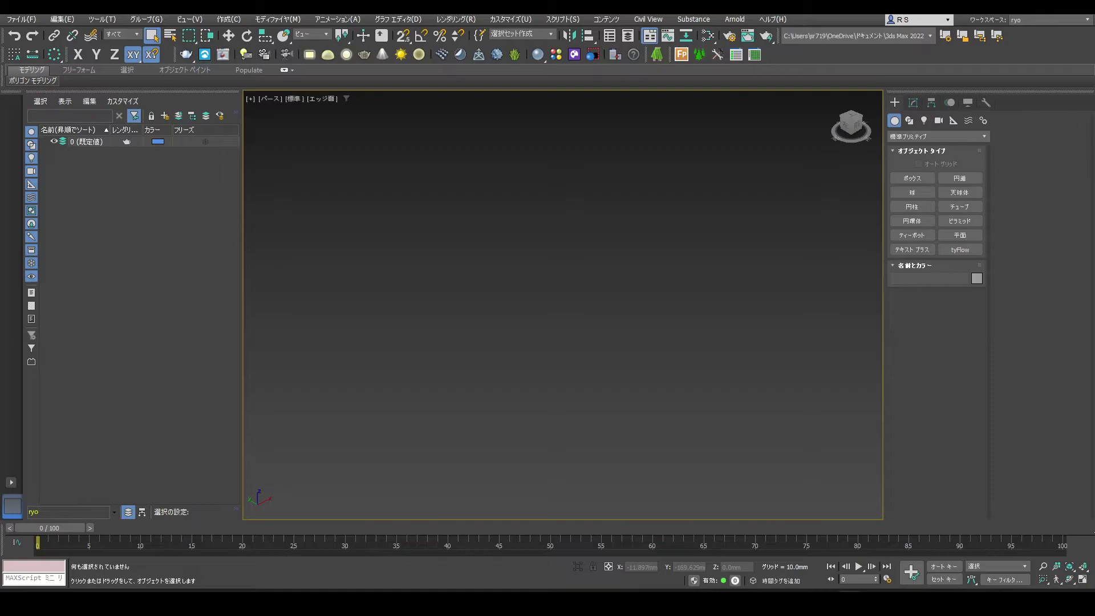
Create a cylinder primitive in the perspective view, about 30 mm in radius and 80 mm high.
left_click(913, 206)
left_click_drag(552, 382, 623, 373)
left_click(659, 241)
left_click(667, 183)
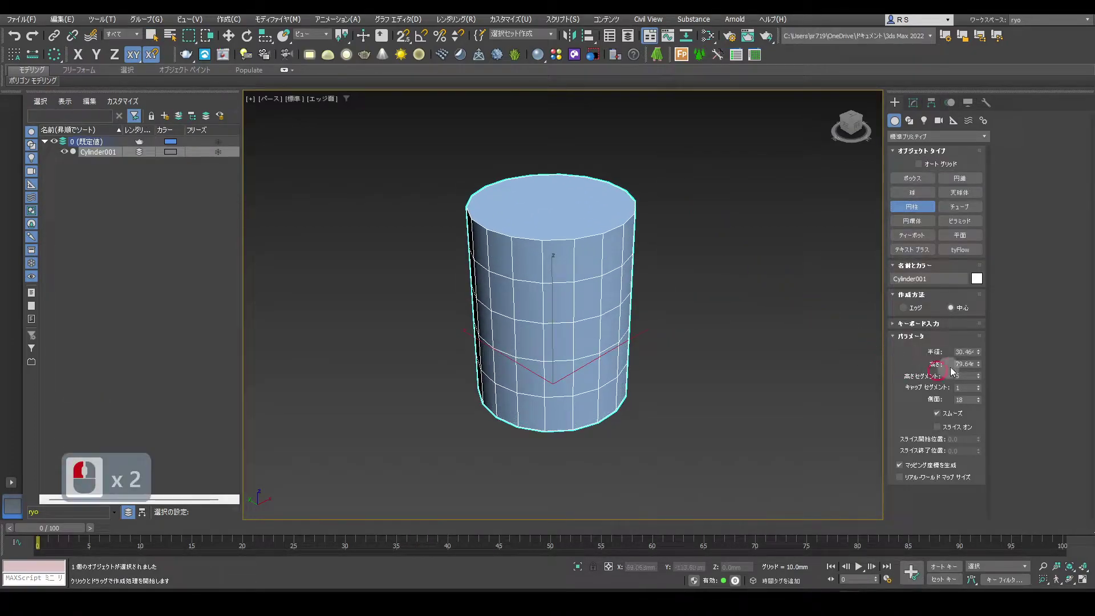
Set the cylinder's radius to 40 mm and its height to 90 mm, and finish its creation.
double_click(965, 351)
type("40")
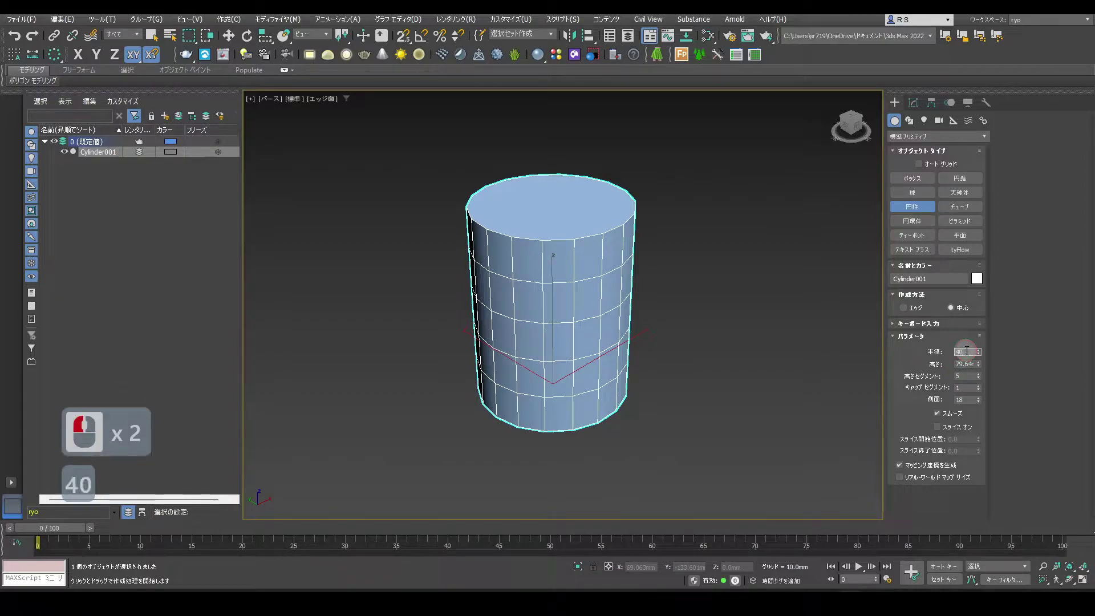
key("Tab")
type("90")
right_click(805, 319)
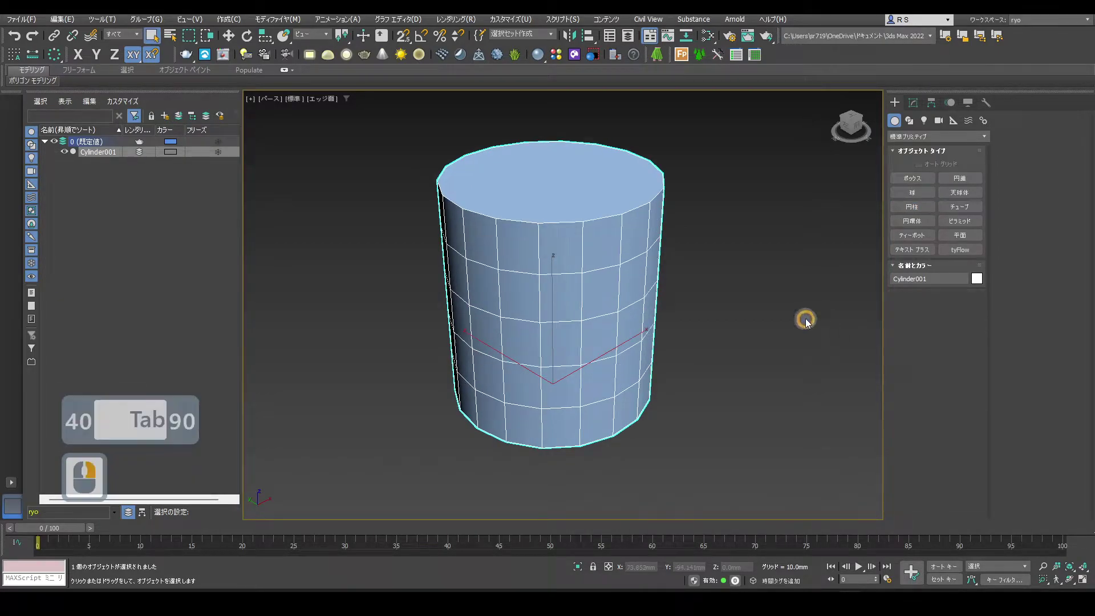
Convert the cylinder to an Editable Poly object.
left_click(912, 104)
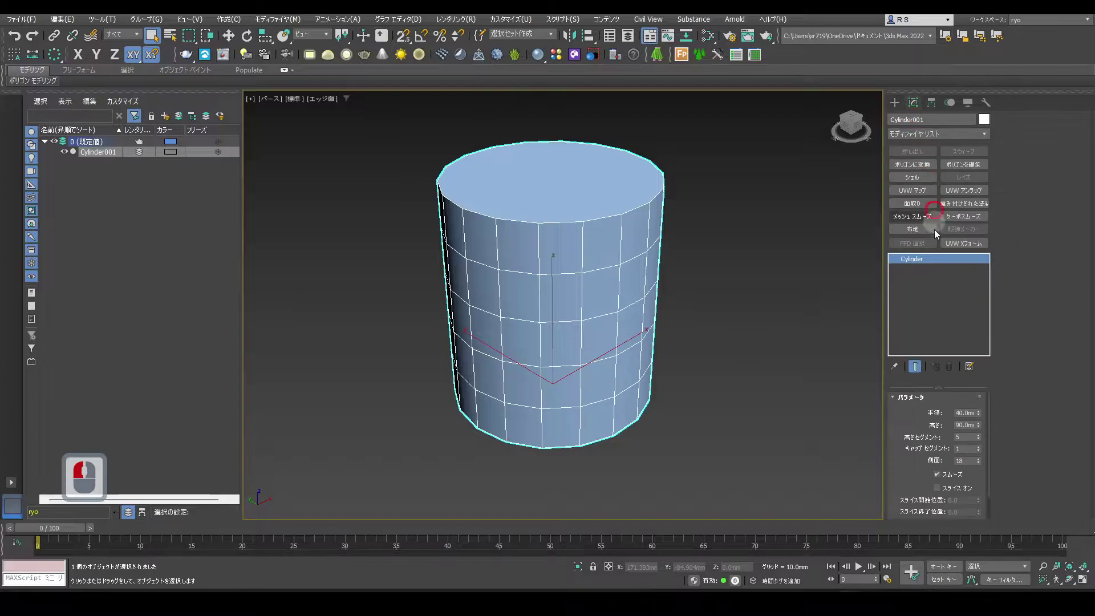
right_click(932, 283)
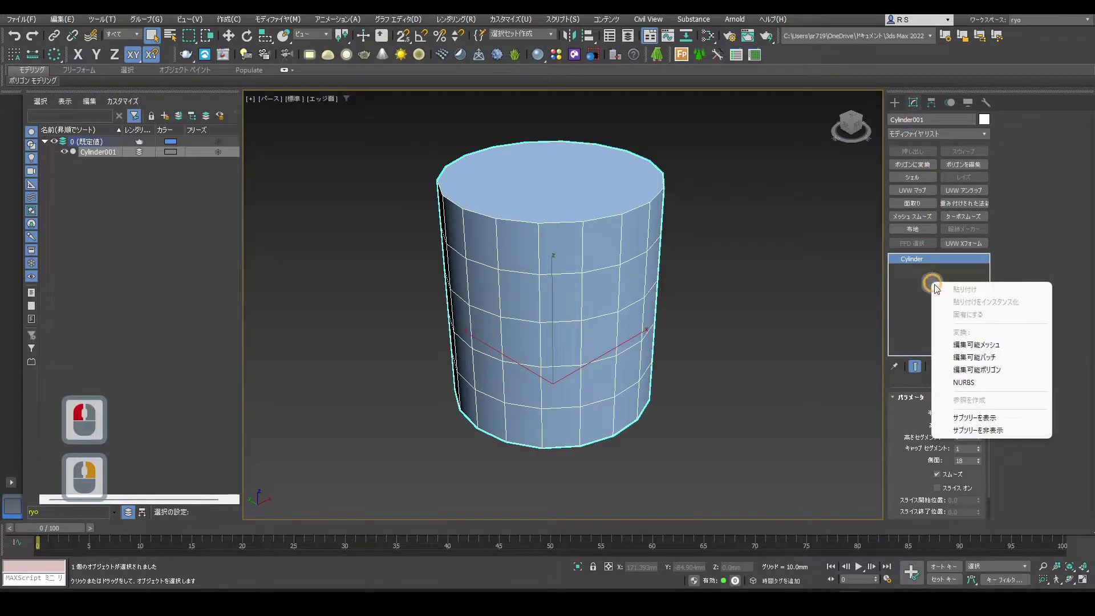
left_click(995, 370)
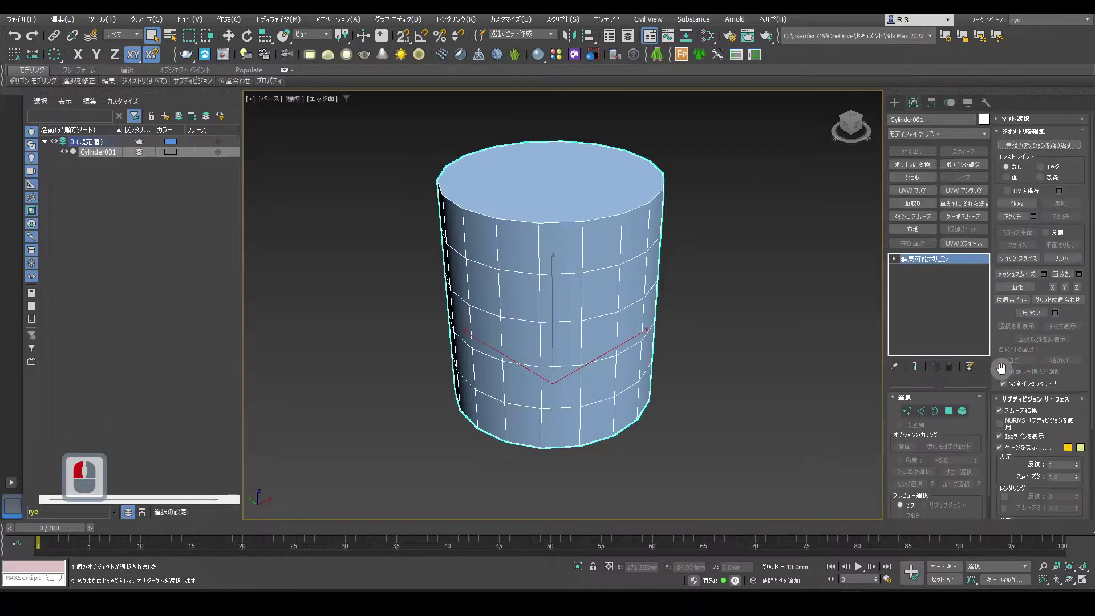
Inset the cylinder's top cap polygon slightly so that a narrow rim surrounds it.
left_click(950, 414)
left_click(589, 188)
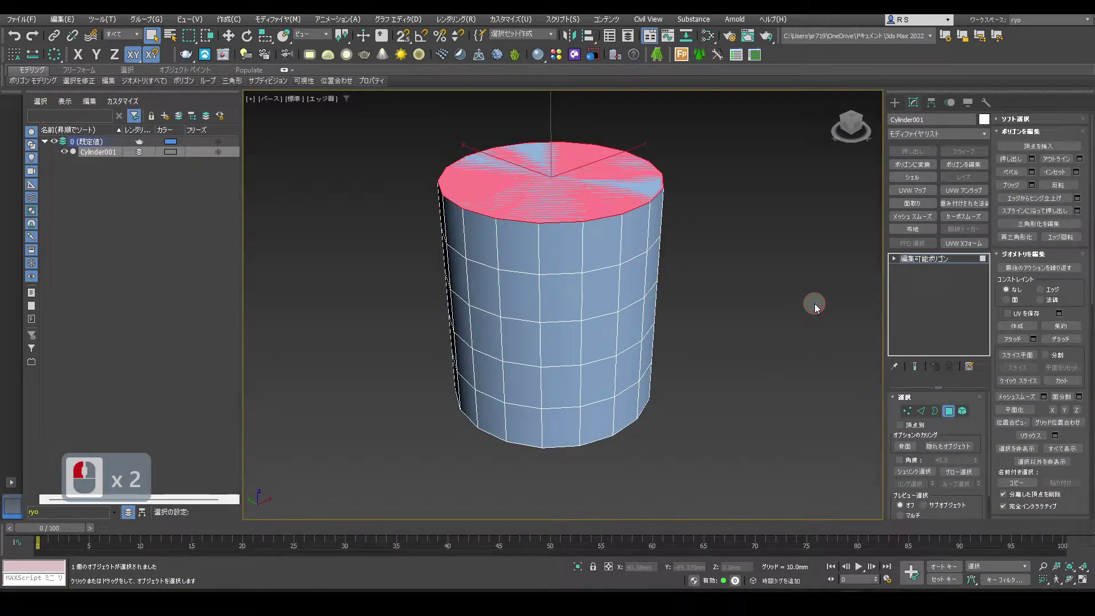
left_click(1075, 173)
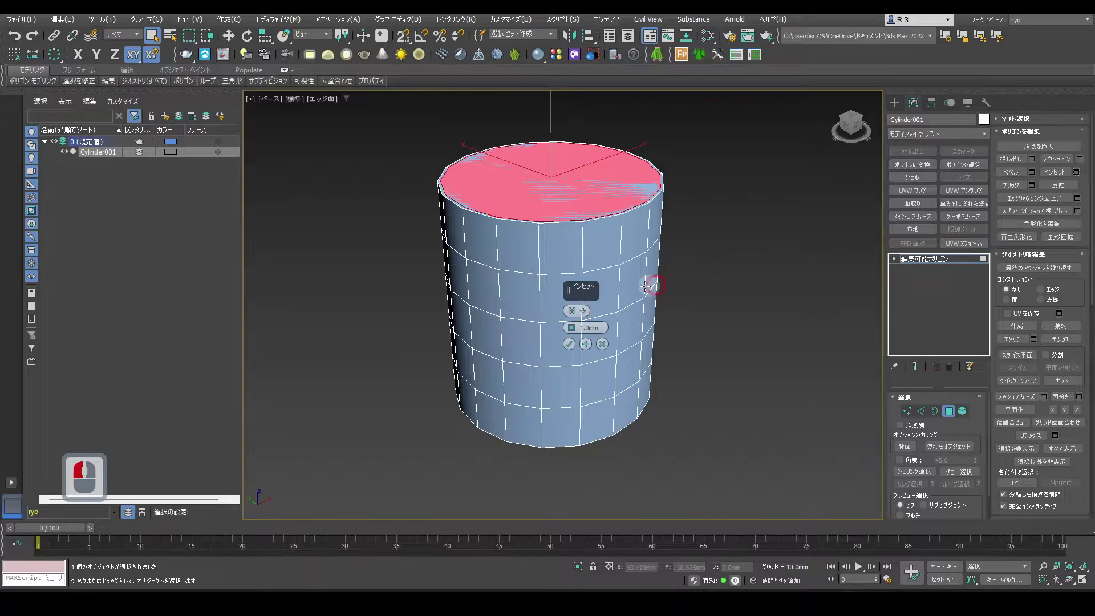
left_click_drag(589, 286, 716, 284)
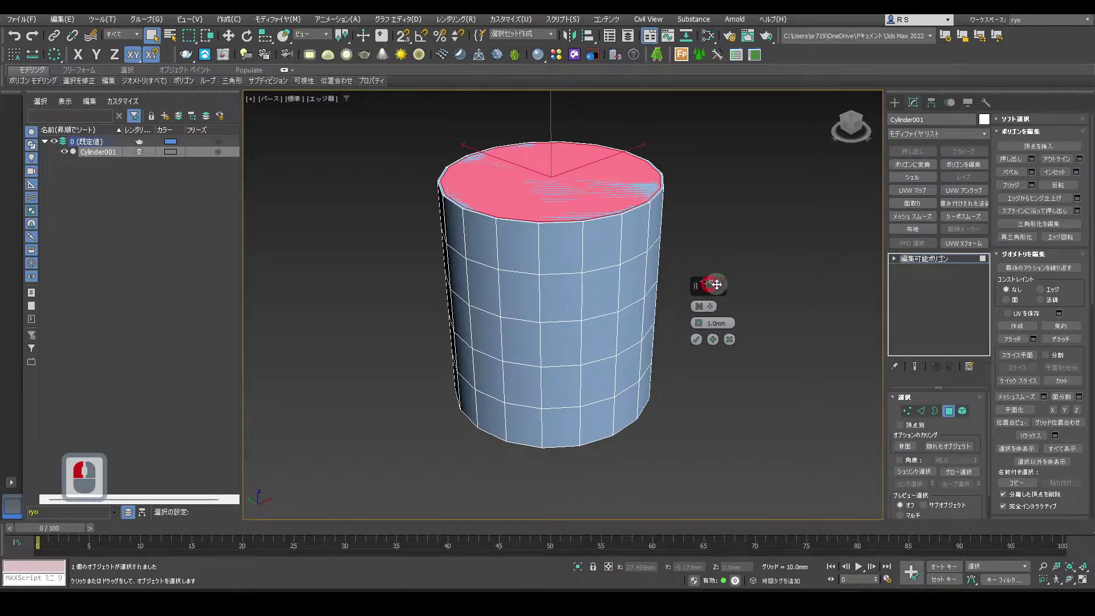
double_click(719, 321)
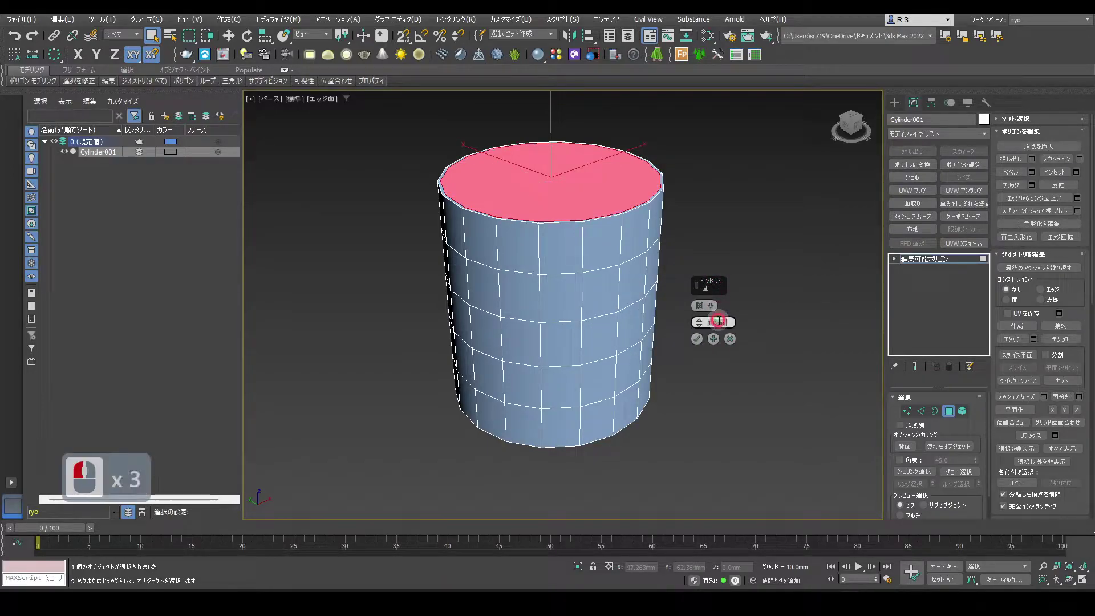
left_click(696, 339)
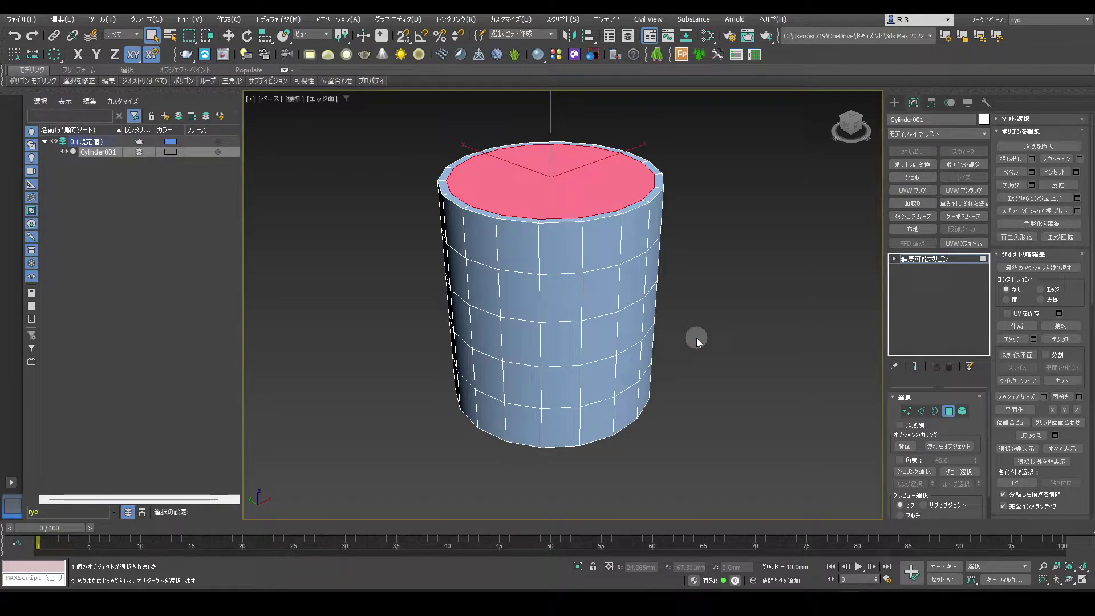
Extrude the inset top polygon downward to just above the base in the front view, hollowing out the cylinder.
key("f")
middle_click_drag(636, 312, 682, 371)
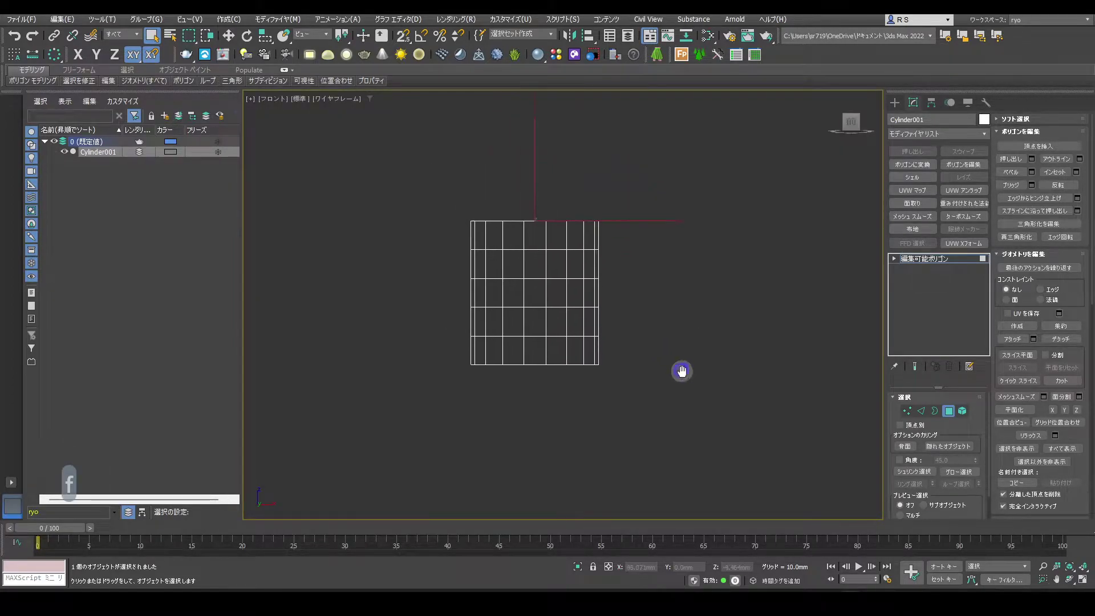
scroll(640, 267, "up", 3)
left_click(1032, 158)
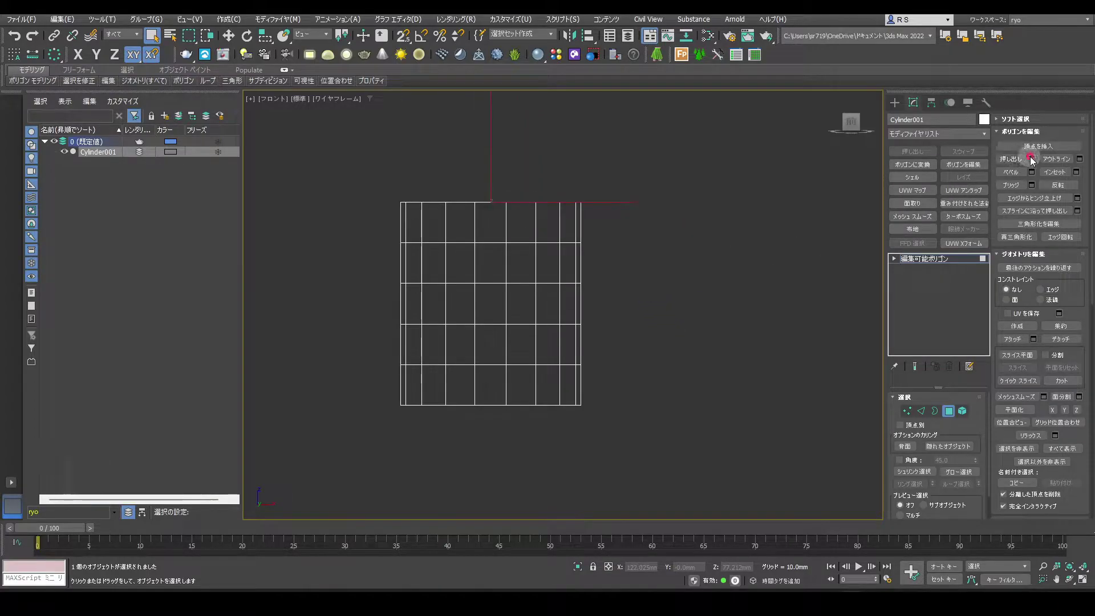
left_click_drag(700, 328, 704, 530)
left_click(696, 337)
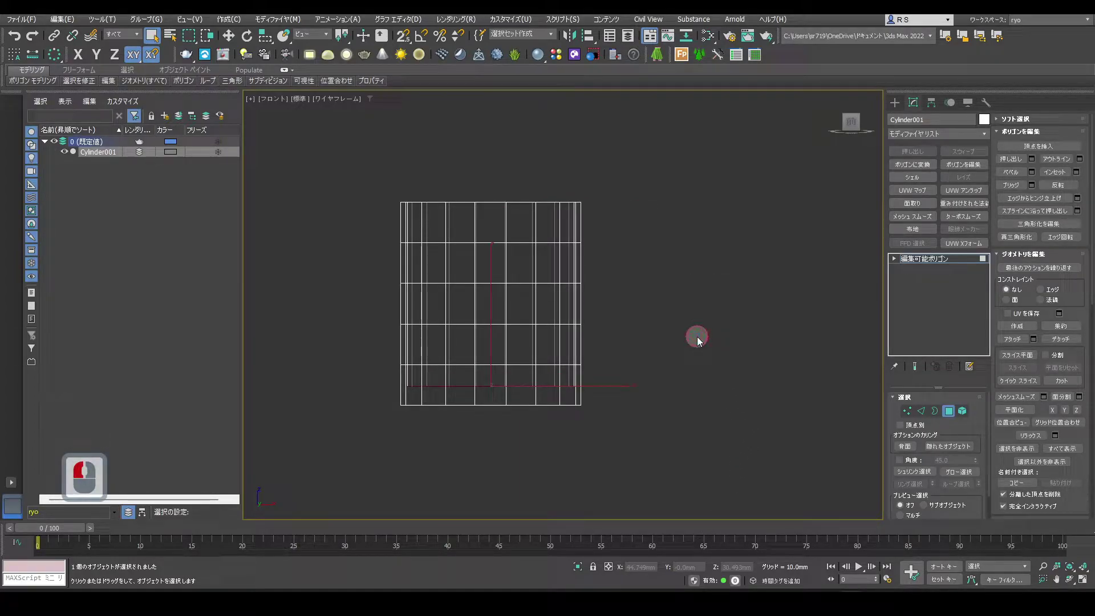
Inset the cylinder's bottom polygon by scaling an inward copy, and raise it slightly to form a recessed base.
key("p")
middle_click_drag(696, 298, 690, 260, "alt")
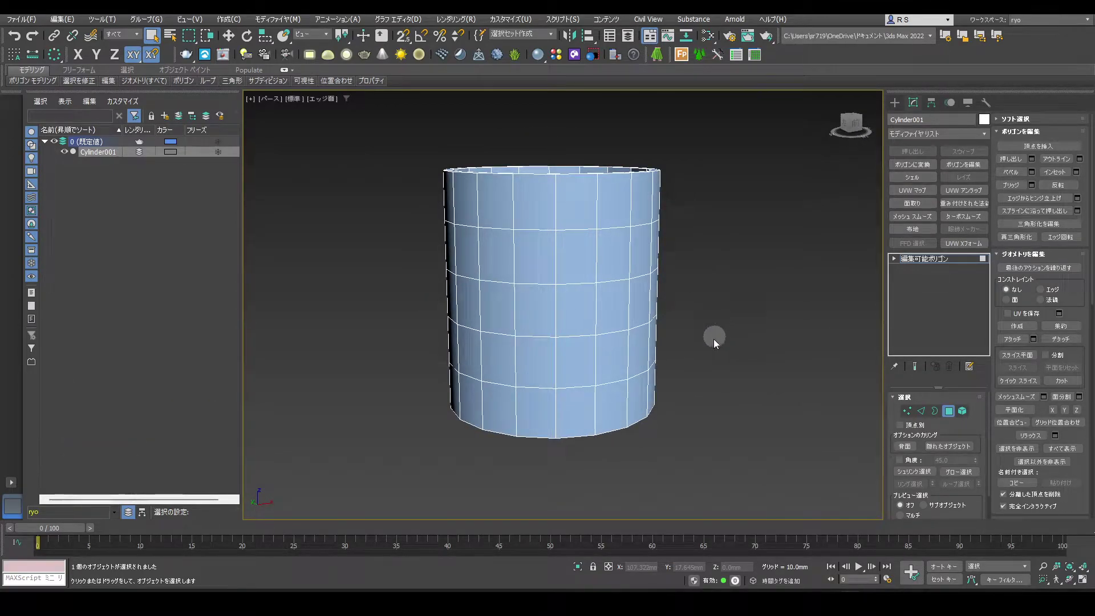
middle_click_drag(711, 343, 718, 270, "alt")
middle_click_drag(711, 345, 720, 302)
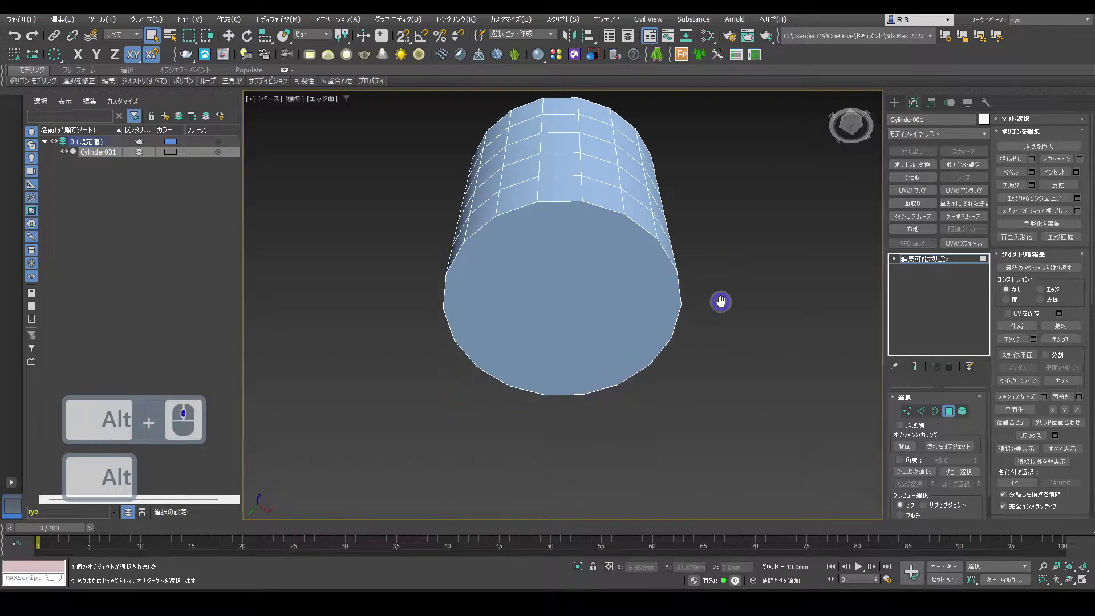
left_click(623, 312)
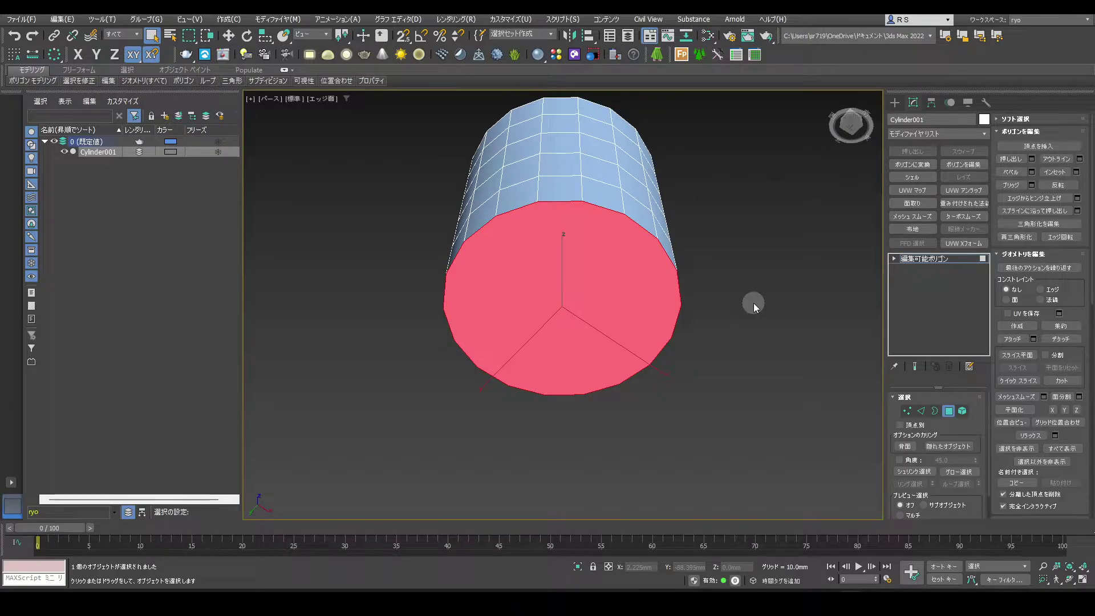
key("r")
left_click_drag(567, 276, 564, 269, "shift")
key("w")
left_click(726, 282)
Inset the sample box's top polygon by scaling an inward copy of the face.
middle_click_drag(716, 265, 666, 317, "alt")
mouse_move(708, 236)
middle_mouse_down("alt")
mouse_move(713, 248)
mouse_move(713, 218)
middle_mouse_up("alt")
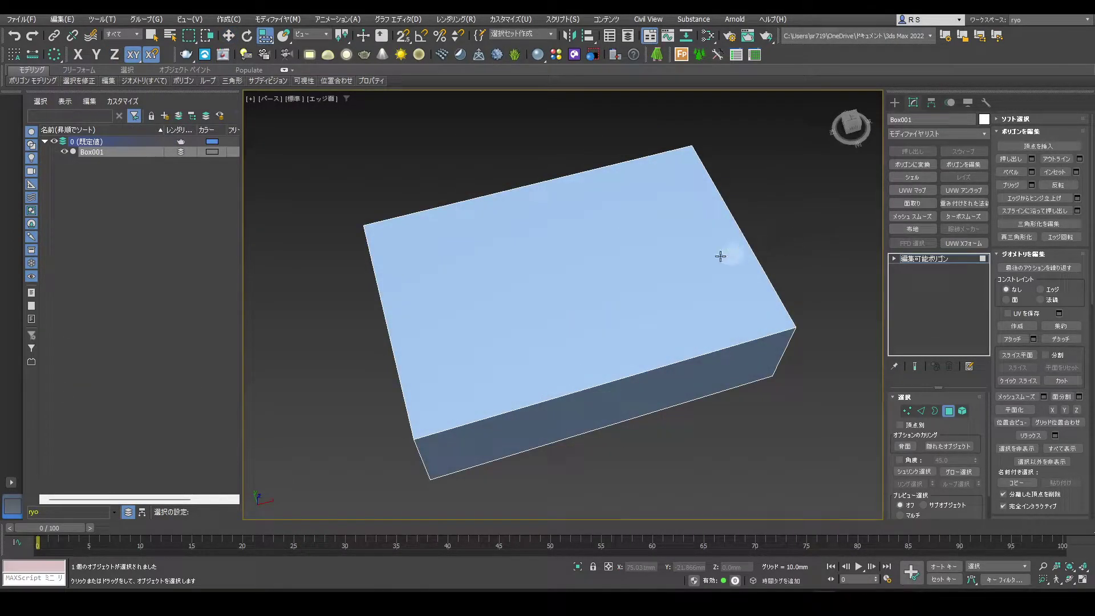
left_click(681, 262)
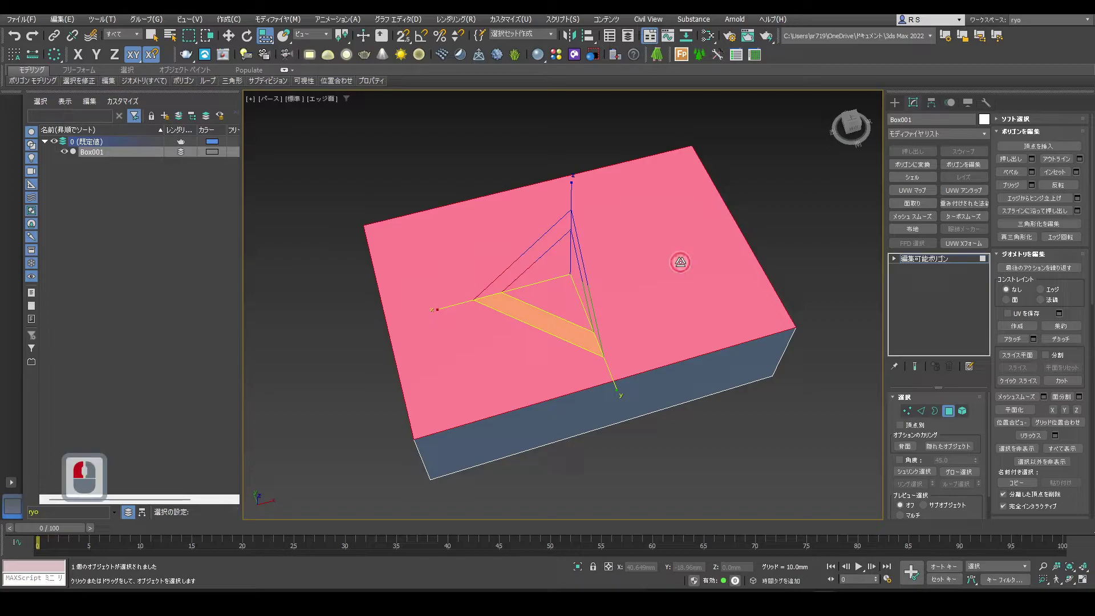
left_click_drag(549, 300, 553, 264, "shift")
left_click(786, 240)
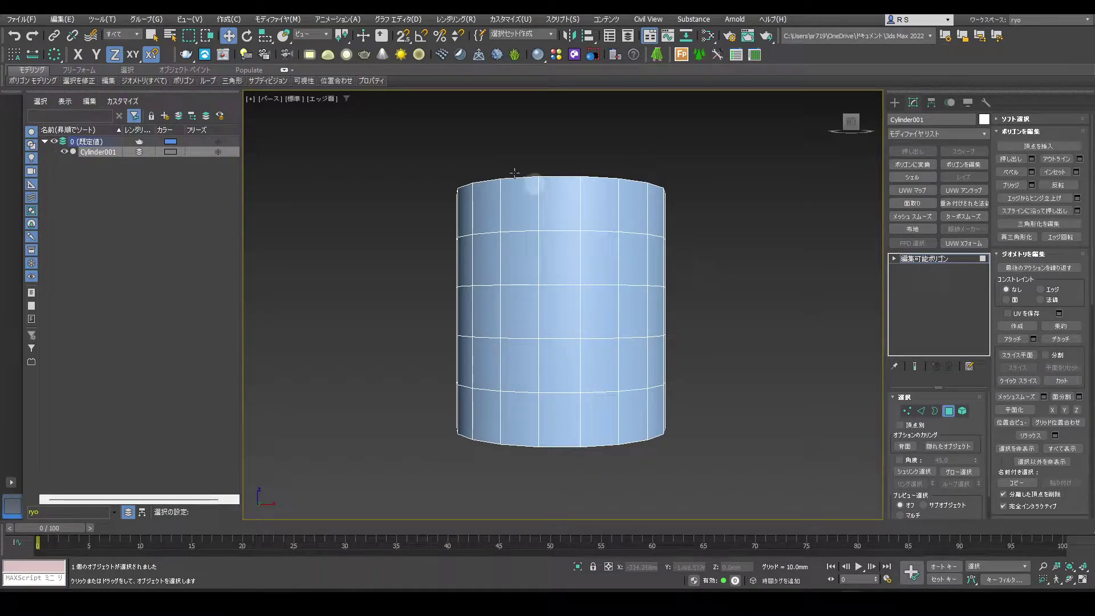
Insert SwiftLoop edge loops close to the top rim on both the outer and inner walls of the cylinder.
left_click(284, 70)
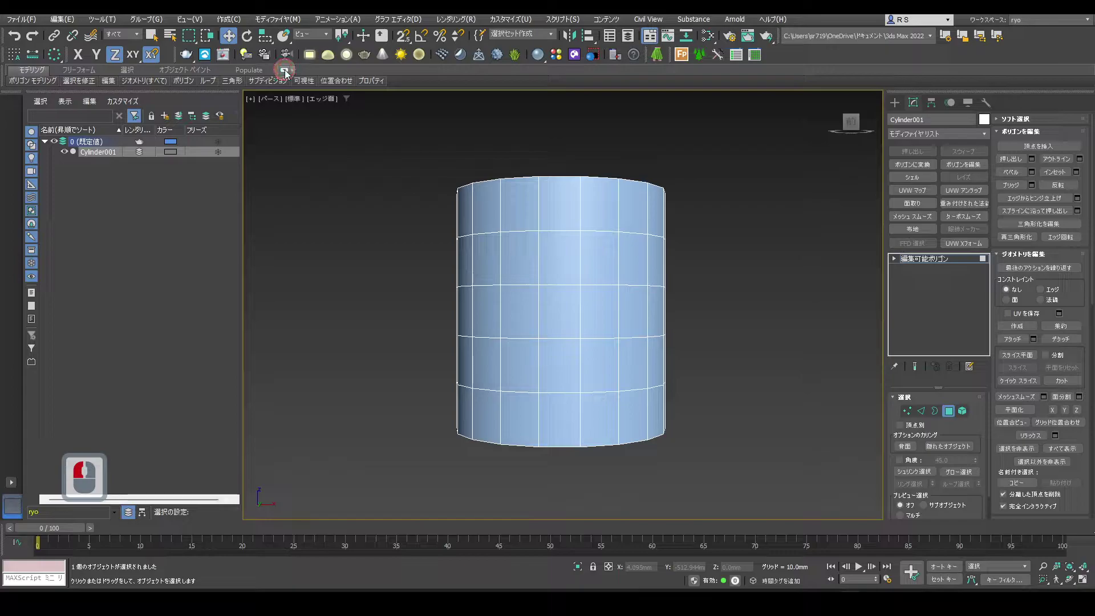
left_click(431, 88)
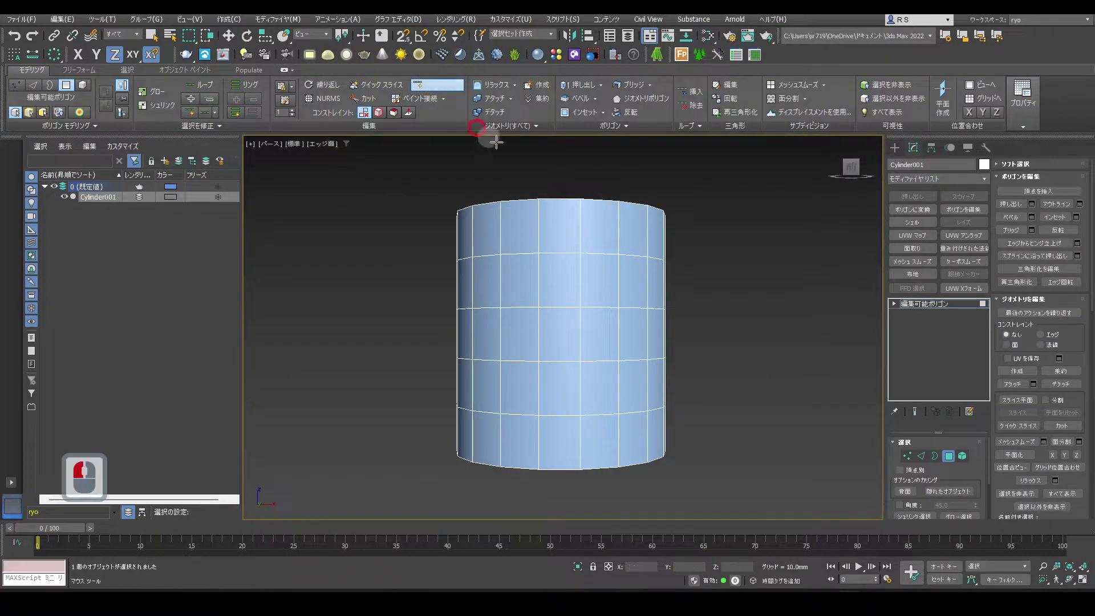
scroll(549, 178, "up", 3)
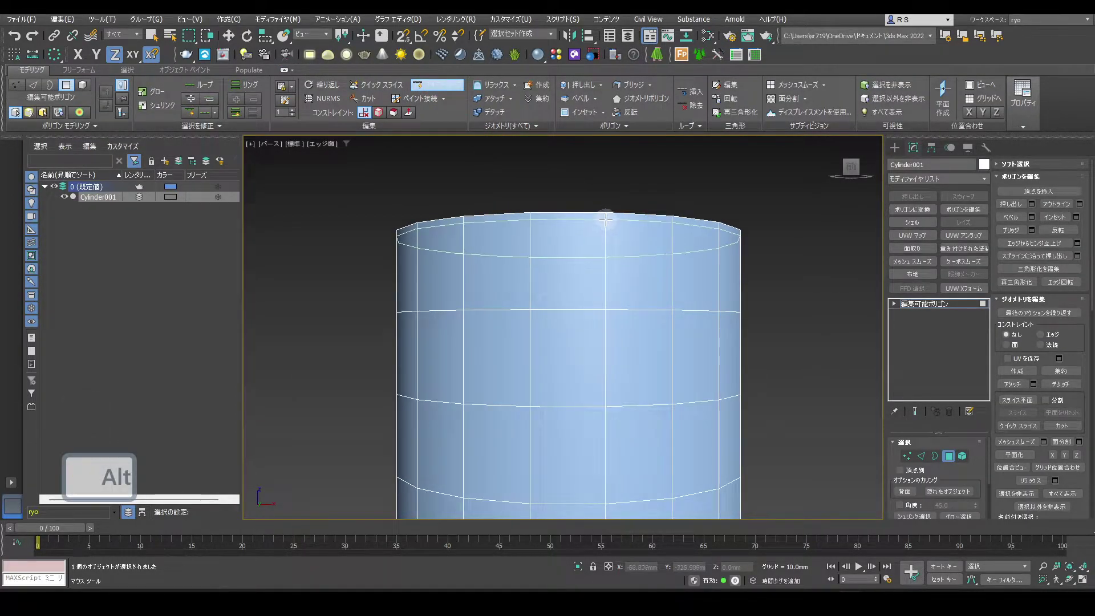
middle_click_drag(605, 220, 518, 195, "alt")
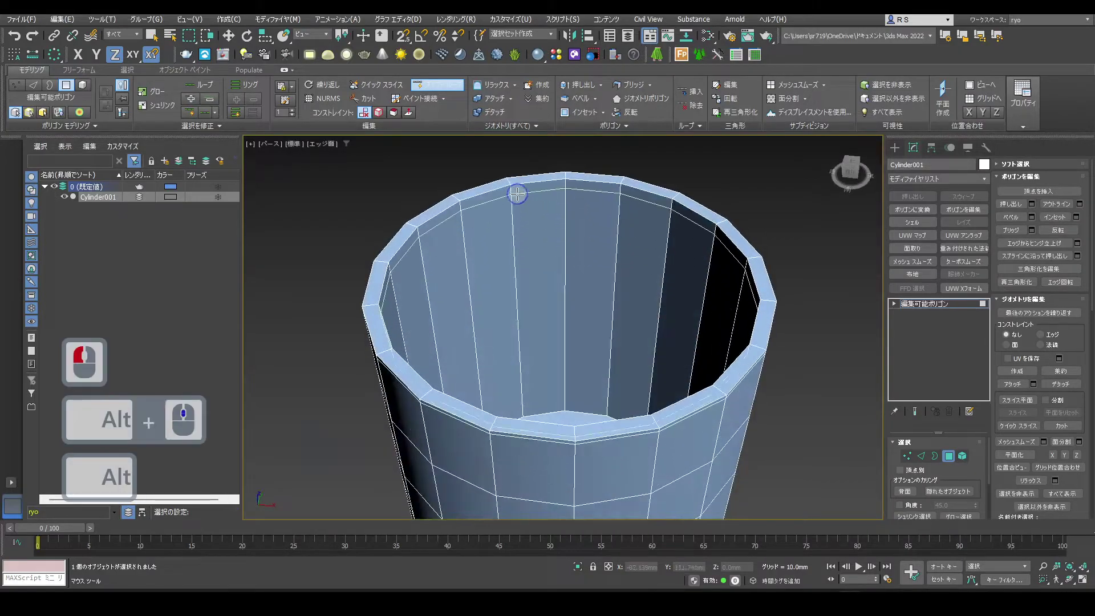
scroll(518, 195, "up", 5)
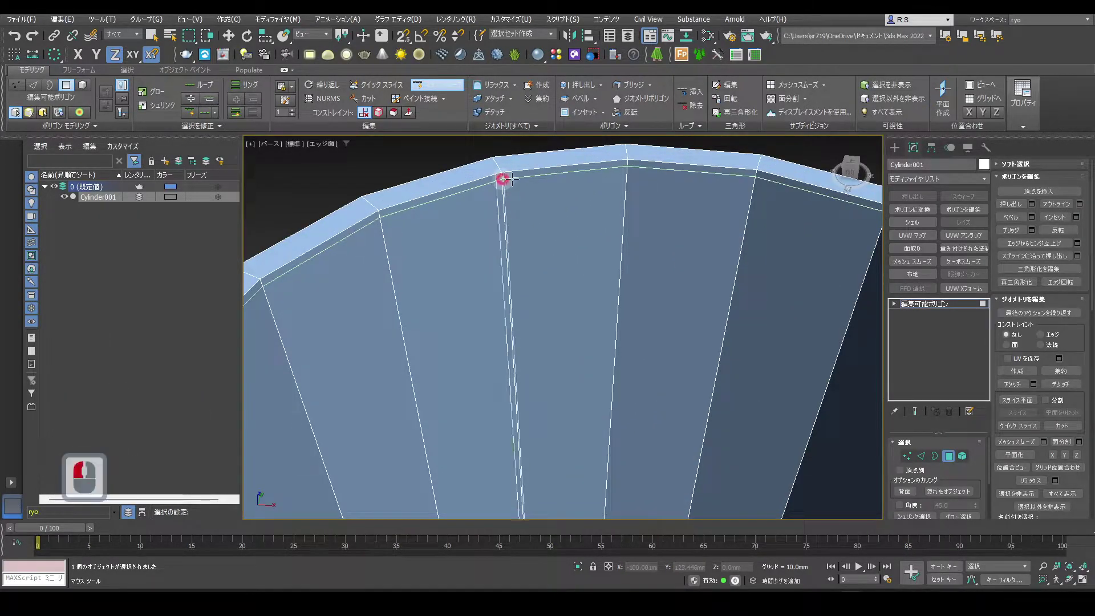
left_click(503, 179)
Add a SwiftLoop edge loop around the inner wall near the inside floor.
scroll(533, 182, "down", 5)
middle_click_drag(547, 245, 575, 278, "alt")
scroll(593, 478, "up", 4)
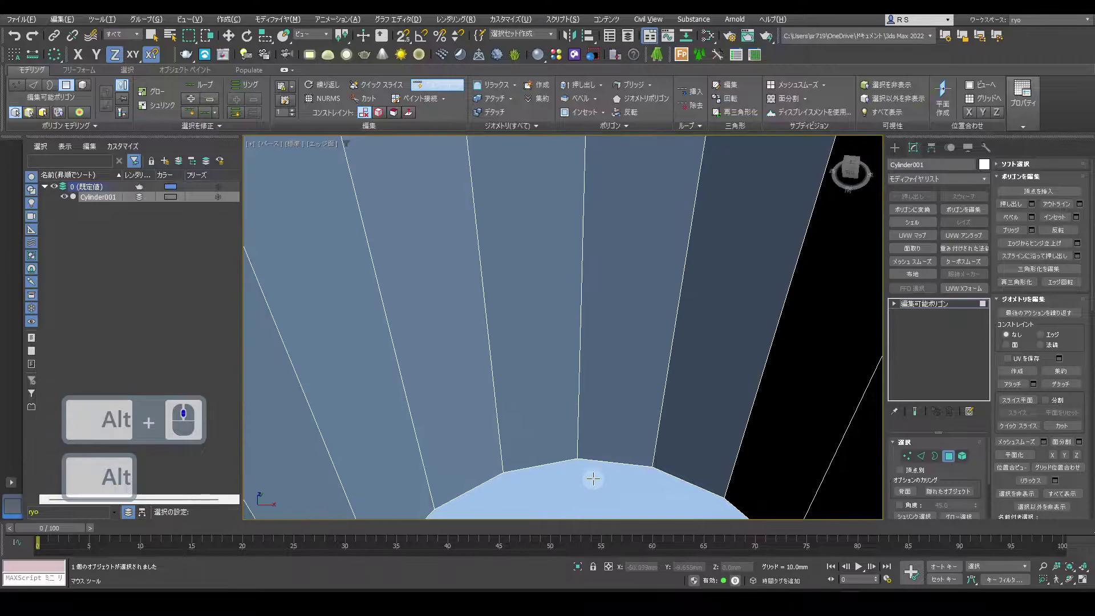
left_click(566, 305)
Add SwiftLoop edge loops near the outer wall's bottom edge and on the base recess wall, and exit SwiftLoop.
scroll(587, 386, "down", 5)
middle_click_drag(587, 386, 582, 334, "alt")
middle_click_drag(592, 421, 588, 358)
scroll(577, 415, "up", 5)
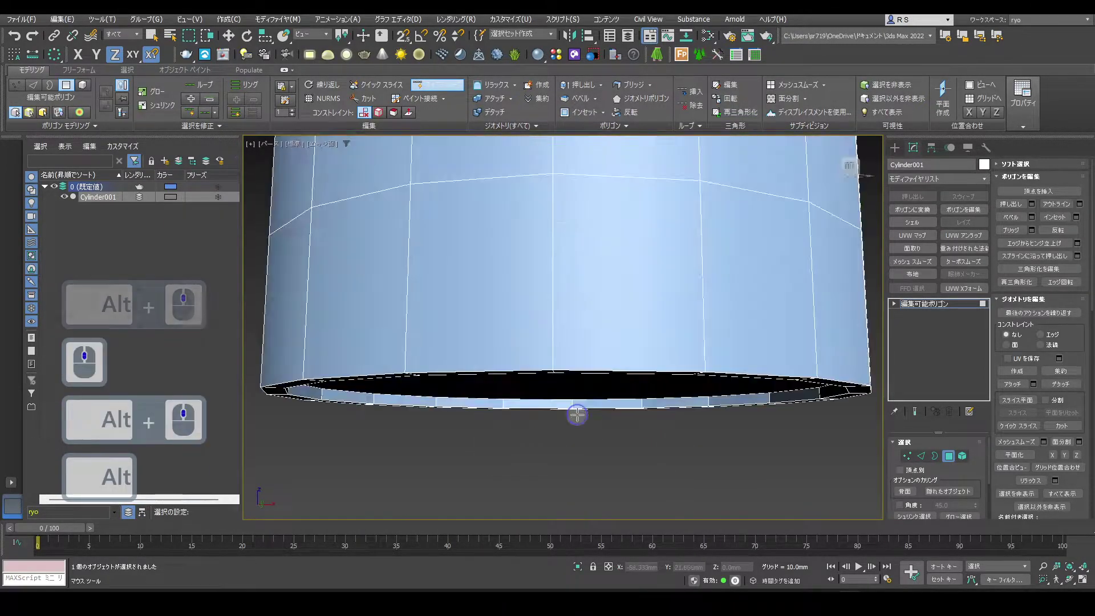
left_click(549, 362)
scroll(567, 403, "down", 5)
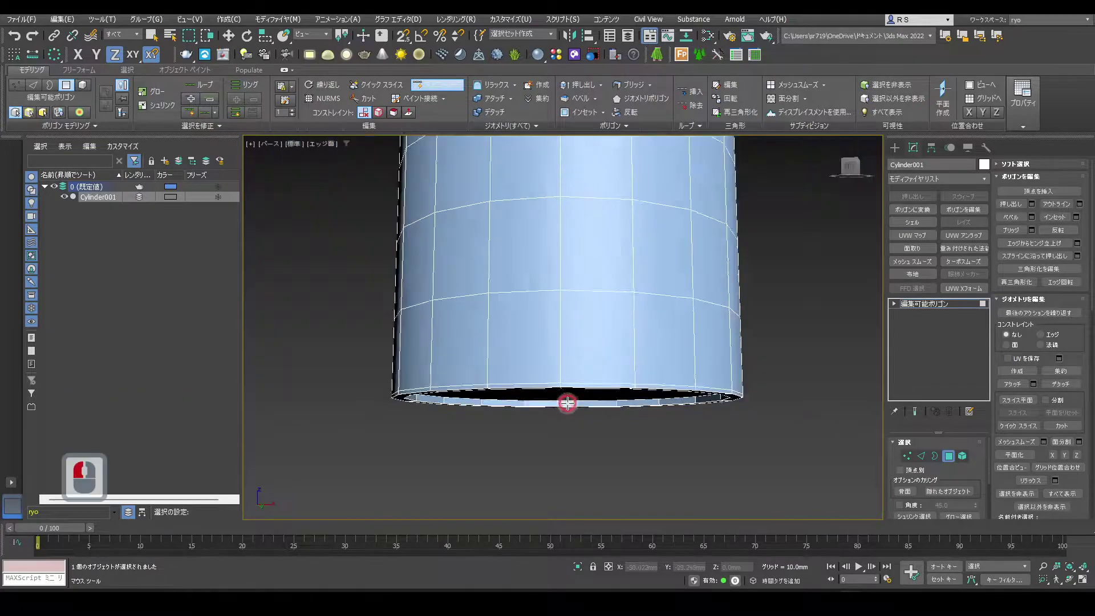
scroll(567, 403, "down", 4)
right_click(740, 329)
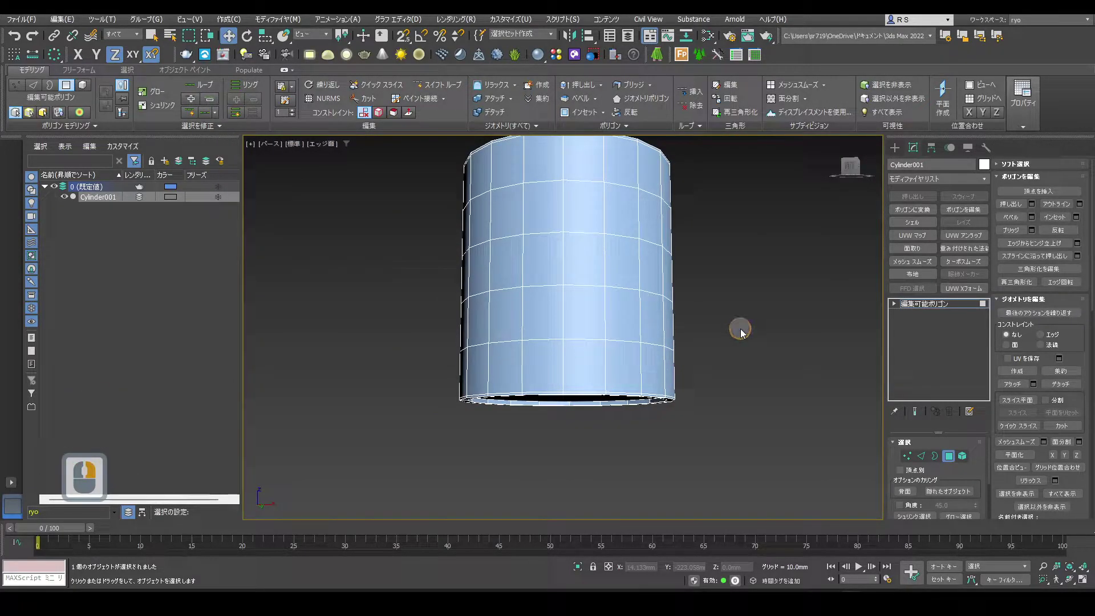
Inset the recessed underside polygon slightly by scaling an inward copy, adding a supporting edge loop.
middle_click_drag(634, 345, 582, 301, "alt")
left_click(645, 318)
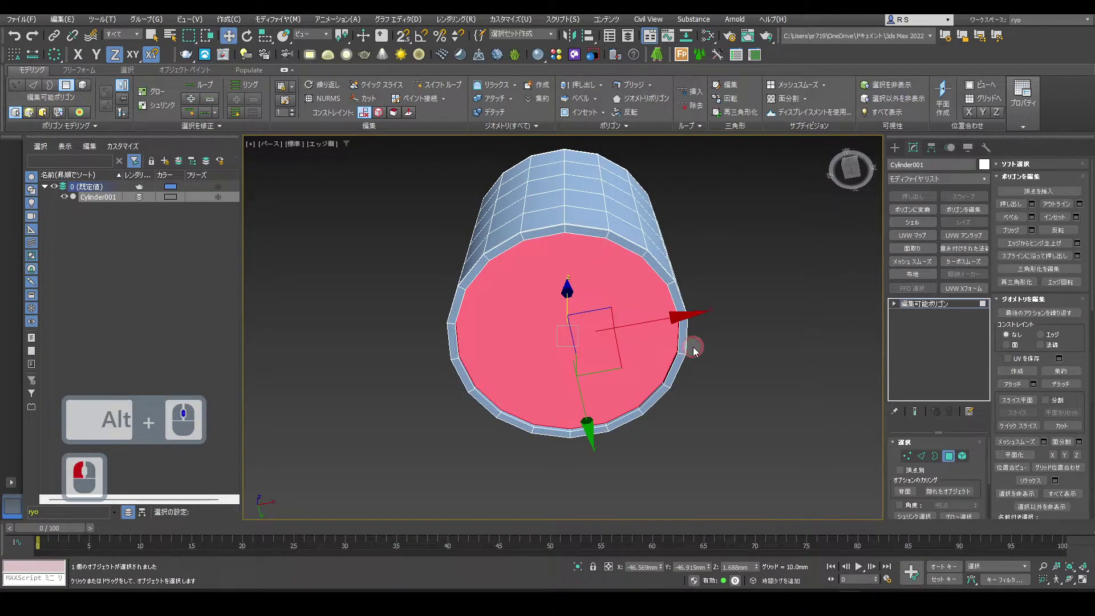
key("r")
left_click_drag(586, 310, 587, 312, "shift")
Inset the inside floor polygon slightly by scaling an inward copy, and deselect it.
middle_click_drag(649, 262, 648, 396, "alt")
left_click(613, 295)
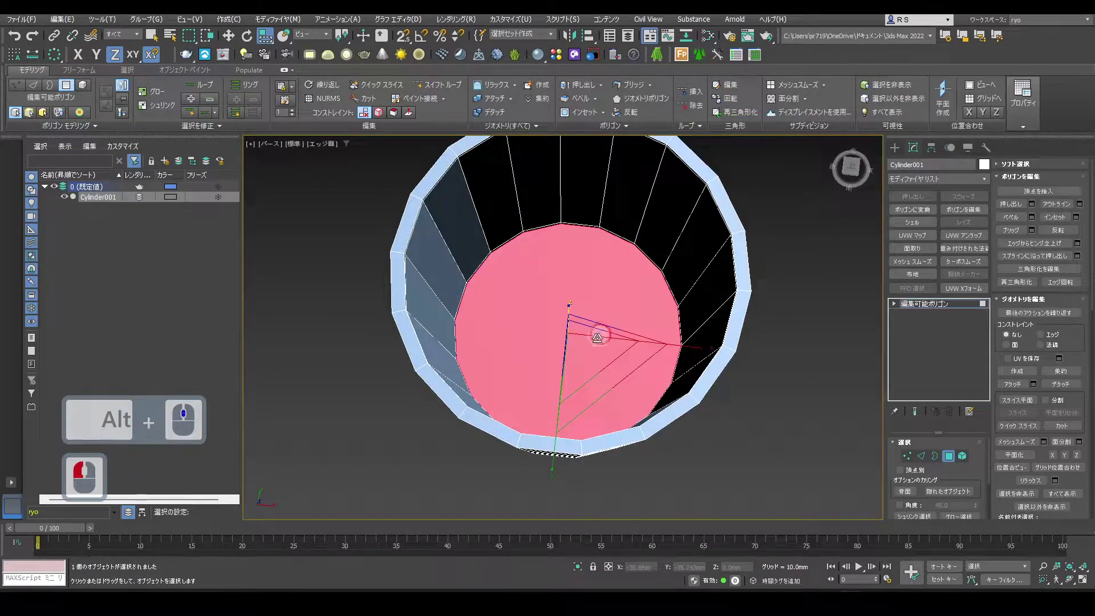
left_click_drag(590, 349, 591, 349, "shift")
left_click(780, 309)
In the left view, draw a curved five-point handle spline from the cup's upper side wall around to its lower side wall.
middle_click_drag(644, 355, 646, 287, "alt")
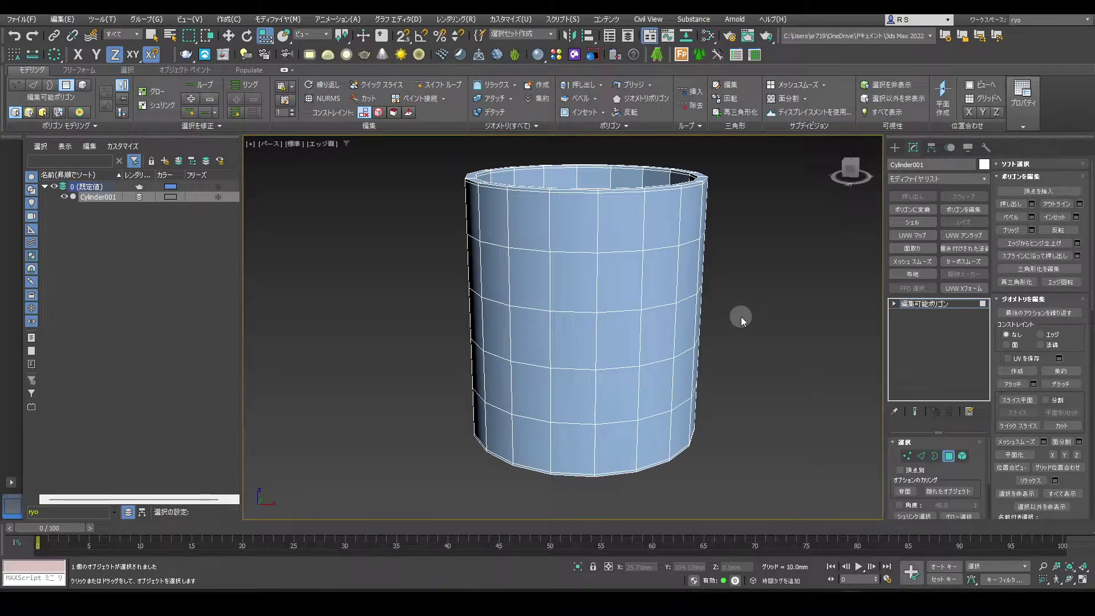
key("l")
middle_click_drag(740, 316, 681, 385)
scroll(646, 300, "up", 2)
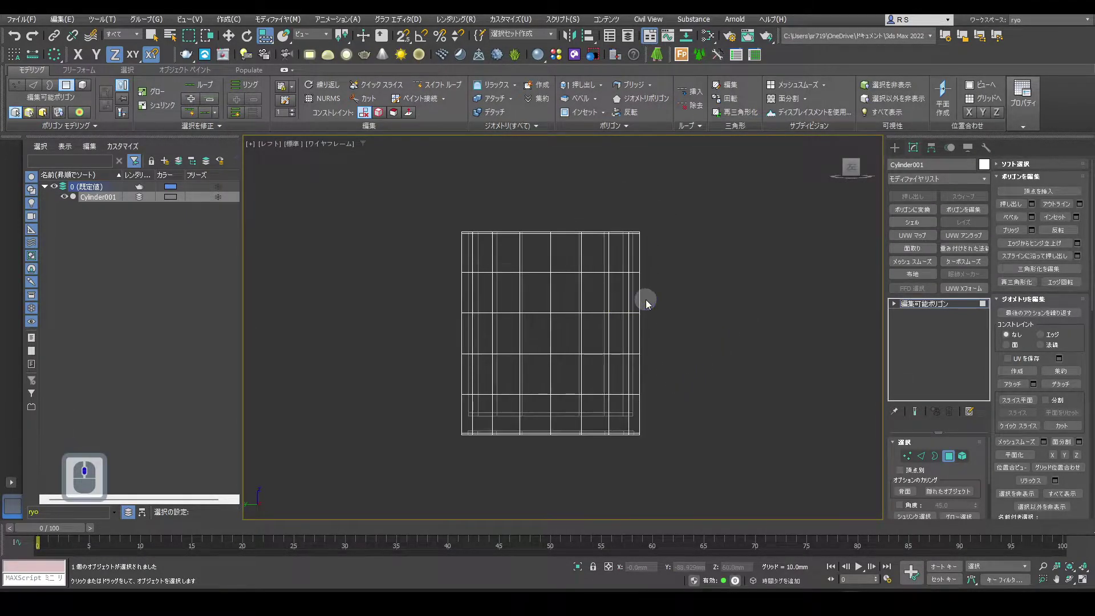
left_click(894, 147)
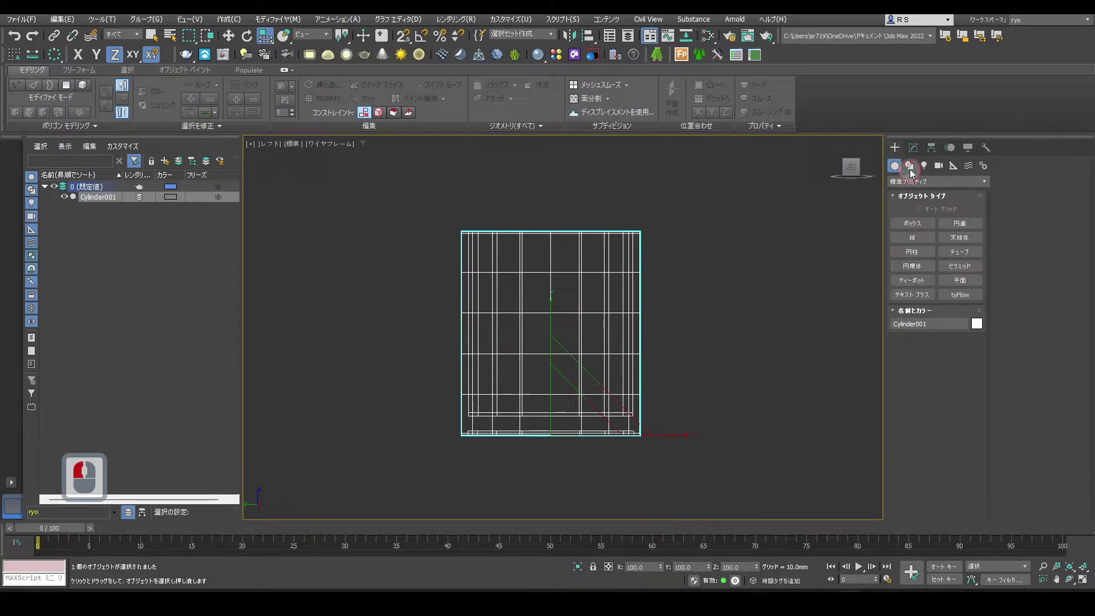
left_click(908, 166)
double_click(912, 237)
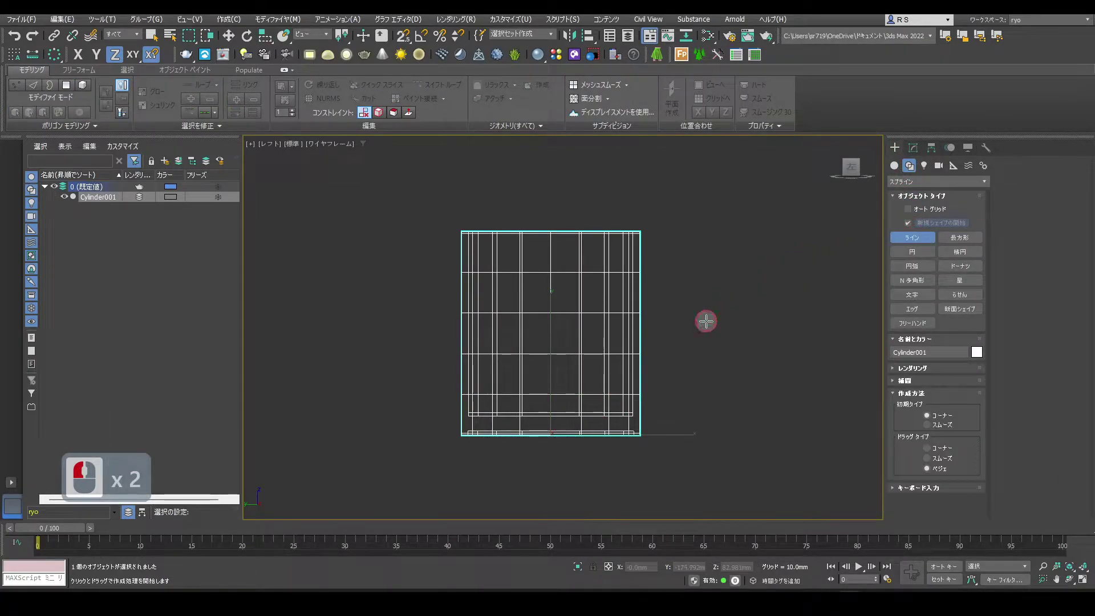
left_click(641, 286)
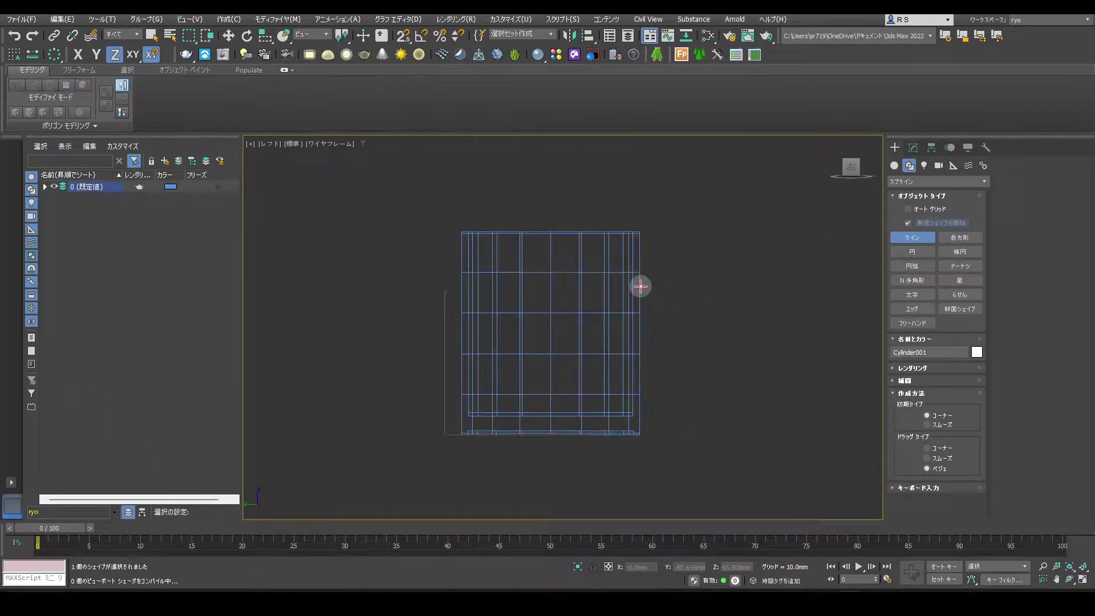
left_click_drag(671, 270, 680, 272)
left_click_drag(694, 308, 653, 381)
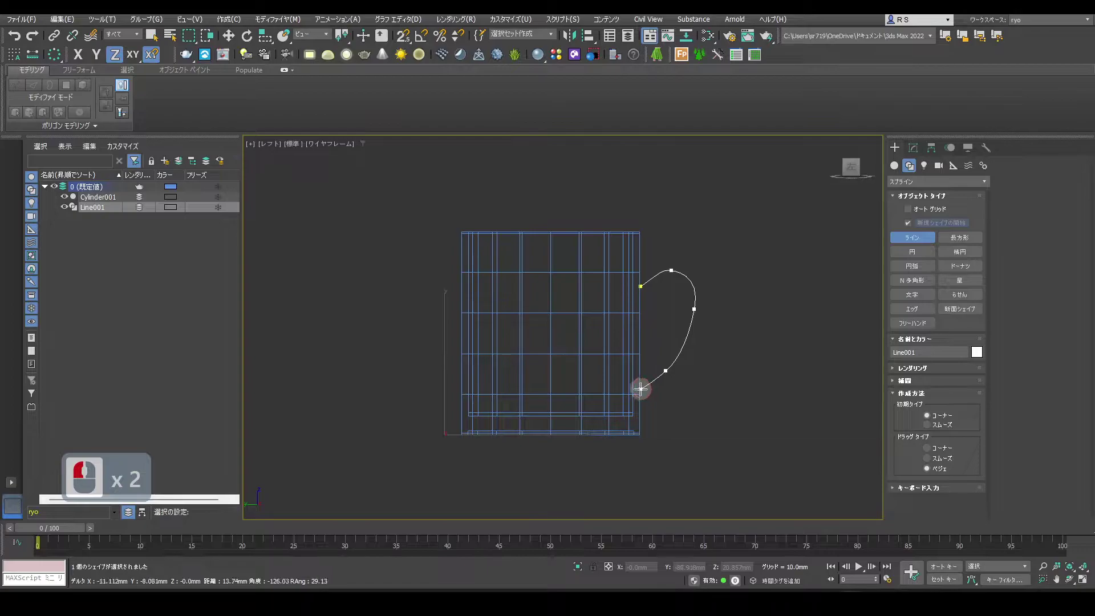
right_click(673, 406)
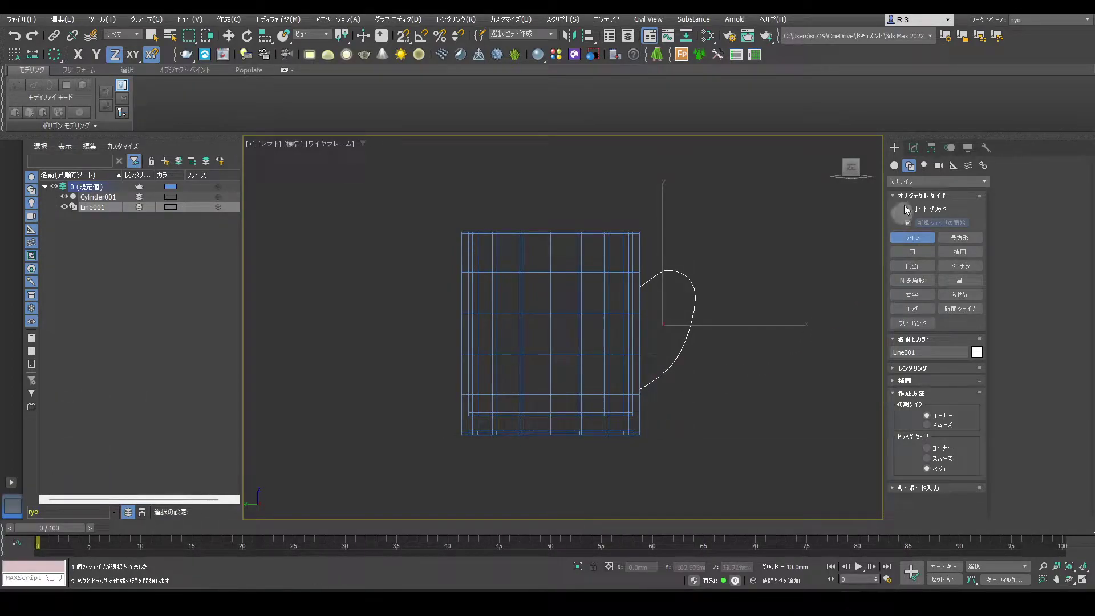
Reposition the handle spline's lower, outermost and upper vertices to refine its curve, and leave vertex editing.
left_click(913, 148)
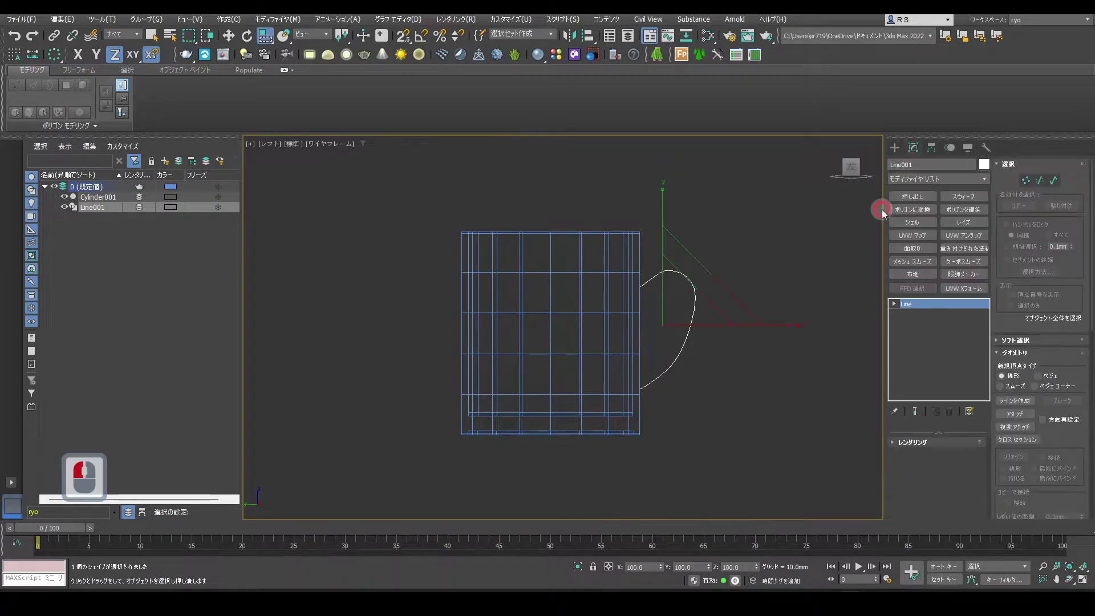
left_click(1025, 180)
key("w")
scroll(694, 370, "up", 3)
left_click(653, 371)
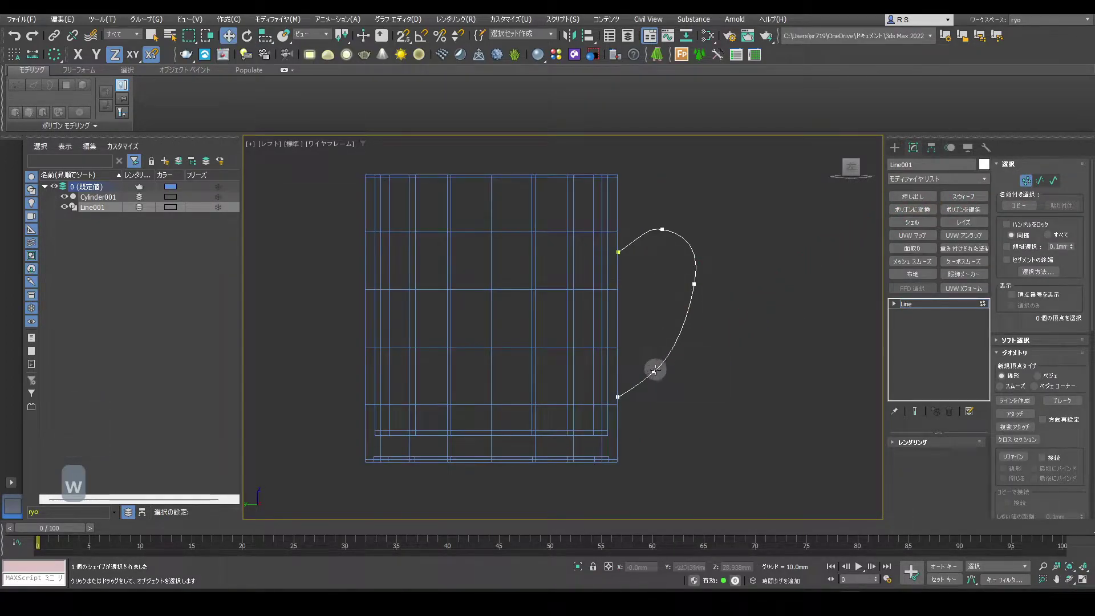
left_click_drag(664, 376, 663, 380)
left_click_drag(721, 259, 702, 309)
left_click_drag(647, 261, 678, 227)
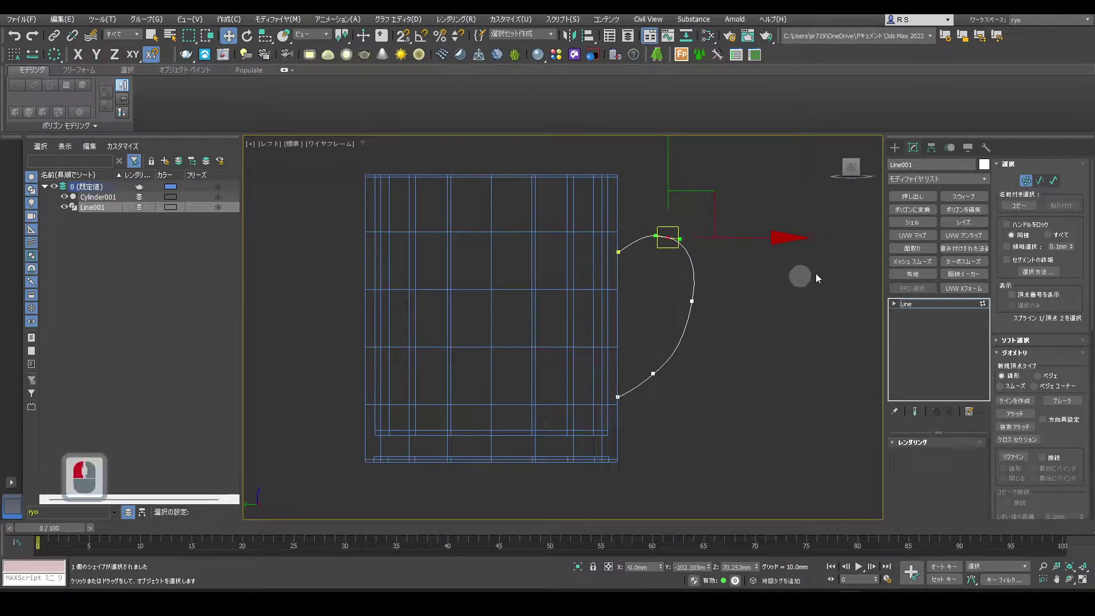
left_click(1025, 180)
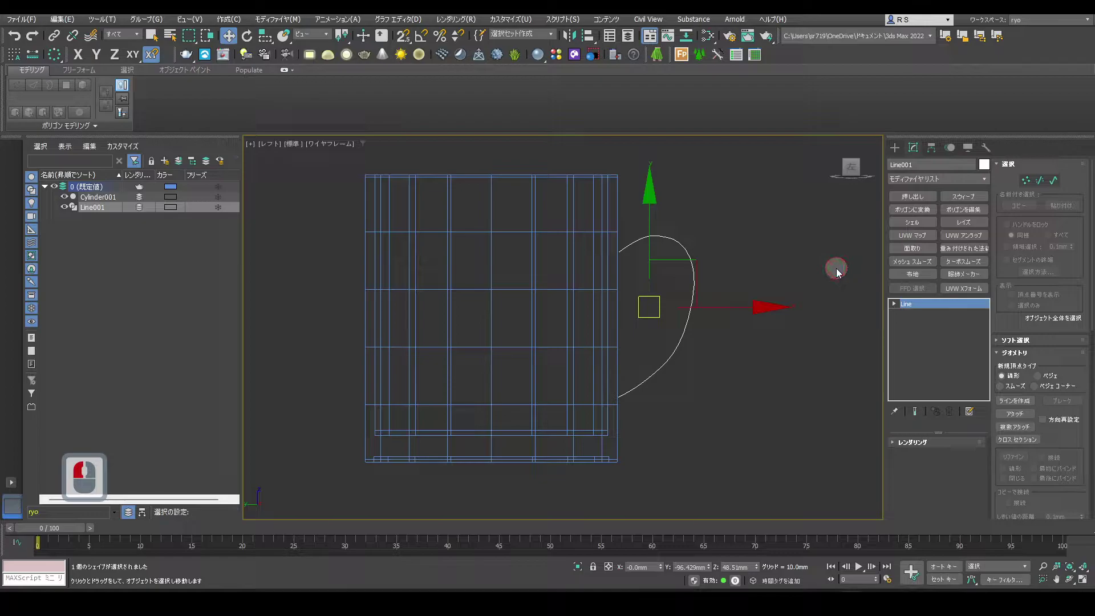
Move the cup's two upper horizontal vertex rows closer together to frame the handle spline's upper end.
left_click(602, 232)
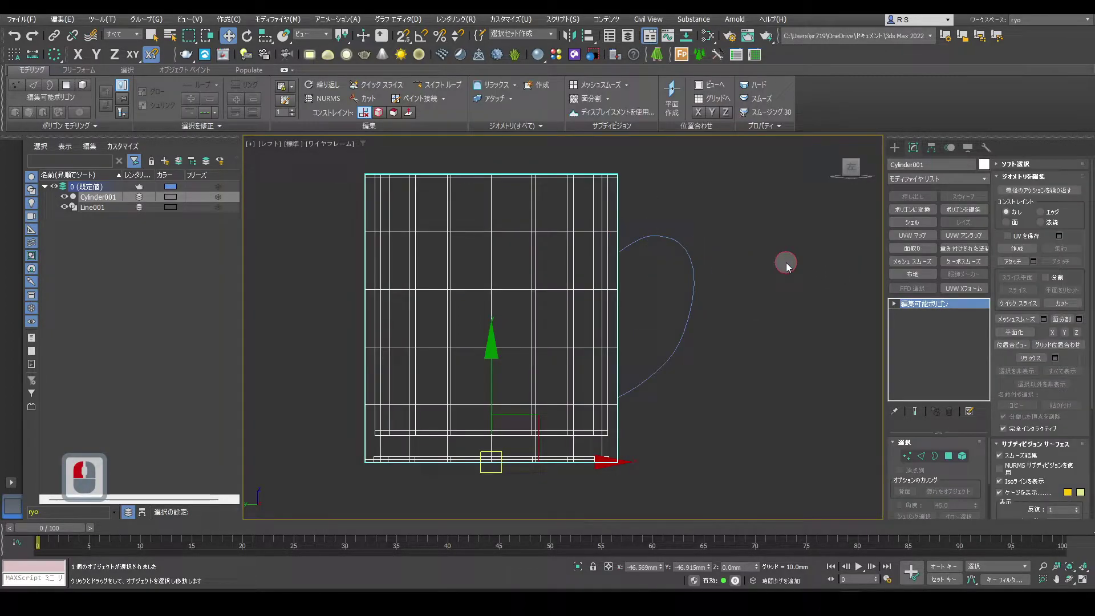
left_click(907, 456)
left_click_drag(335, 275, 637, 310)
left_click_drag(492, 214, 492, 189)
left_click_drag(336, 214, 629, 237)
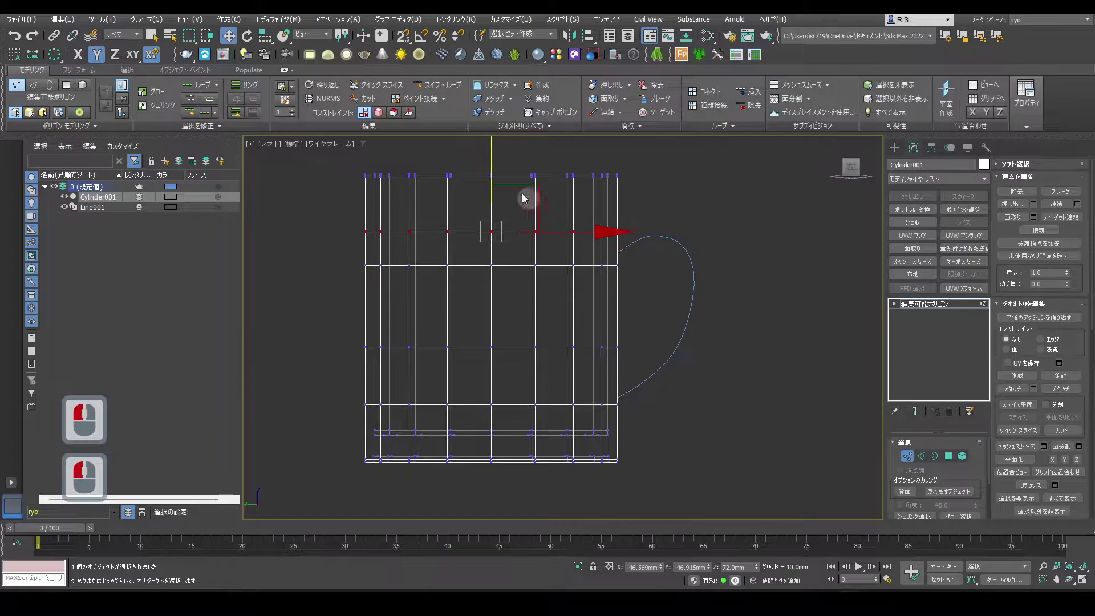
left_click_drag(492, 176, 491, 184)
Lower the cup's two lower horizontal vertex rows to about Z 24.9 mm and 15.7 mm around the spline's lower end.
left_click_drag(344, 331, 670, 364)
left_click_drag(489, 268, 493, 305)
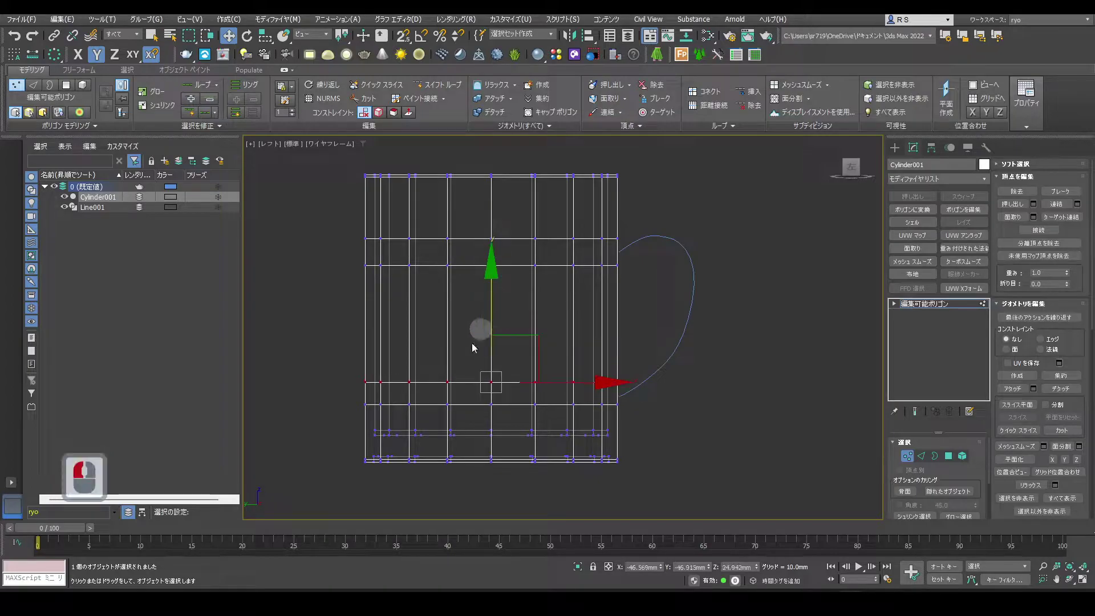
left_click_drag(343, 389, 703, 418)
left_click_drag(497, 324, 492, 326)
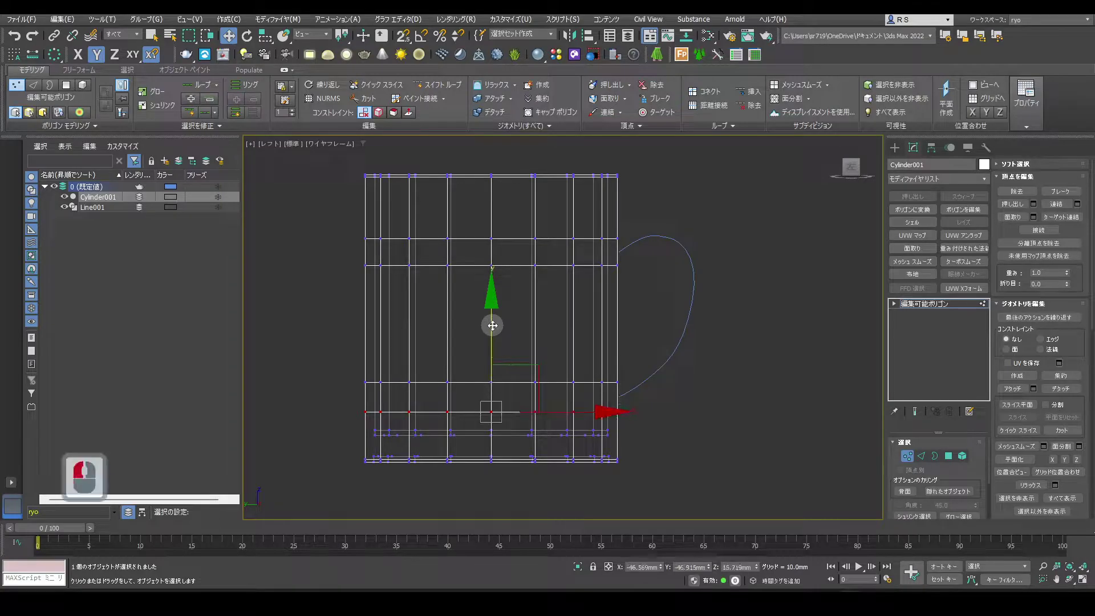
left_click(907, 457)
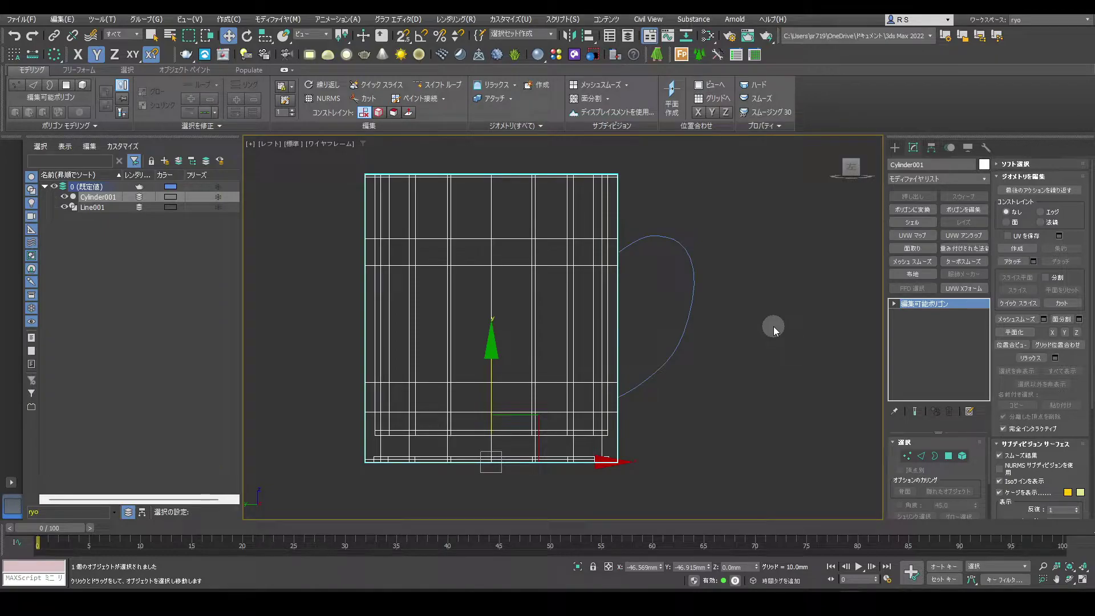
In the top view, move the handle spline along X to about -43.9 mm.
middle_click_drag(716, 368, 764, 276)
left_click_drag(720, 376, 590, 432)
left_click_drag(688, 392, 619, 394)
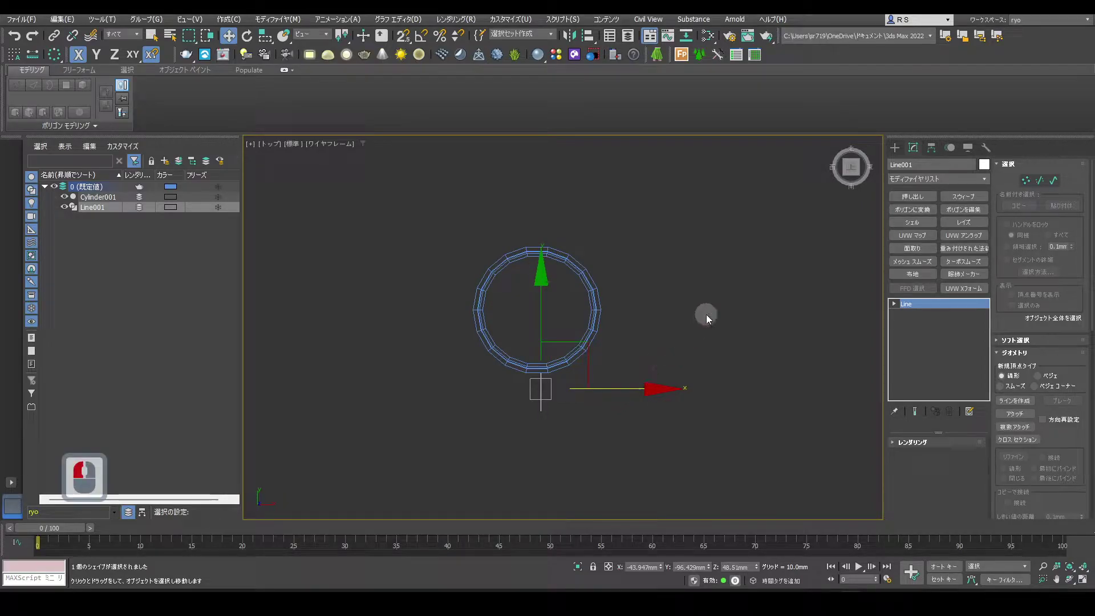
Extrude the cup's outer polygon at the spline's upper end along the handle spline.
key("p")
mouse_move(655, 298)
middle_mouse_down("alt")
mouse_move(650, 286)
mouse_move(682, 293)
middle_mouse_up("alt")
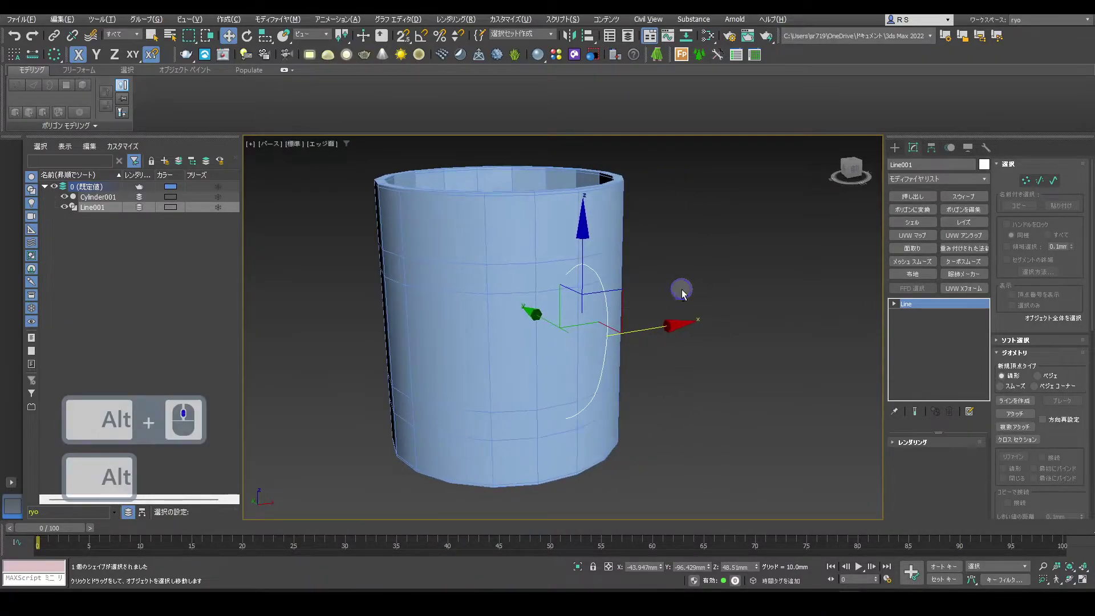
left_click(603, 229)
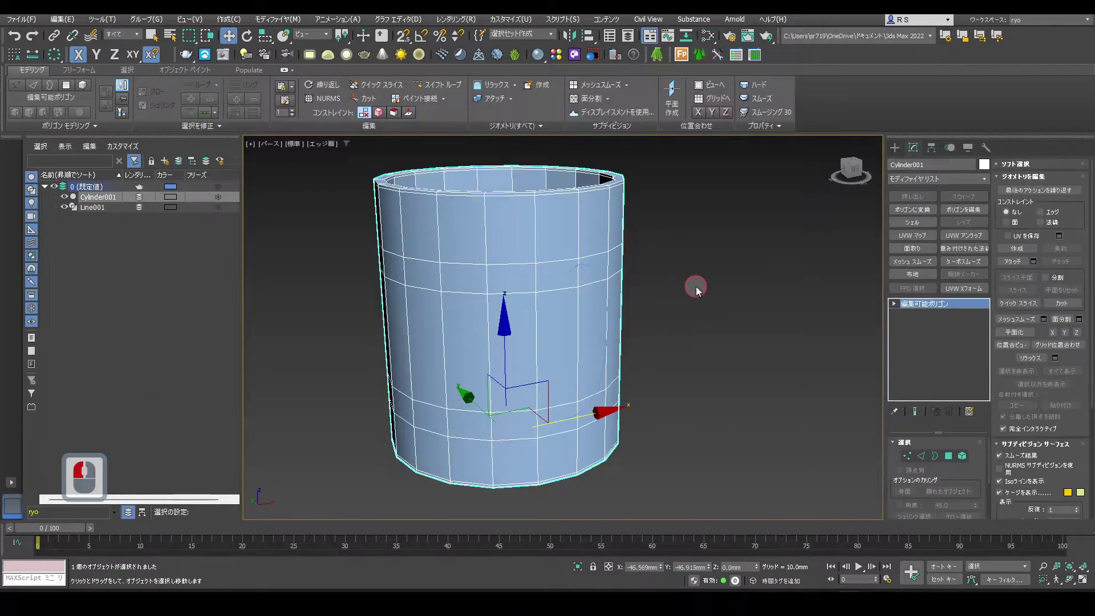
left_click(948, 455)
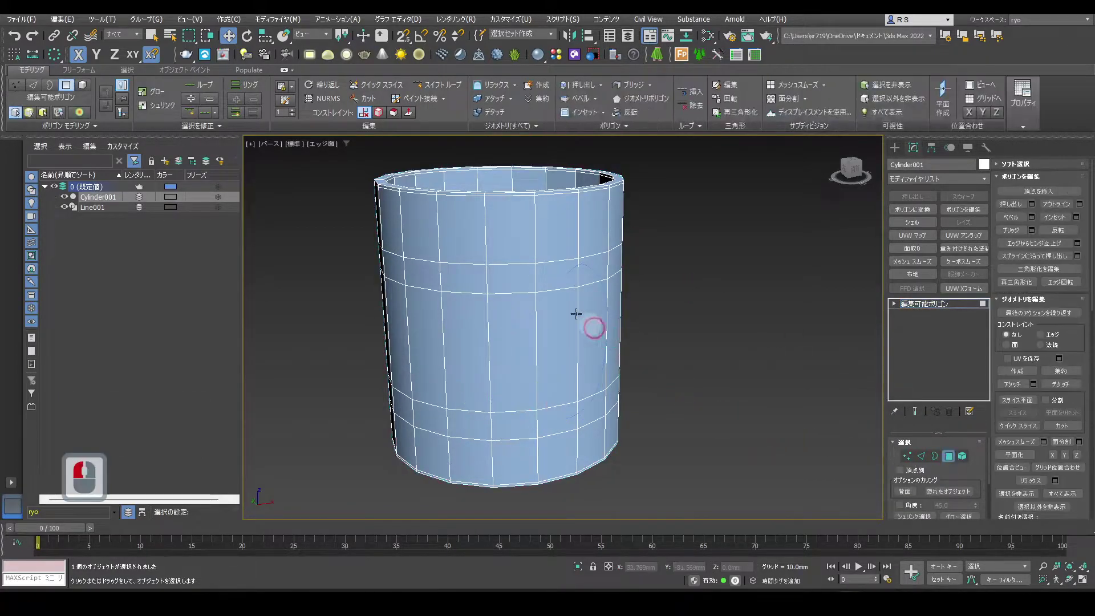
left_click(565, 276)
middle_click_drag(738, 311, 772, 309, "alt")
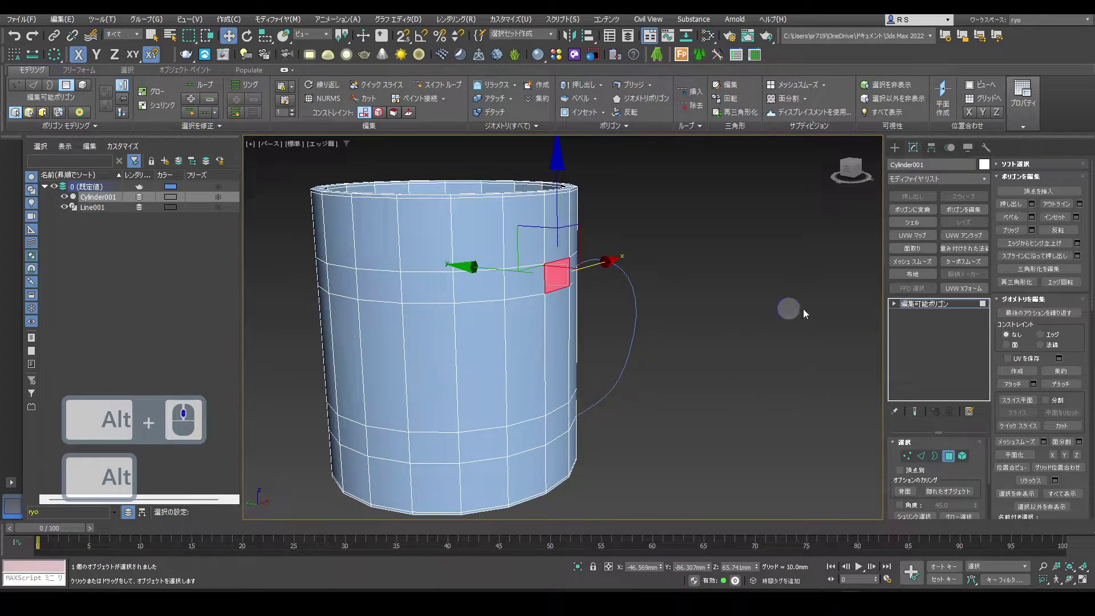
left_click(1076, 256)
left_click(710, 378)
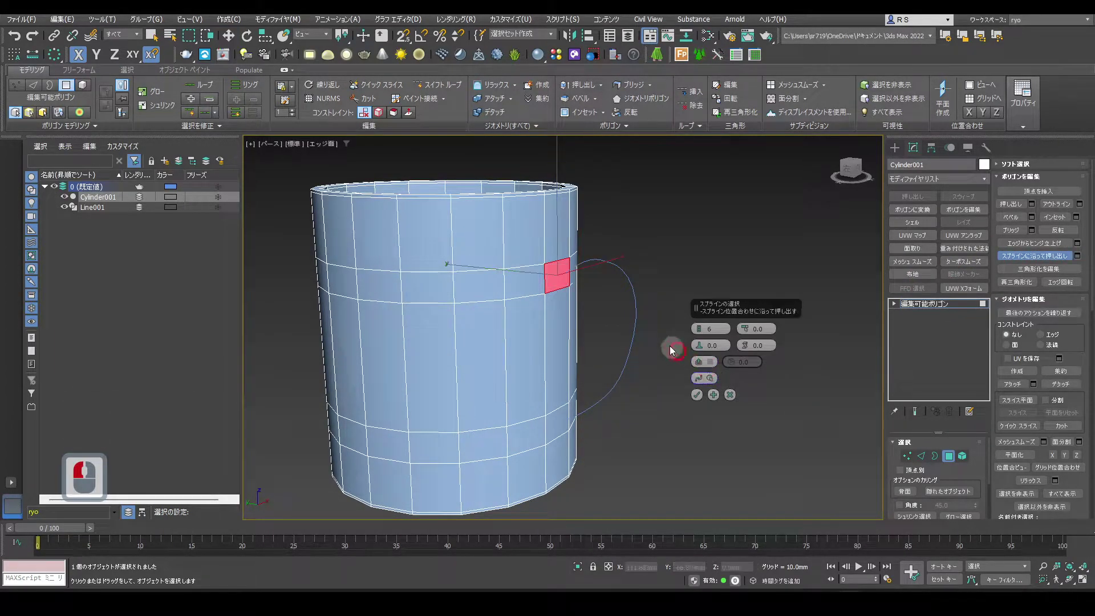
left_click(634, 333)
right_click(759, 381)
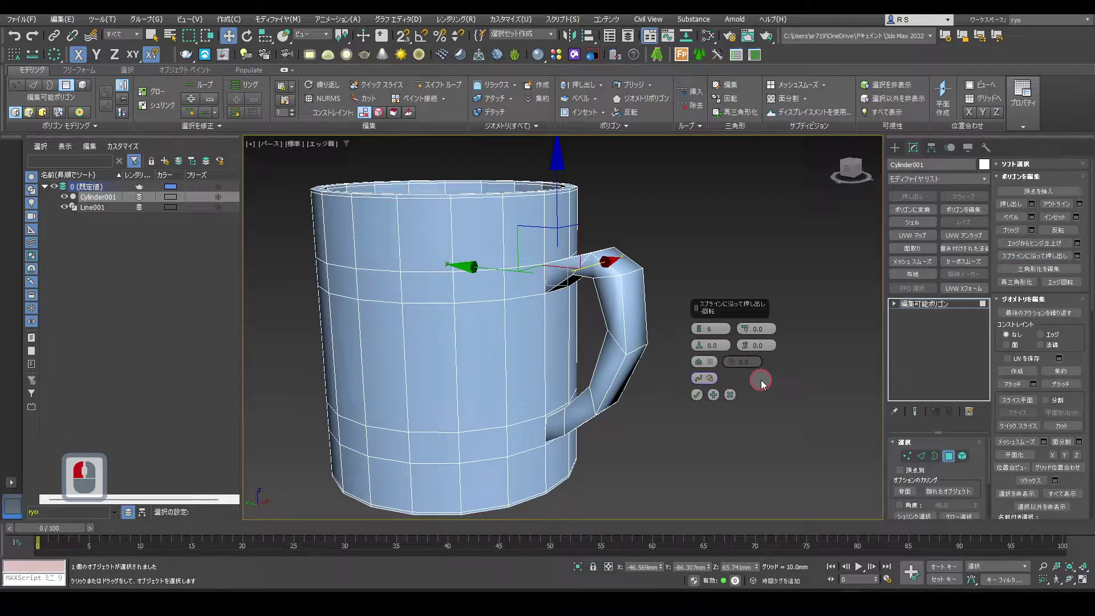
Set the Extrude Along Spline segments to 7, apply the extrusion and clear the polygon selection.
left_click(700, 326)
middle_click_drag(744, 291, 777, 284, "alt")
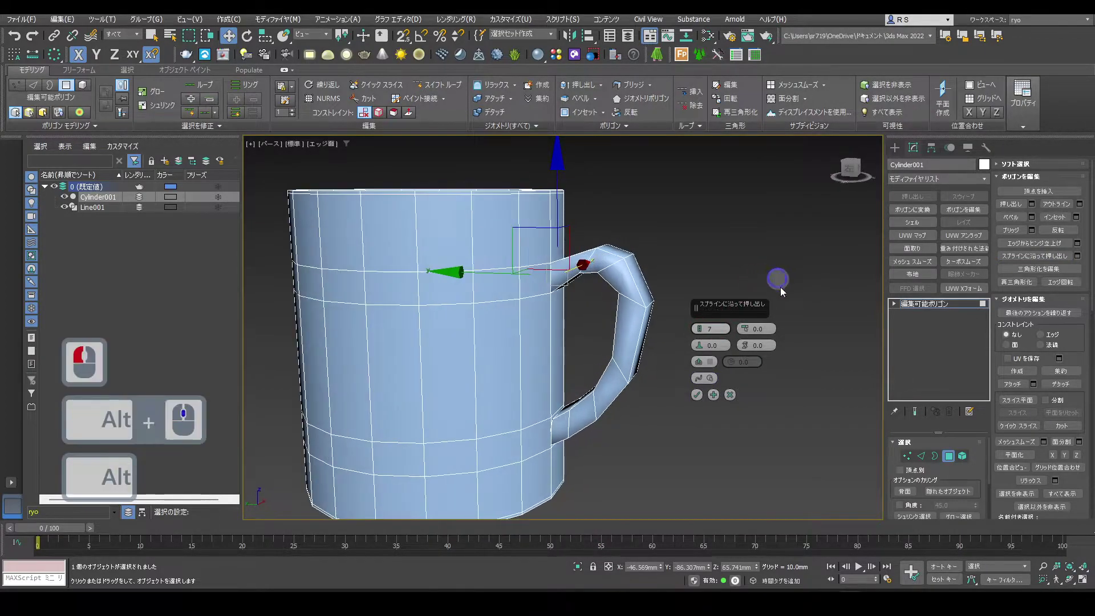
left_click(696, 395)
left_click(791, 379)
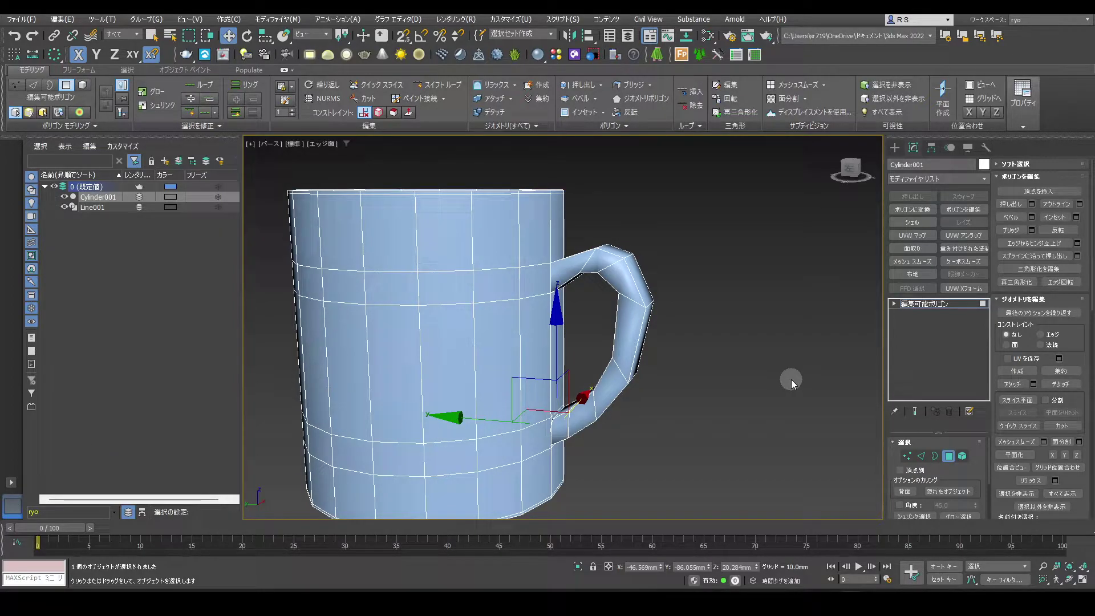
In the left view, rotate the handle's first cross-section vertices upright and move them closer to the cup's wall.
key("l")
left_click(907, 456)
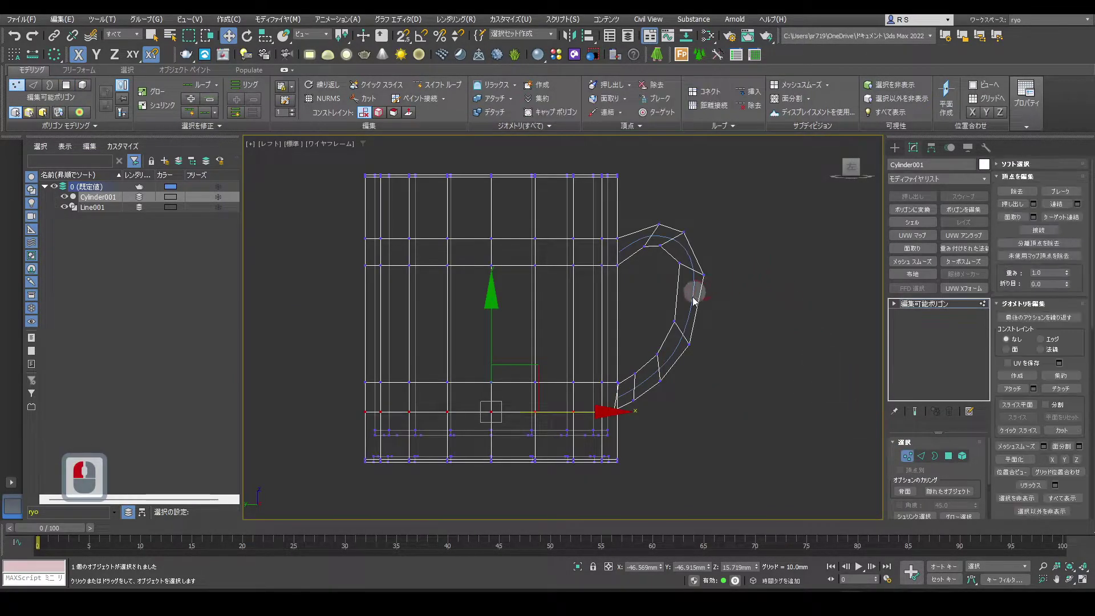
scroll(665, 329, "up", 3)
scroll(655, 265, "up", 5)
left_click(659, 275)
left_click_drag(611, 359, 643, 298, "shift")
key("e")
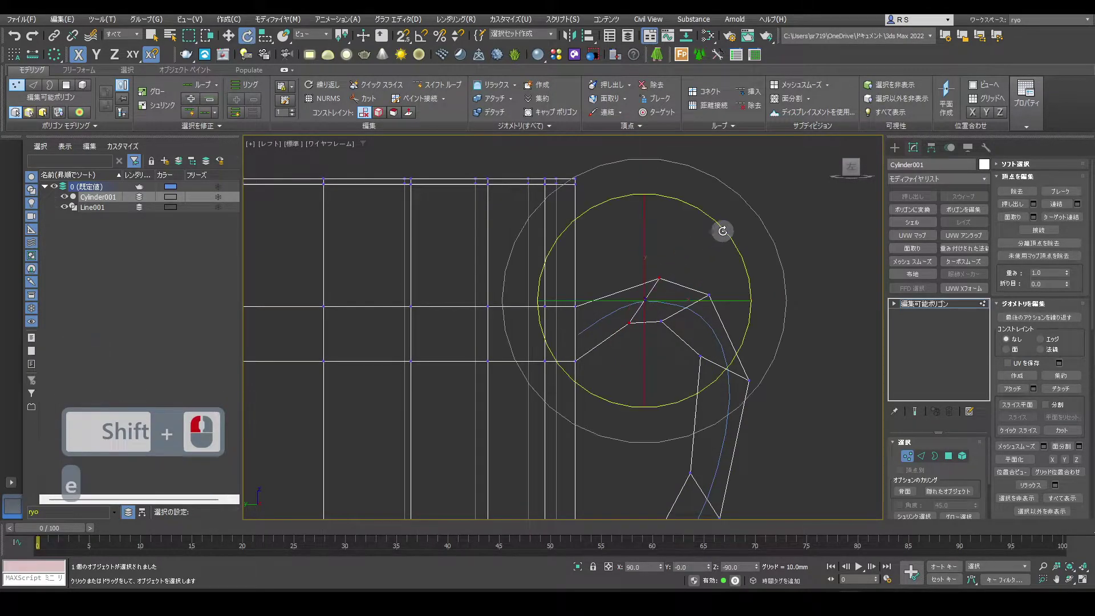
key("w")
left_click_drag(684, 251, 657, 267)
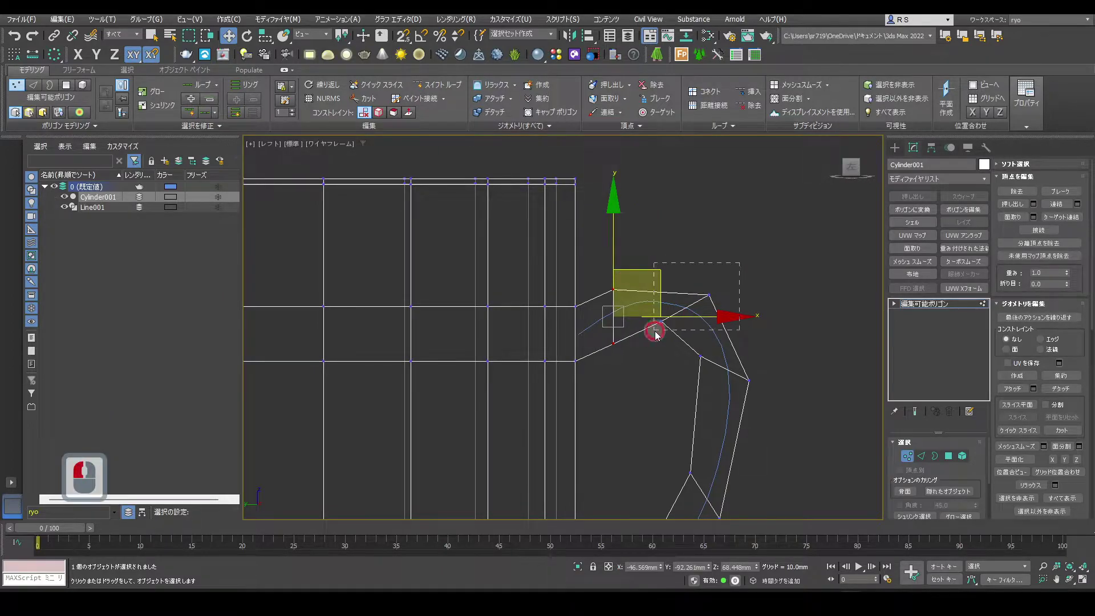
Rotate and shift the handle's second cross-section vertices to follow the top of the spline's arch.
left_click_drag(654, 331, 655, 331)
key("e")
left_click_drag(767, 246, 733, 217)
key("w")
left_click_drag(734, 269, 716, 269)
Rotate the third cross-section vertices at the handle's upper outer bend square to the spline and reposition them.
double_click(700, 354)
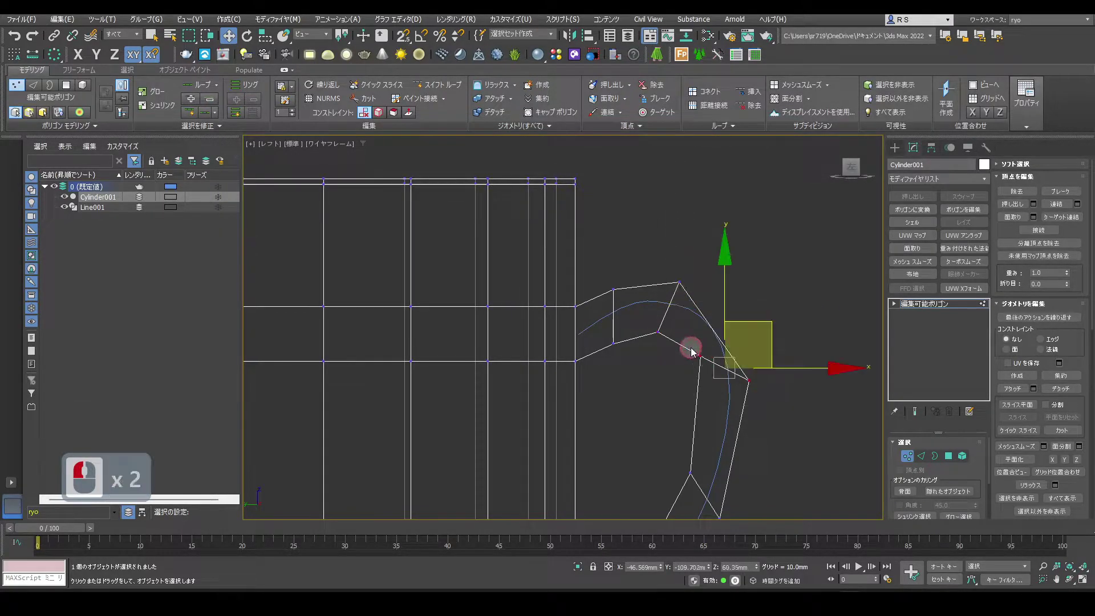
key("e")
left_click_drag(821, 313, 794, 284)
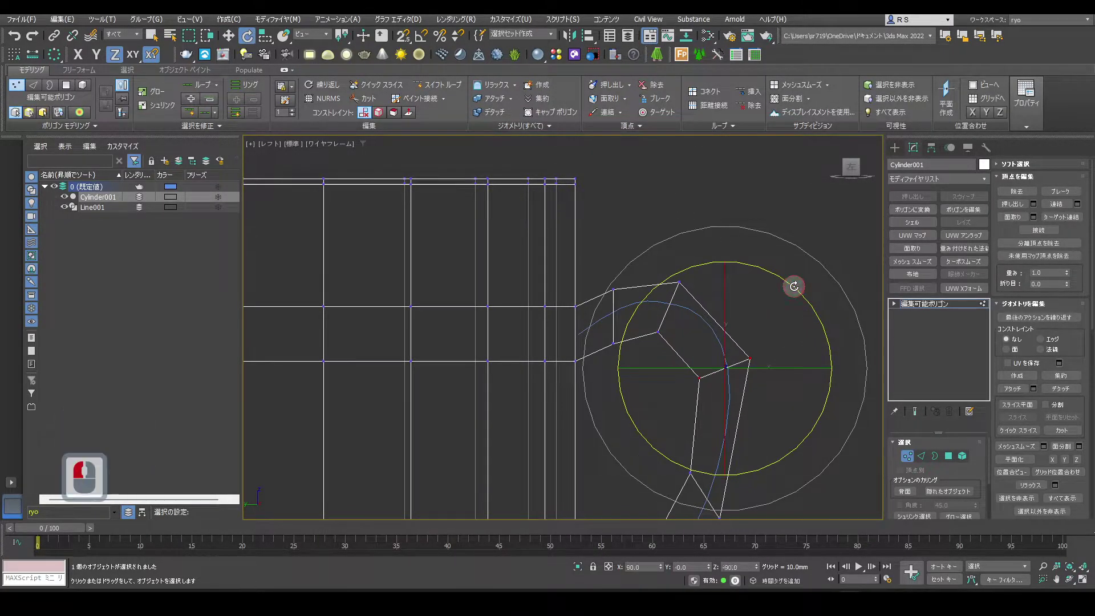
key("w")
left_click_drag(777, 362, 773, 344)
Rotate the fourth cross-section vertices on the handle's outer side and move them up along the spline.
middle_click_drag(777, 416, 736, 277)
left_click_drag(736, 414, 641, 315)
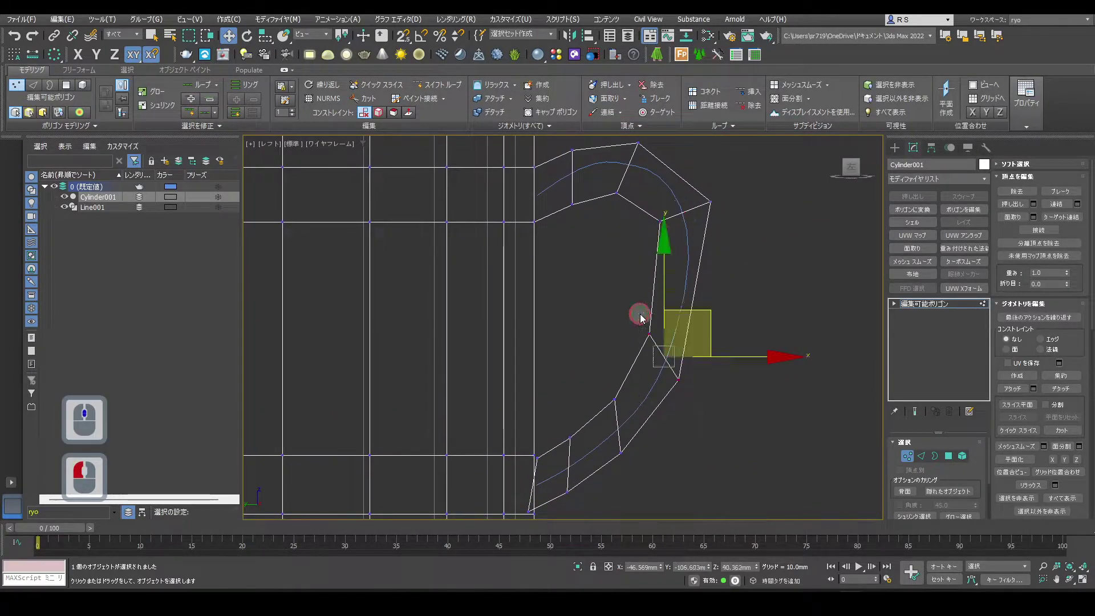
key("e")
left_click_drag(761, 310, 757, 308)
key("w")
left_click_drag(710, 345, 724, 307)
Rotate the fifth cross-section vertices on the handle's lower curve and move them outward along the spline.
left_click_drag(659, 460, 598, 377)
key("e")
left_click_drag(696, 366, 676, 342)
key("w")
left_click_drag(663, 379, 680, 377)
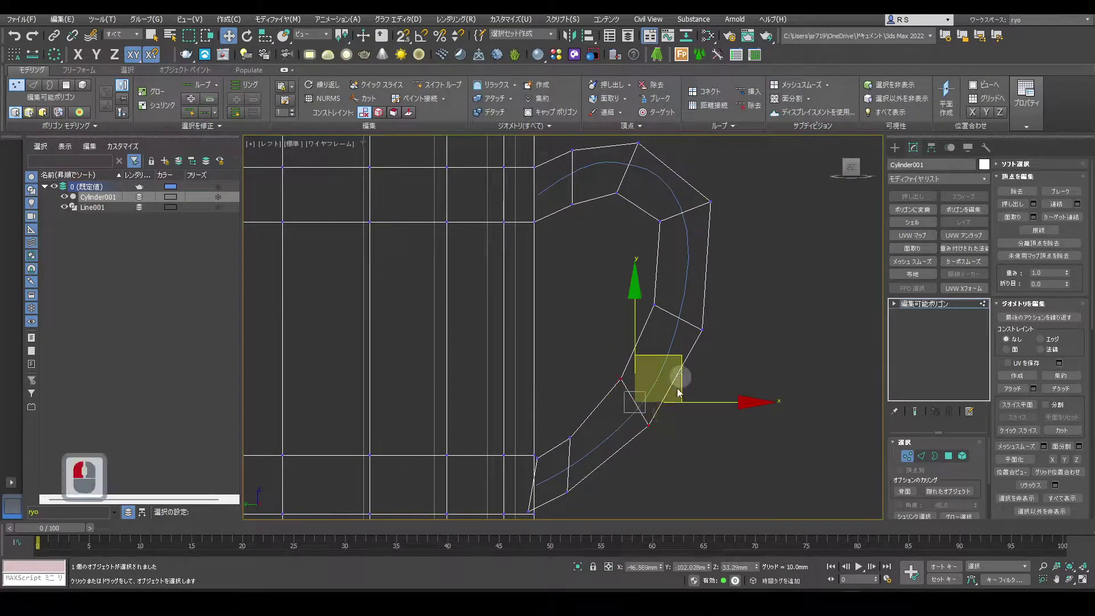
Move the sixth cross-section vertices near the handle's lower end up and outward along the spline.
middle_click_drag(649, 486, 669, 408)
left_click_drag(655, 438, 579, 340)
left_click_drag(637, 361, 655, 352)
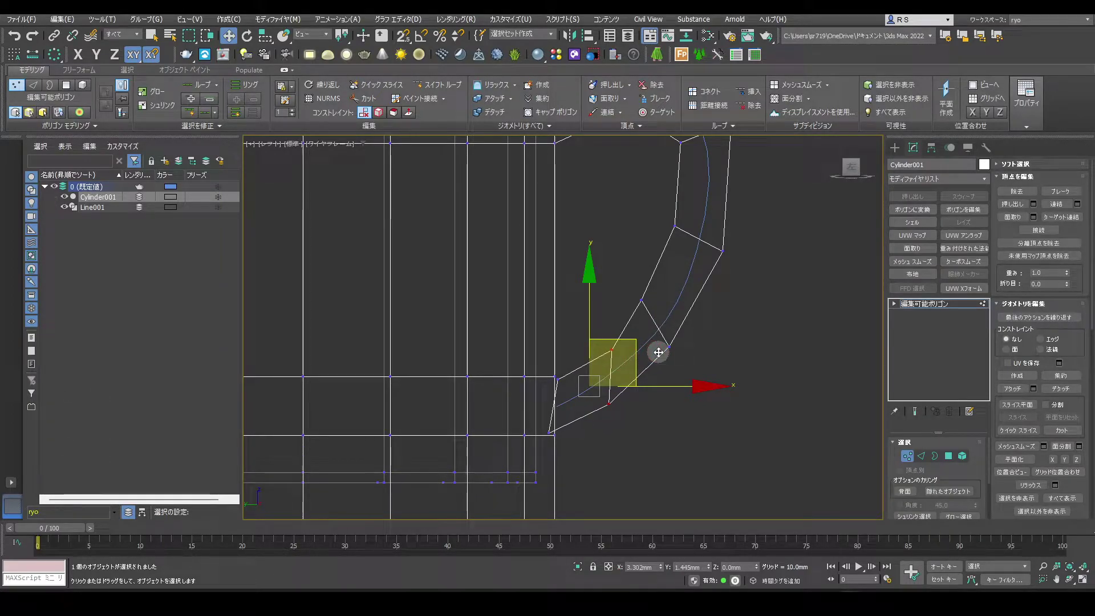
Pull the handle's end cross-section vertices away from the cup's wall and rotate them upright.
left_click(575, 424)
scroll(573, 439, "up", 4)
left_click(525, 424)
left_click_drag(543, 336, 604, 330, "shift")
key("e")
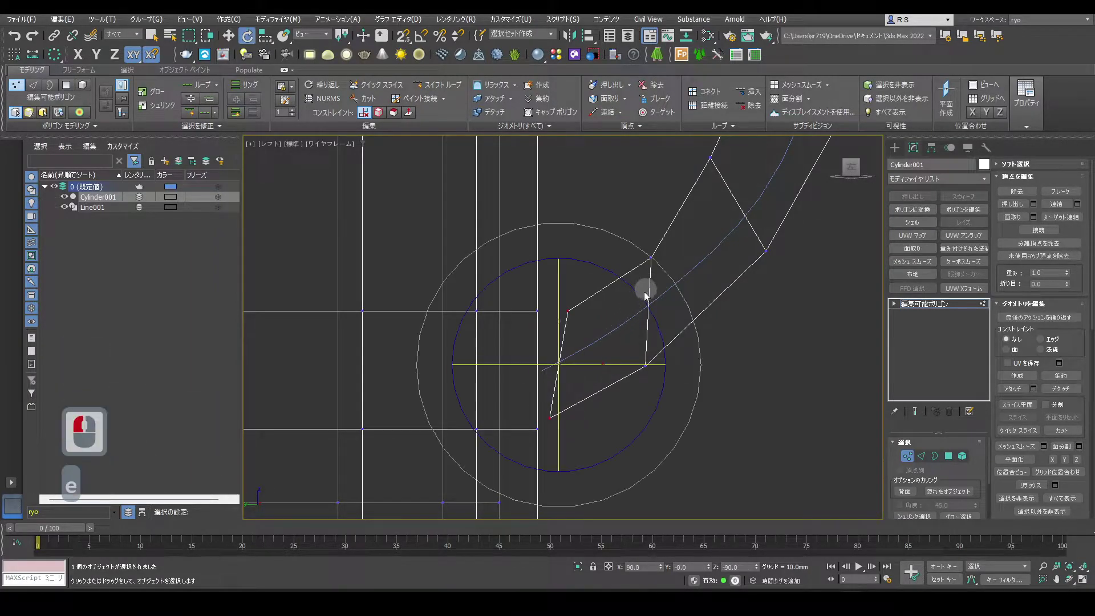
left_click_drag(640, 296, 653, 366)
Rotate the cross-section vertices beside the handle's lower end and move them up and outward along the spline.
scroll(635, 286, "down", 3)
key("w")
left_click_drag(635, 254, 634, 253)
key("e")
left_click_drag(718, 227, 702, 209)
key("w")
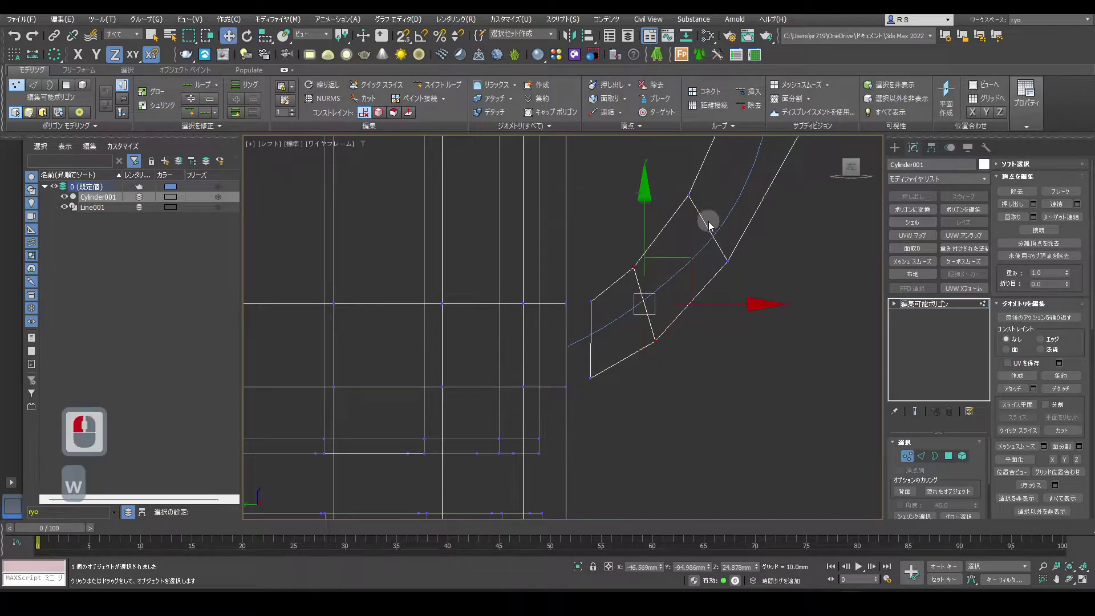
left_click_drag(690, 262, 707, 254)
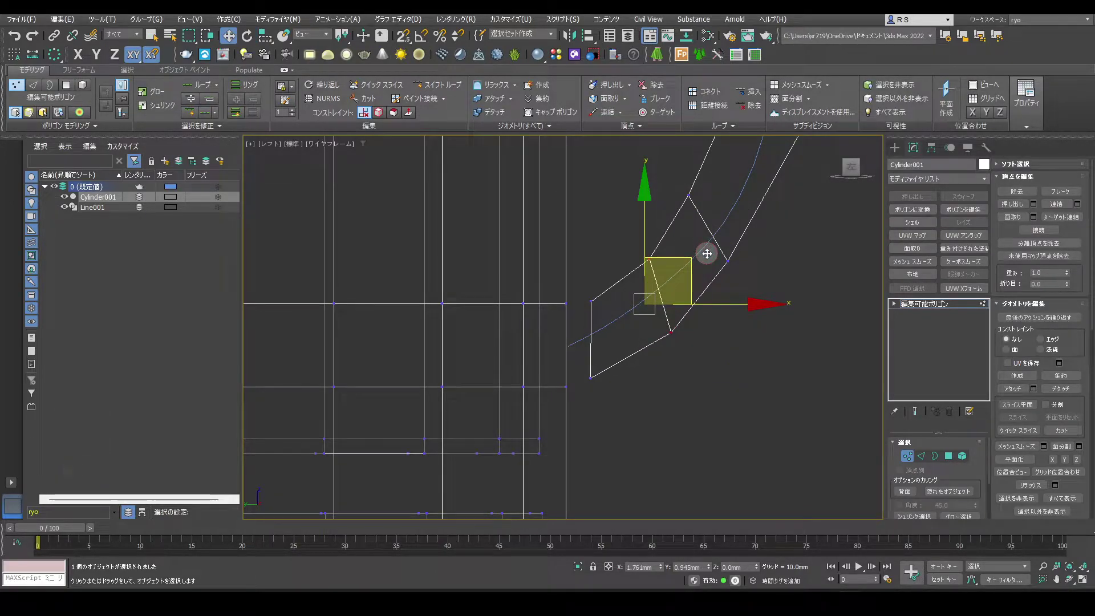
scroll(538, 403, "down", 3)
left_click(675, 303)
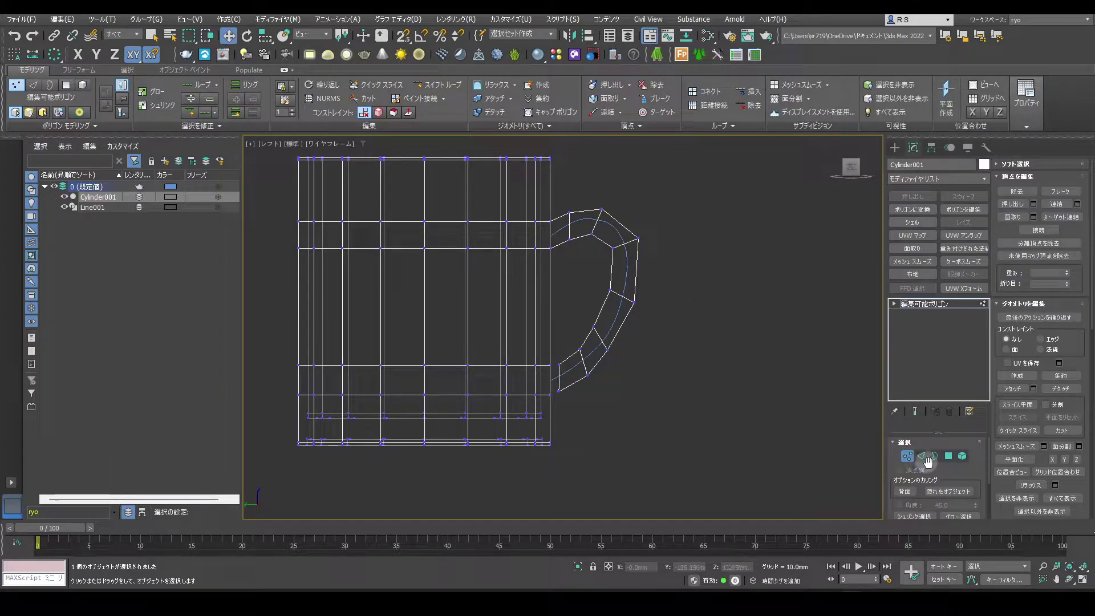
Select the handle's end polygon and the facing polygon on the cup's lower wall, and bridge them.
left_click(948, 457)
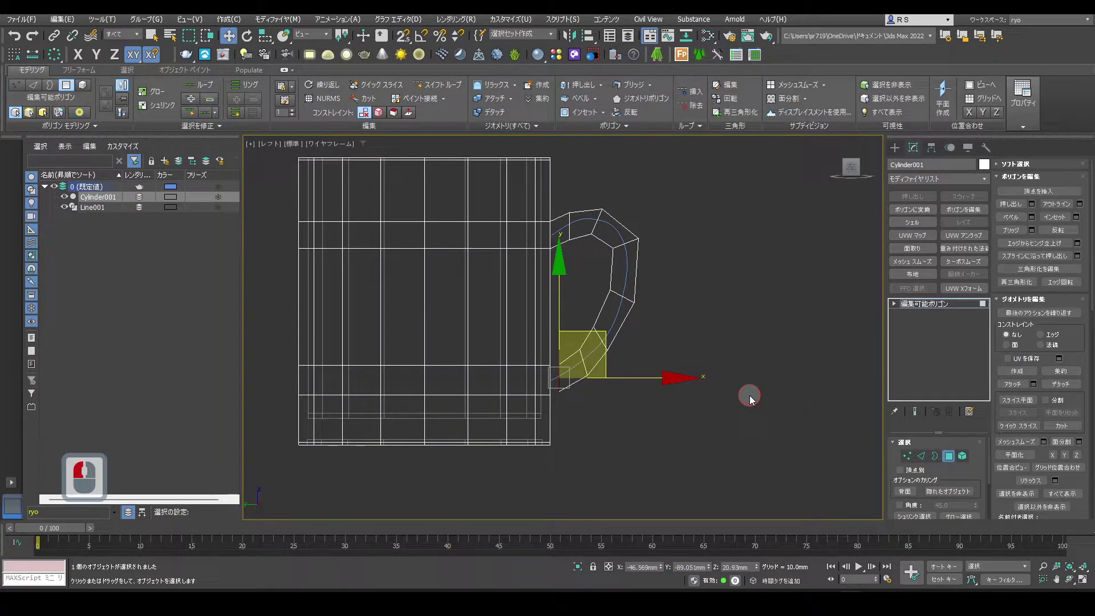
key("p")
middle_click_drag(573, 369, 616, 399, "alt")
left_click(548, 431)
left_click(571, 425, "ctrl")
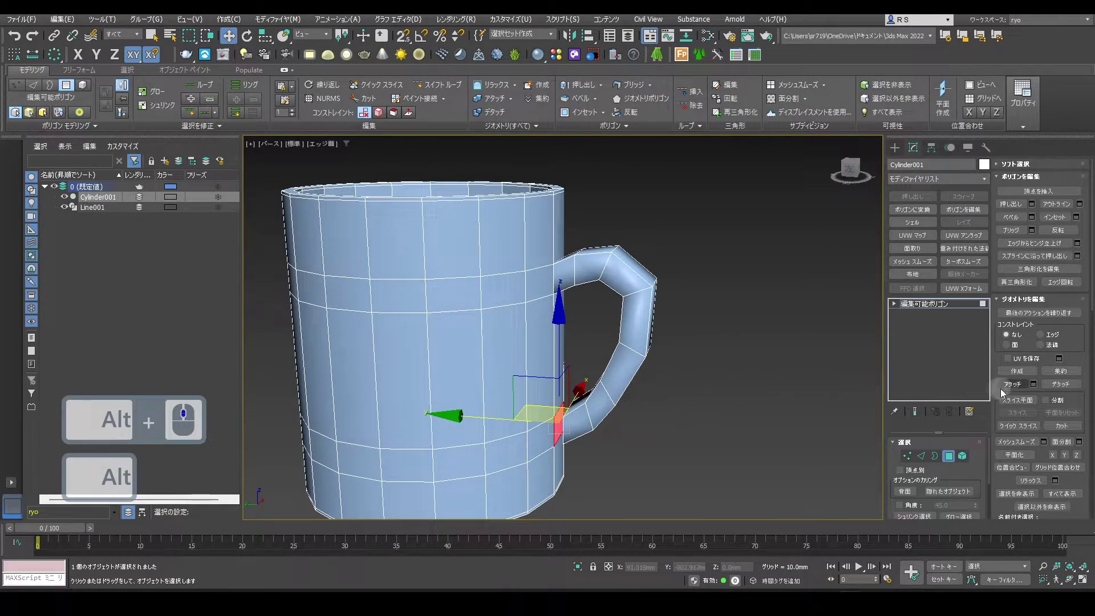
left_click(1020, 230)
left_click(698, 387)
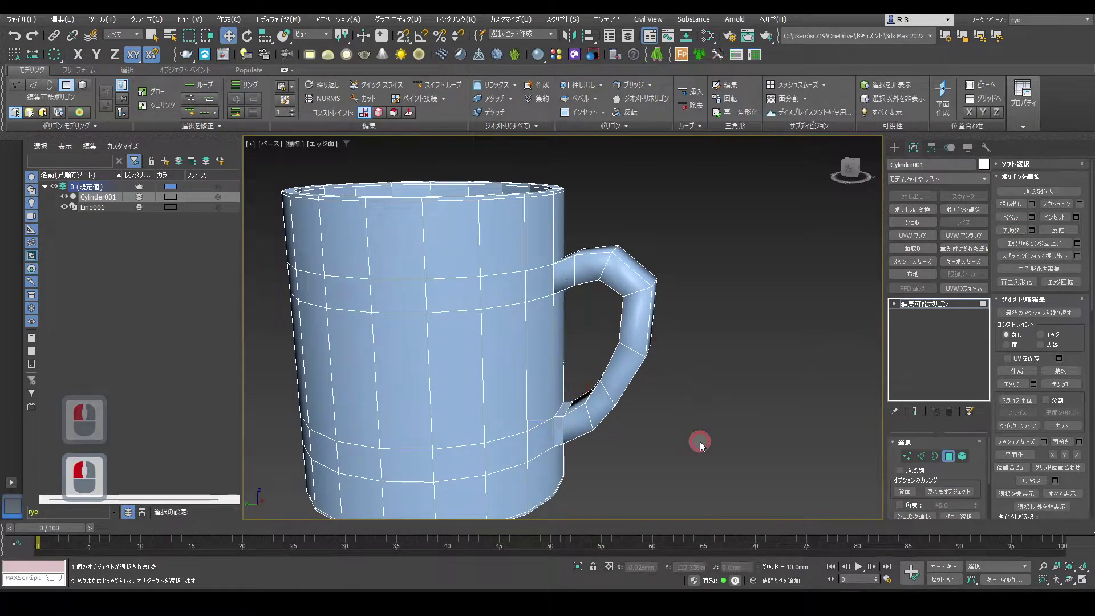
Add a TurboSmooth modifier to the mug and set its iterations to 2.
middle_click_drag(678, 379, 733, 384, "alt")
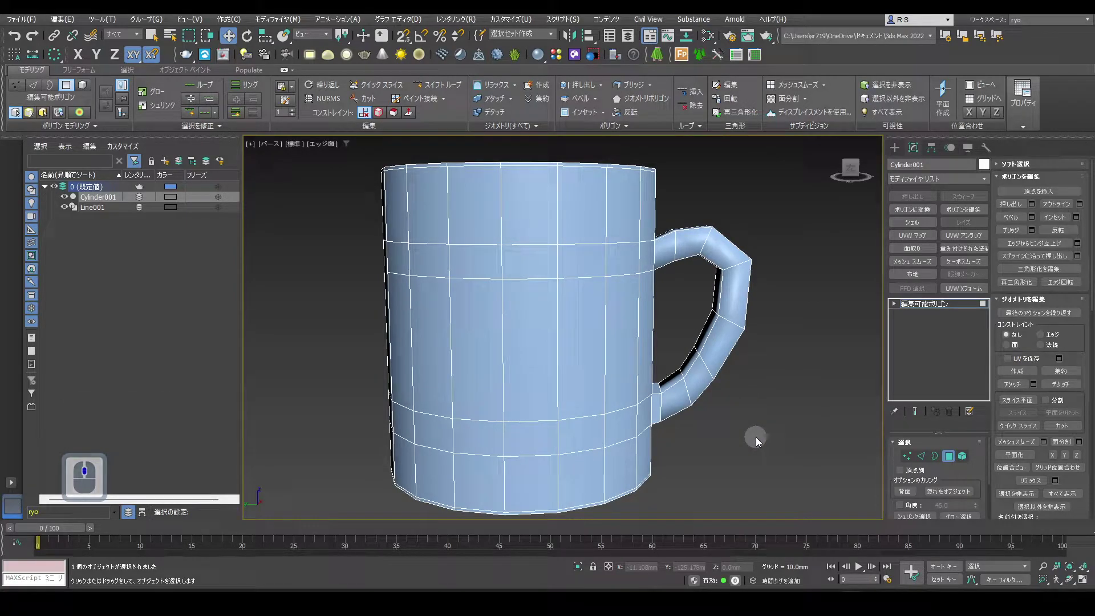
left_click(964, 261)
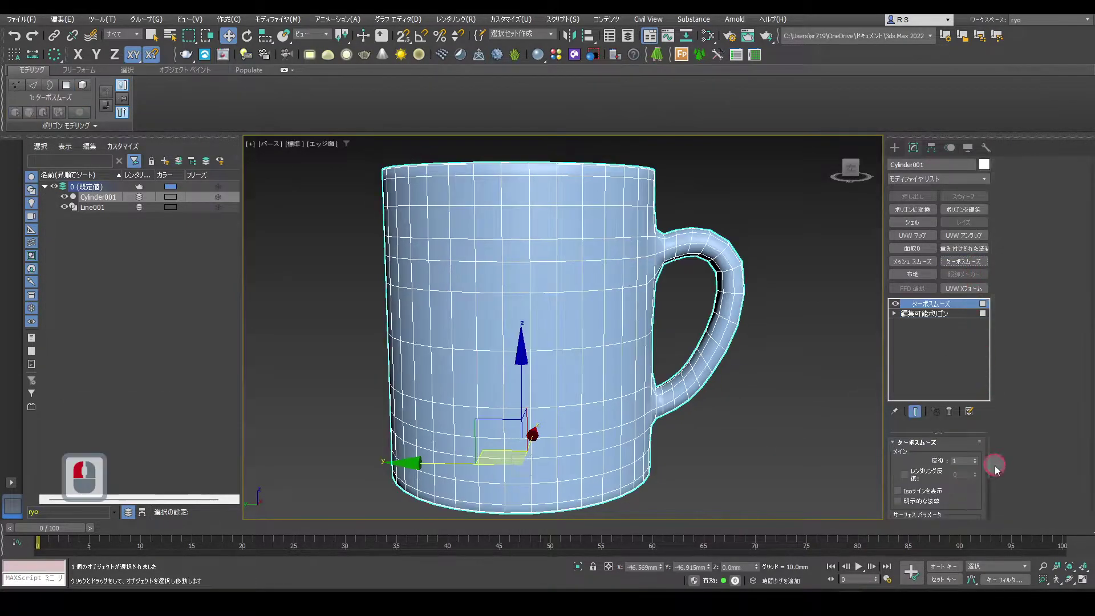
left_click(974, 459)
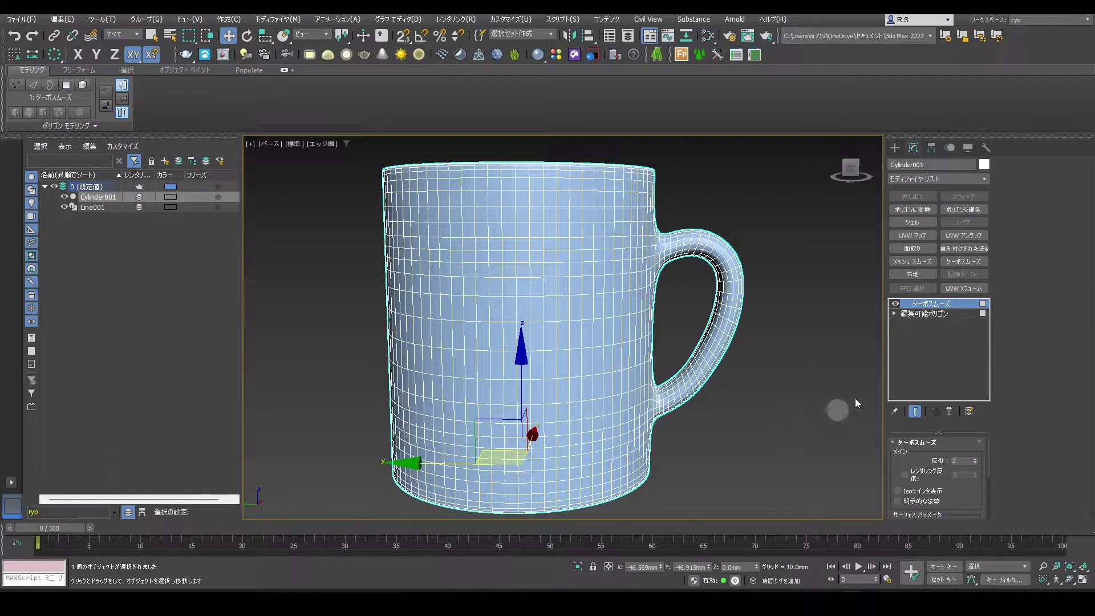
With the smoothed result shown in vertex editing, spread apart the cup's vertex rows above and below the handle's upper joint.
left_click(919, 313)
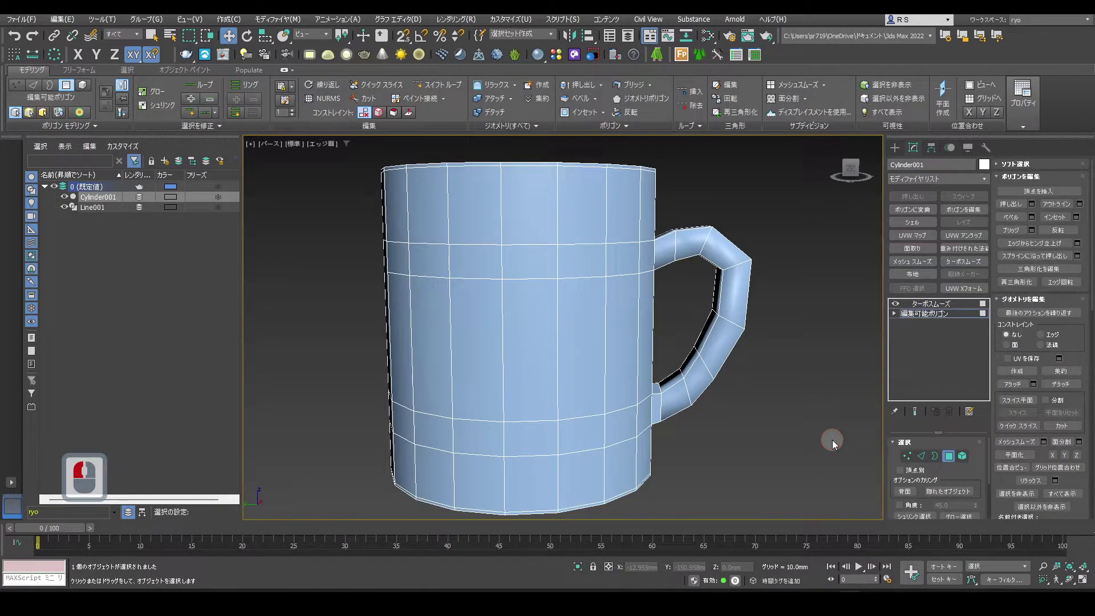
key("l")
middle_click_drag(660, 408, 719, 439)
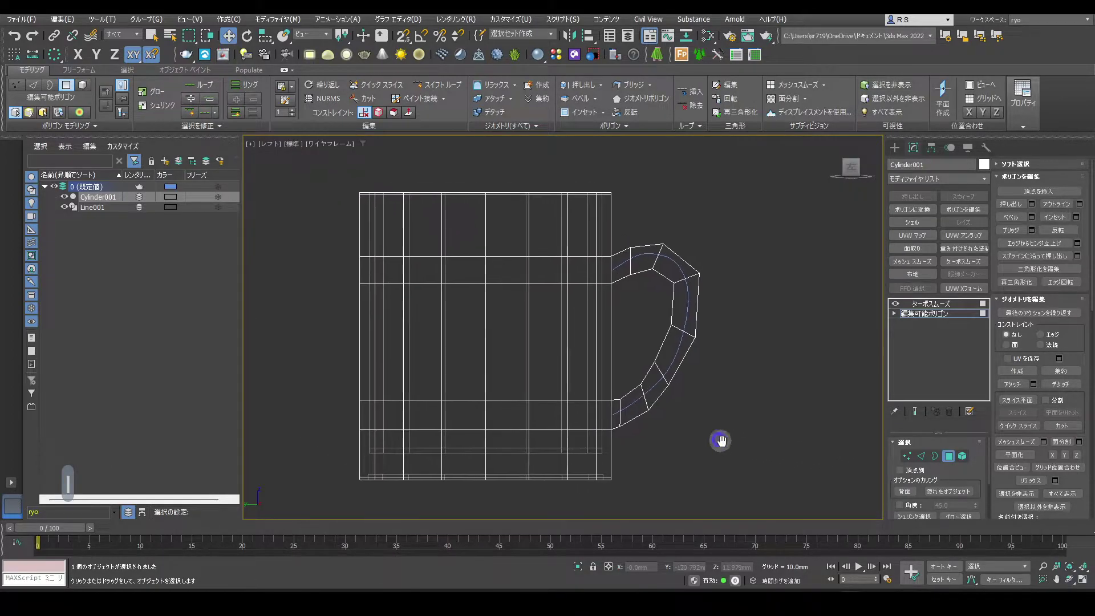
left_click(915, 411)
left_click(908, 455)
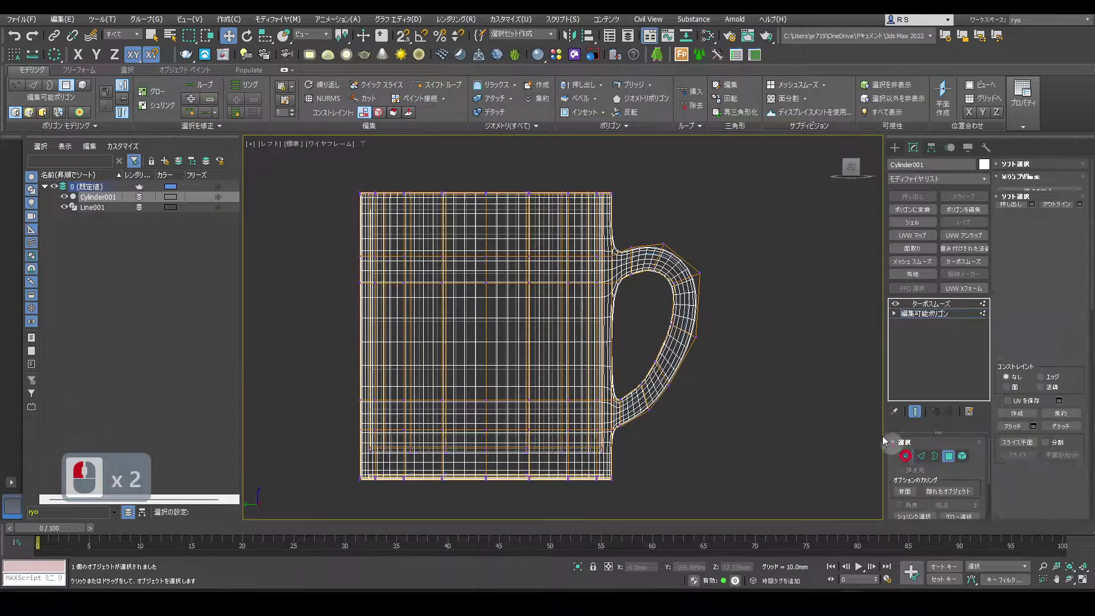
left_click_drag(328, 247, 615, 263)
left_click_drag(486, 172, 486, 152)
left_click_drag(587, 303, 618, 299)
left_click_drag(487, 182, 503, 201)
Move the cross-section vertices at the handle's upper root horizontally toward the cup's wall.
scroll(631, 243, "up", 2)
left_click_drag(634, 236, 622, 301)
left_click_drag(685, 267, 675, 267)
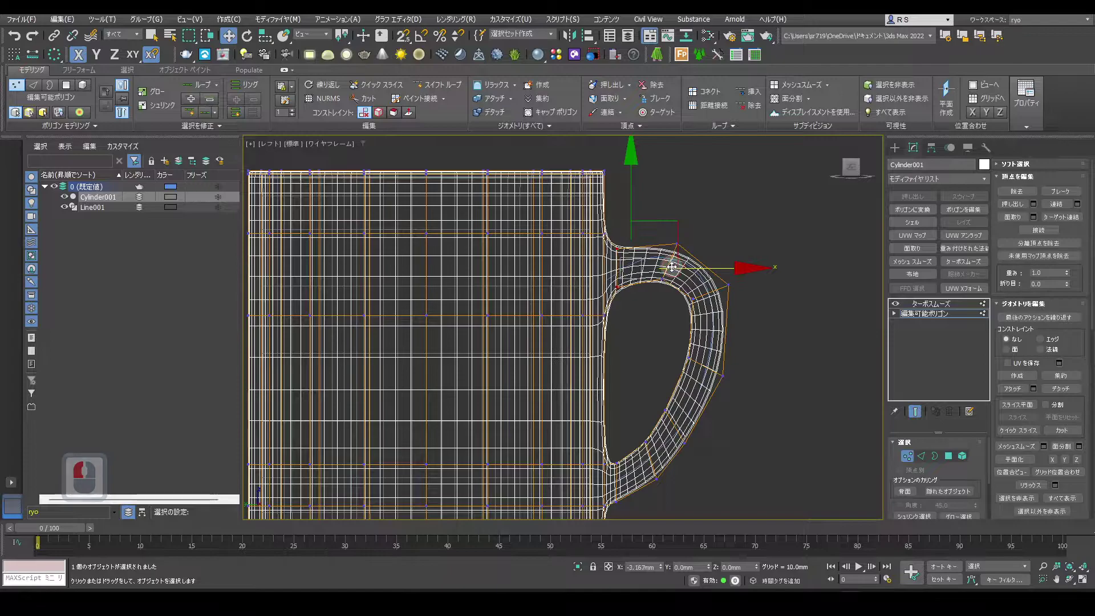
Move the cup's vertex row above the handle's lower joint up and the row beneath that joint down.
scroll(637, 302, "down", 3)
middle_click_drag(635, 307, 635, 307)
left_click_drag(353, 342, 457, 369)
left_click_drag(631, 369, 633, 370)
left_click_drag(507, 288, 506, 266)
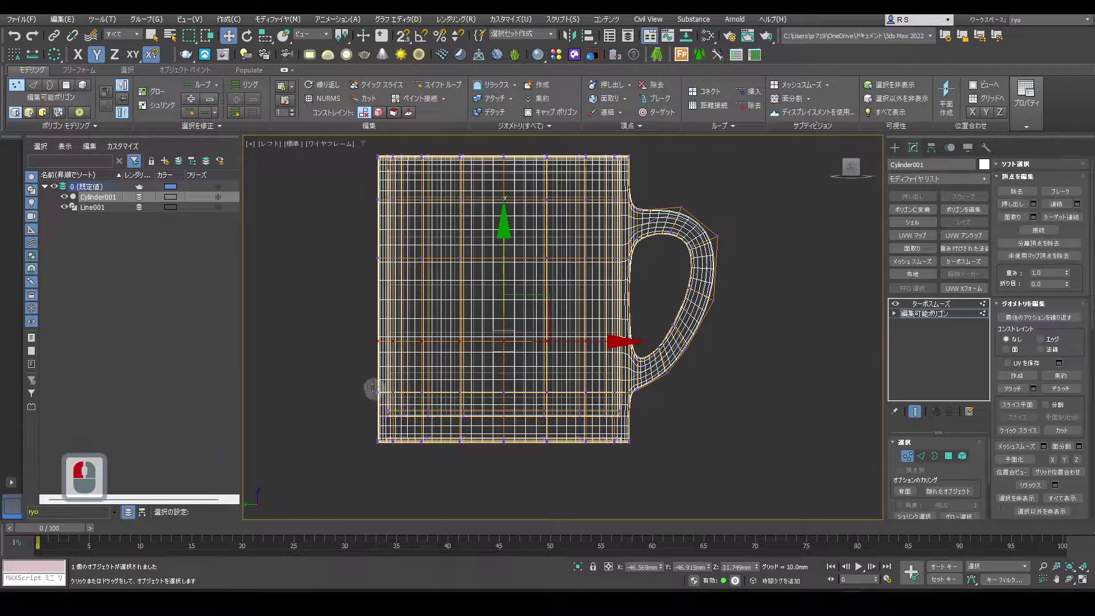
left_click_drag(636, 400, 634, 396)
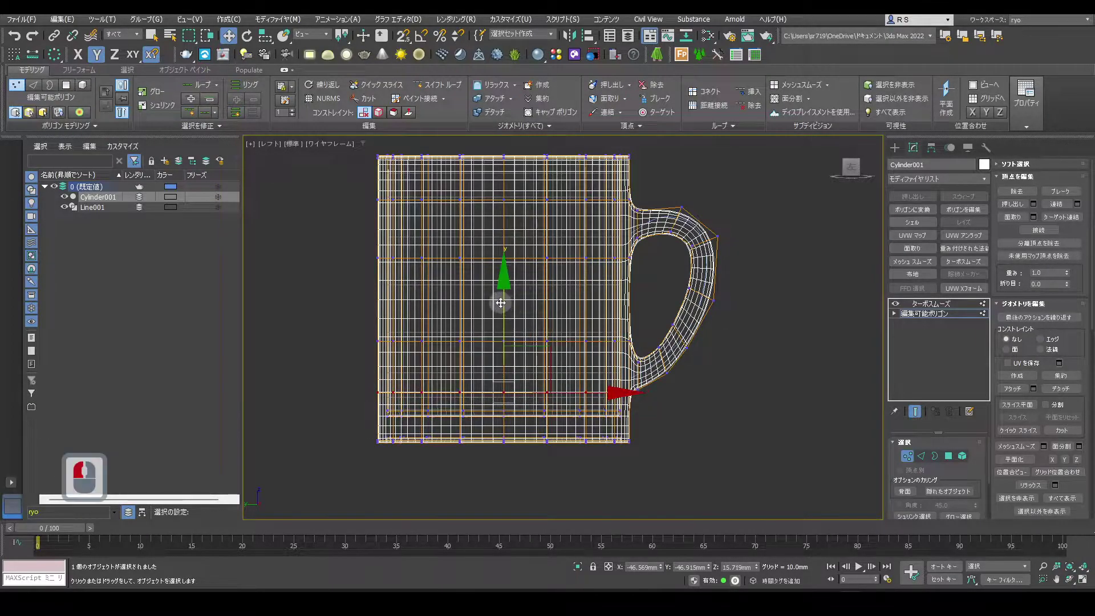
left_click_drag(504, 305, 504, 322)
Move the cross-section vertices at the handle's lower root horizontally toward the cup's wall.
scroll(658, 395, "up", 2)
left_click_drag(629, 331, 628, 331)
left_click_drag(698, 368, 689, 370)
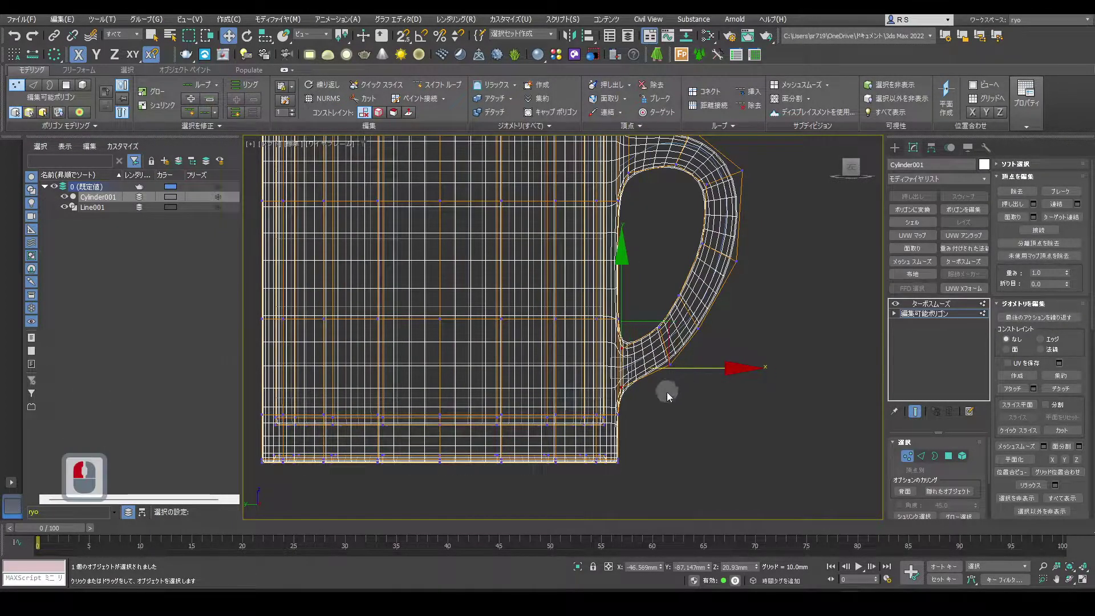
Move the cross-section vertices at the handle's upper outer corner and outer side slightly inward to round the curve.
scroll(665, 391, "down", 2)
middle_click_drag(702, 314, 654, 355)
scroll(615, 287, "up", 2)
left_click_drag(616, 284, 719, 269)
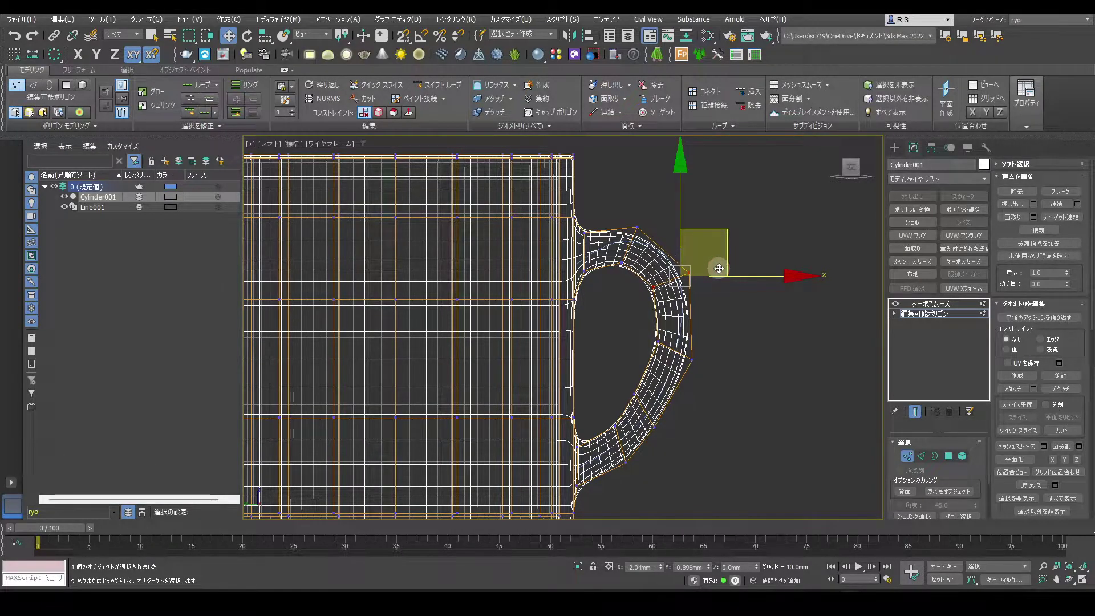
left_click_drag(726, 383, 645, 321)
left_click_drag(721, 346, 712, 345)
Nudge the cross-section vertices on the handle's lower curve slightly toward the cup and clear the selection.
middle_click_drag(676, 458, 683, 400)
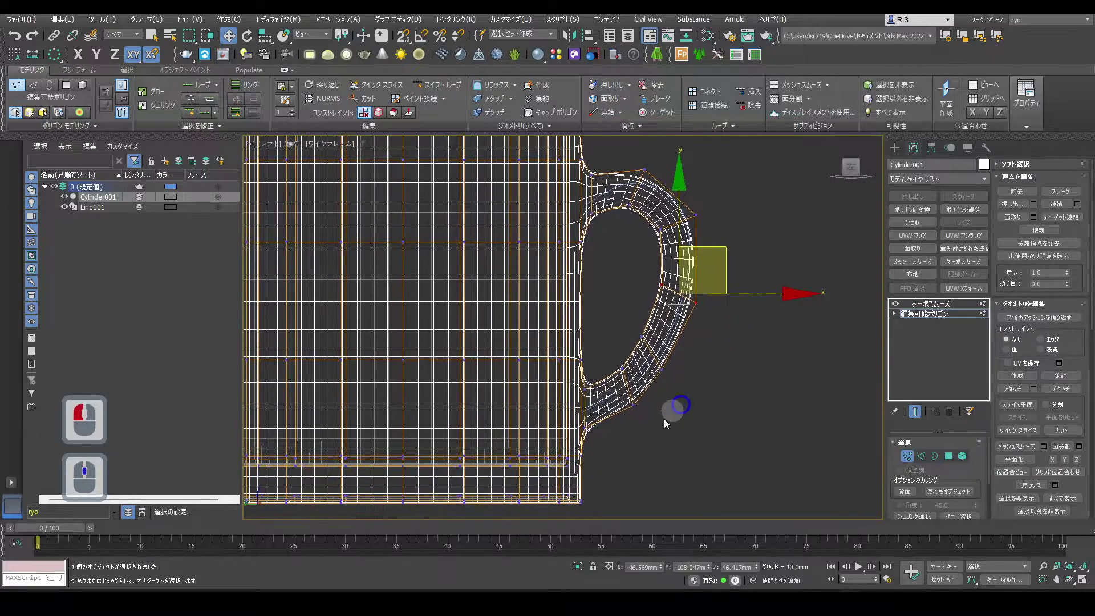
left_click_drag(612, 355, 611, 355)
left_click_drag(674, 370, 669, 371)
left_click(728, 326)
left_click(730, 334)
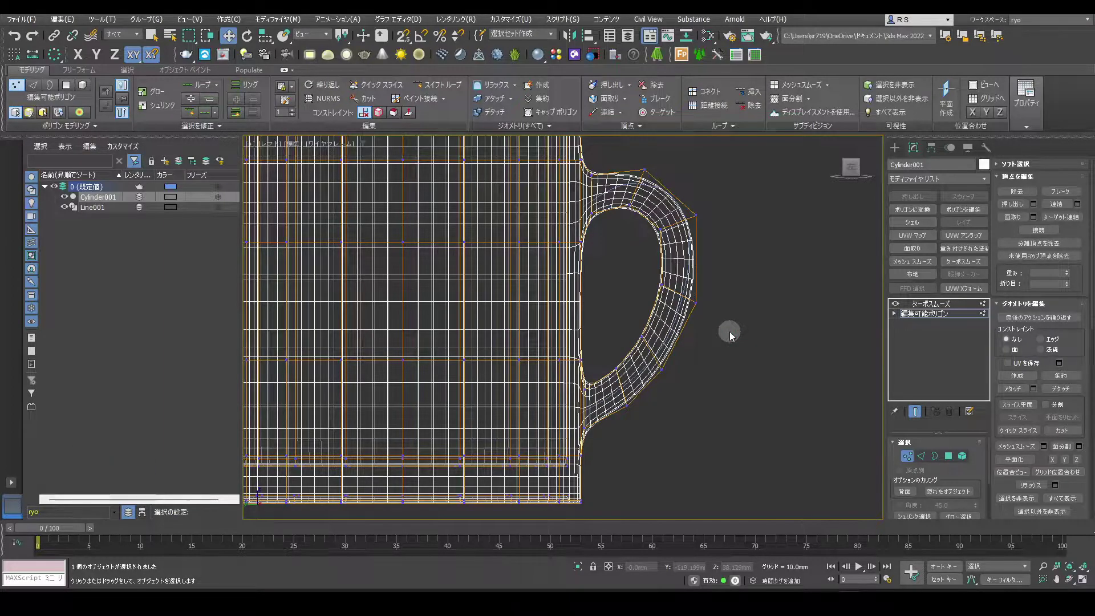
Return to the TurboSmooth level and examine the smoothed mug in perspective with its edges hidden.
scroll(730, 331, "down", 2)
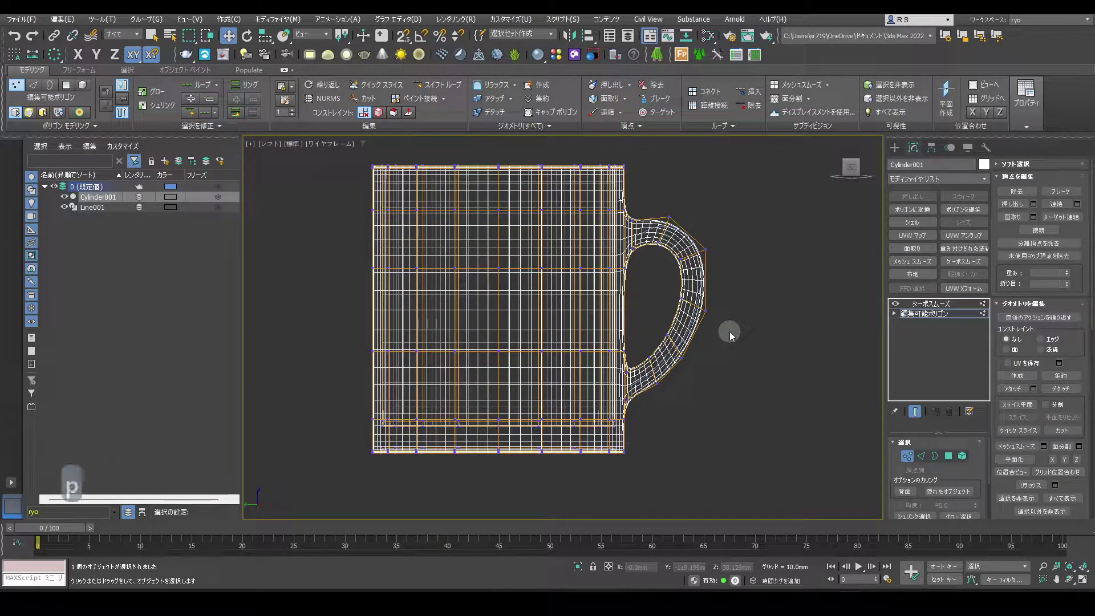
key("p")
left_click(925, 303)
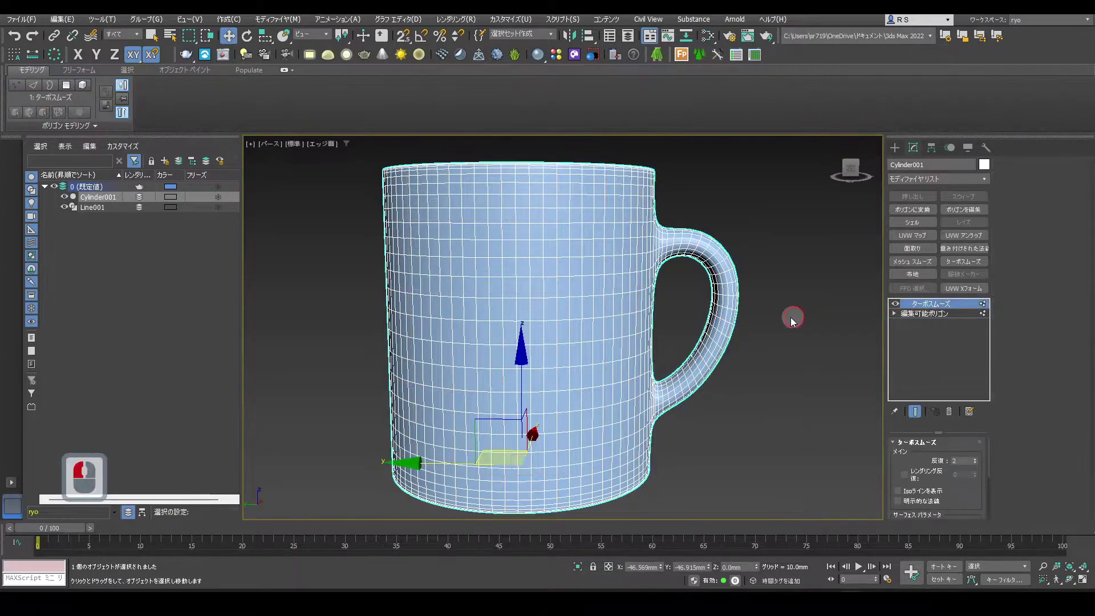
key("F4")
scroll(779, 270, "down", 2)
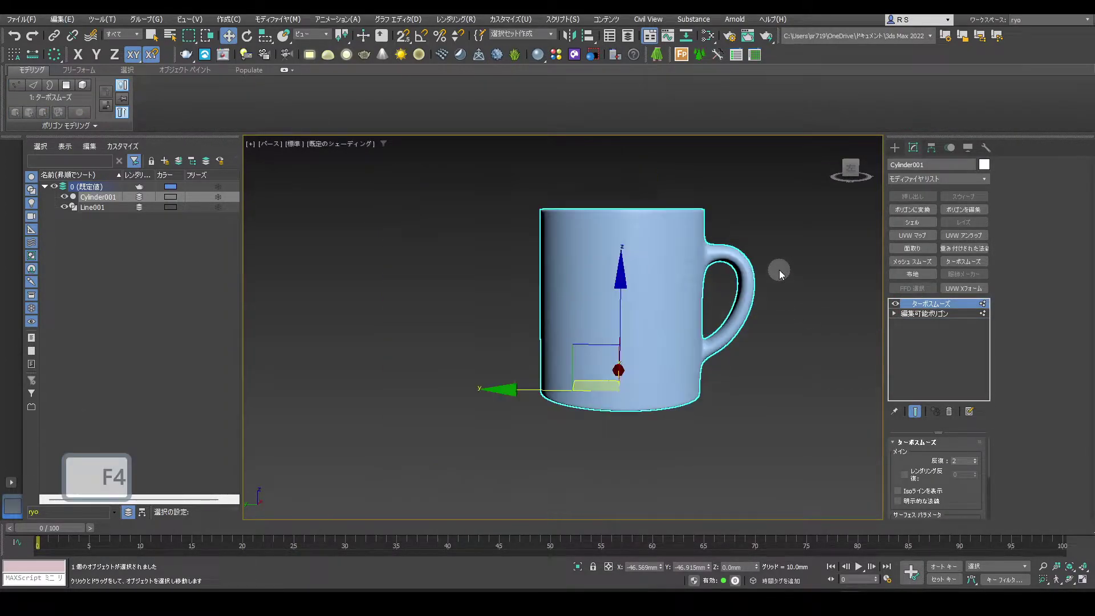
middle_click_drag(789, 269, 736, 275, "alt")
left_click(783, 262)
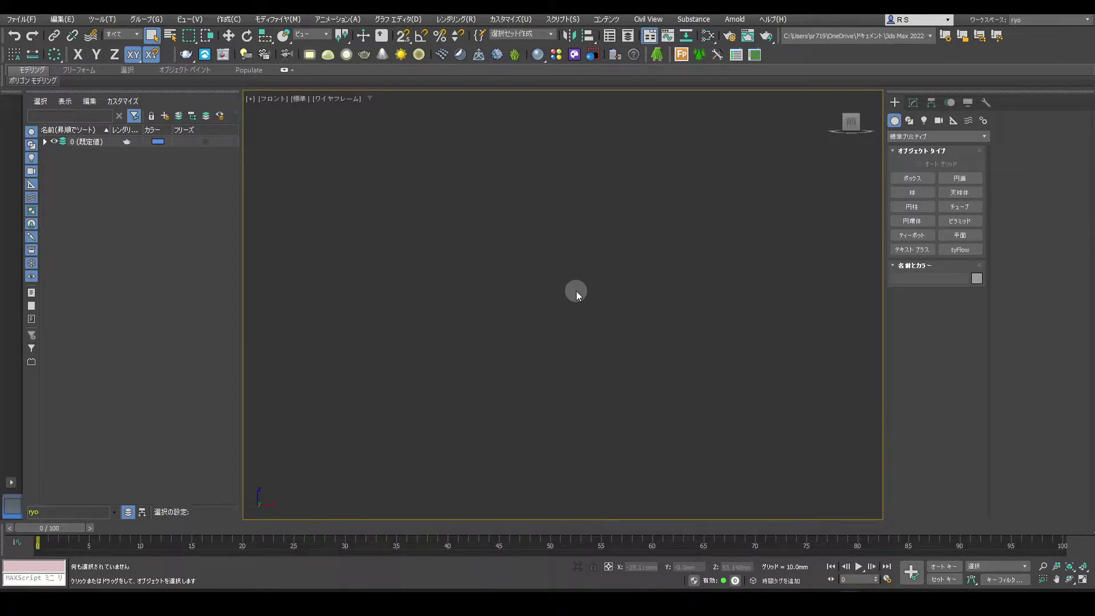
Show the front-view grid with snapping on and set the home grid spacing to 5 mm.
key("g")
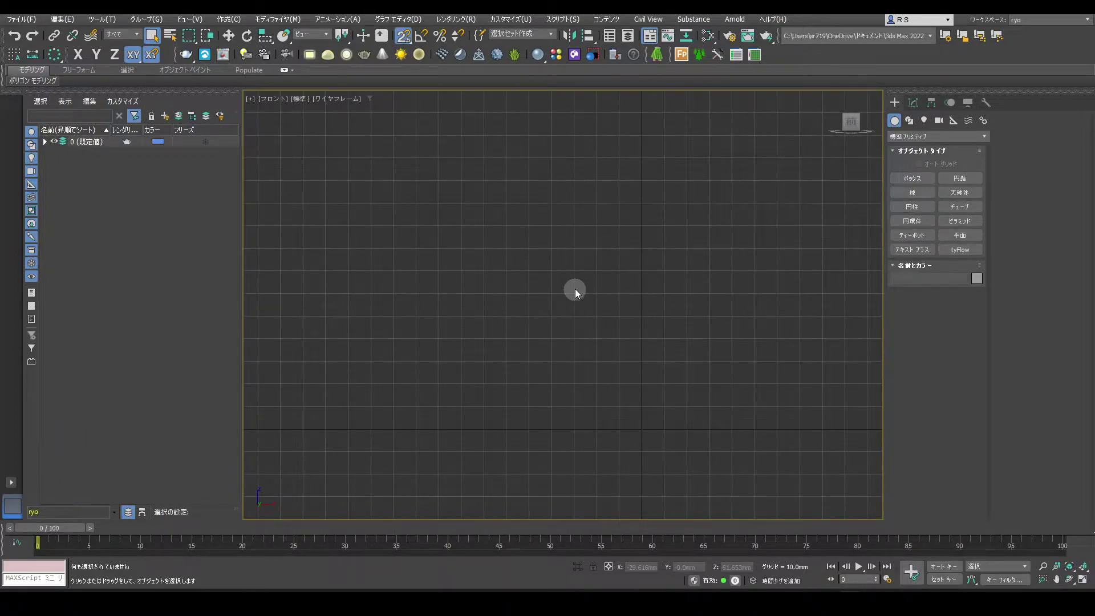
right_click(405, 36)
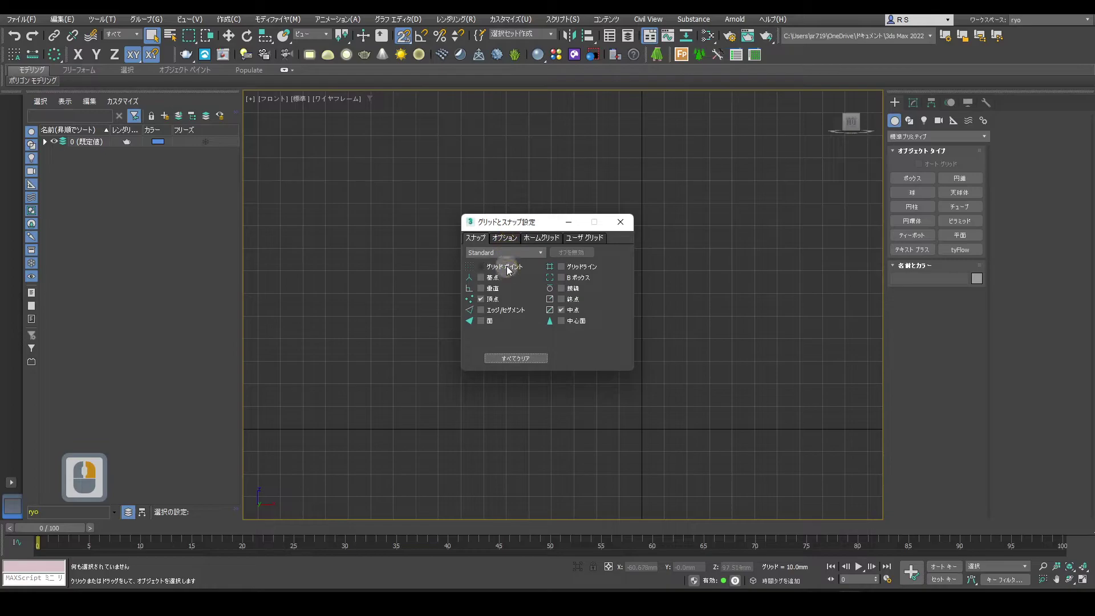
left_click(548, 240)
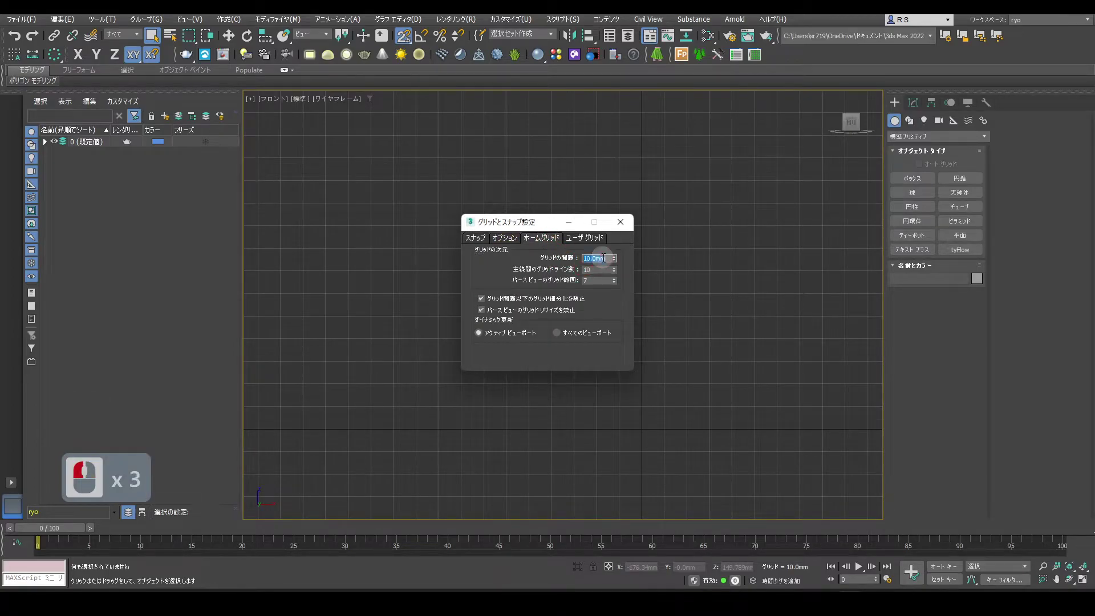
type("5")
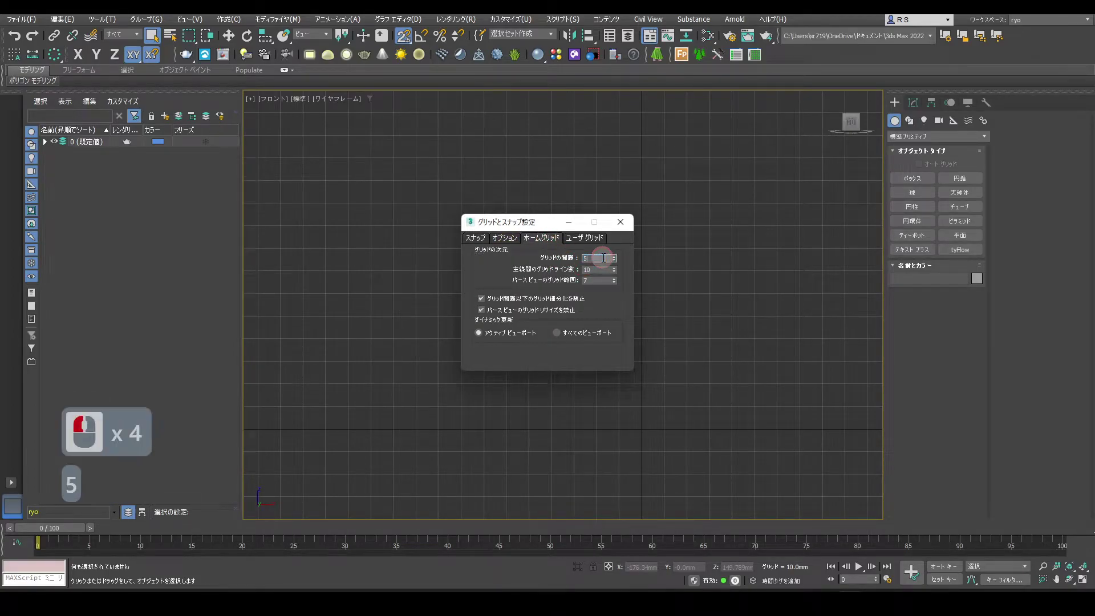
left_click(621, 222)
Start a Line spline in the front view with a horizontal inner floor from (0, 0, 10) to (20, 0, 10) mm.
left_click(911, 121)
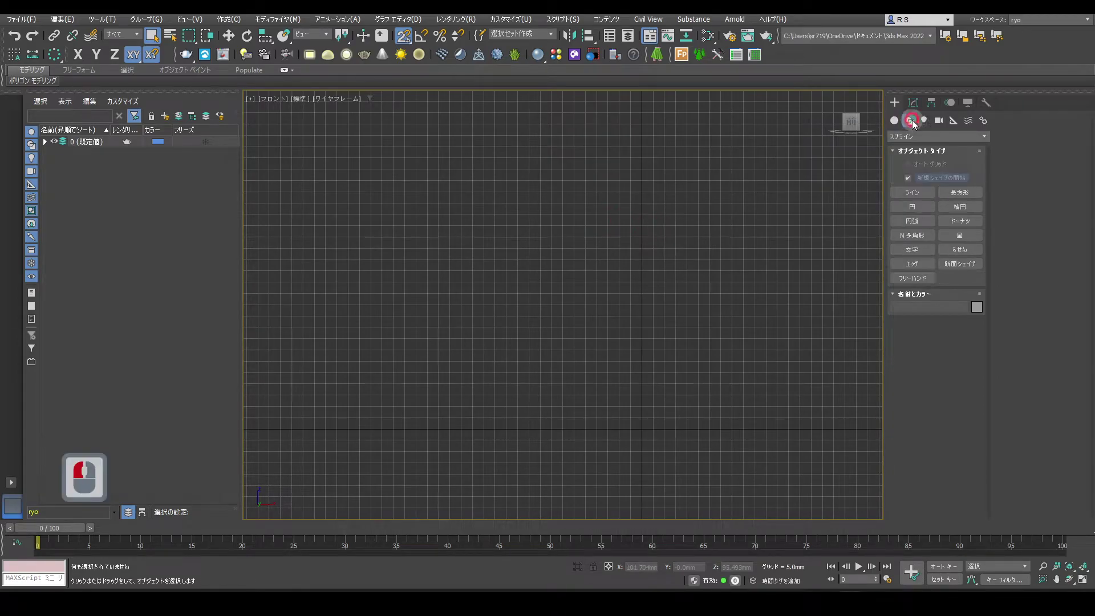
left_click(926, 193)
middle_click_drag(718, 376, 638, 306)
scroll(632, 325, "up", 5)
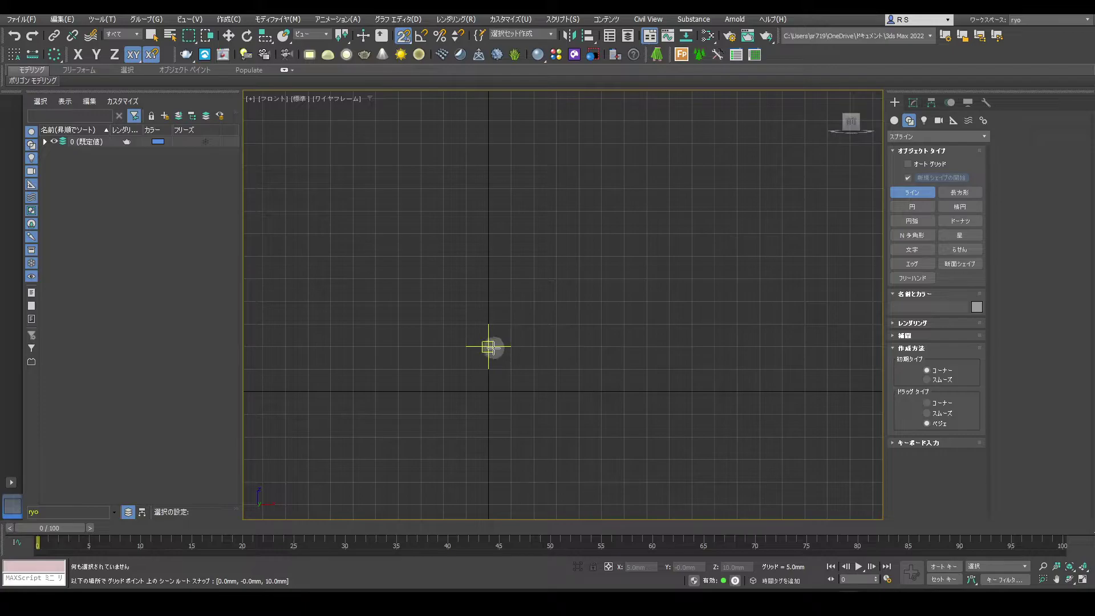
left_click(488, 346)
left_click(572, 346)
scroll(572, 346, "down", 2)
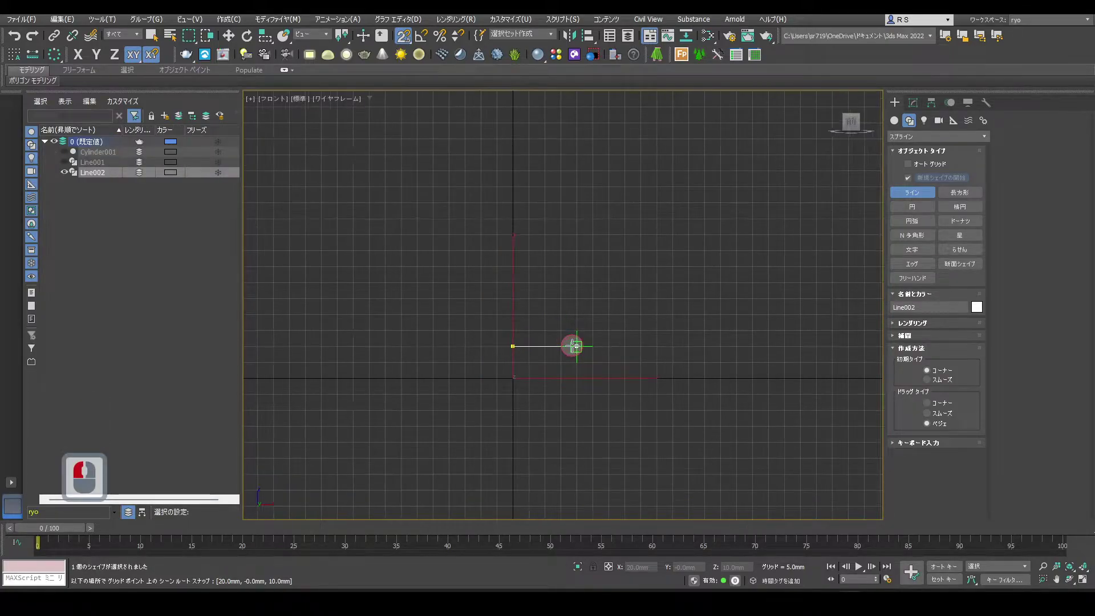
Continue the profile up the inner wall through an unsnapped curved point to X 30 mm, and add a 5 mm wide rim.
key("s")
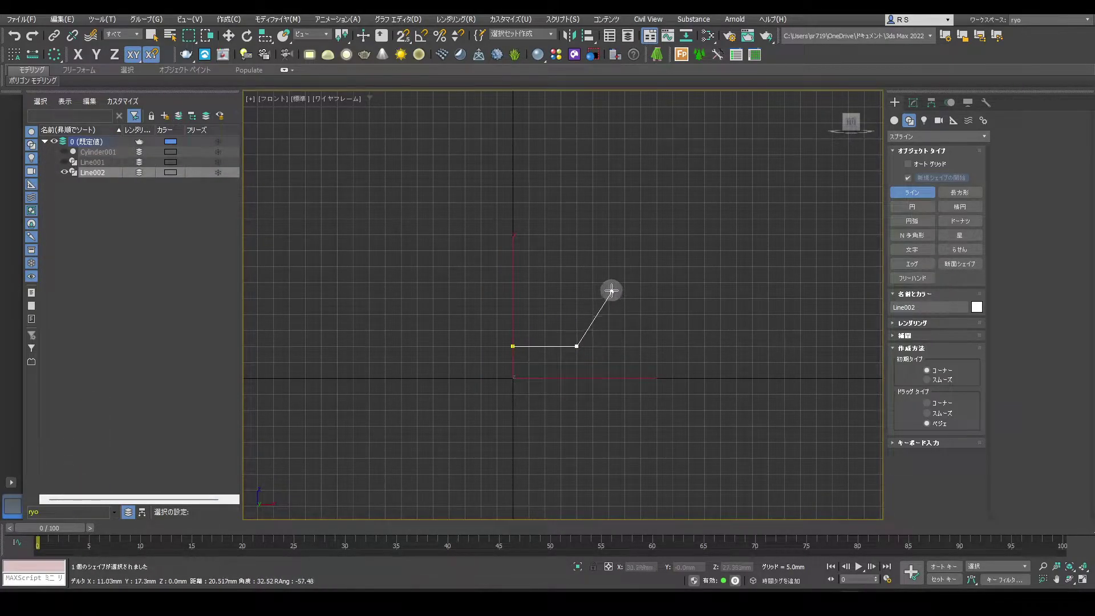
left_click_drag(609, 290, 615, 233)
key("s")
scroll(614, 211, "up", 2)
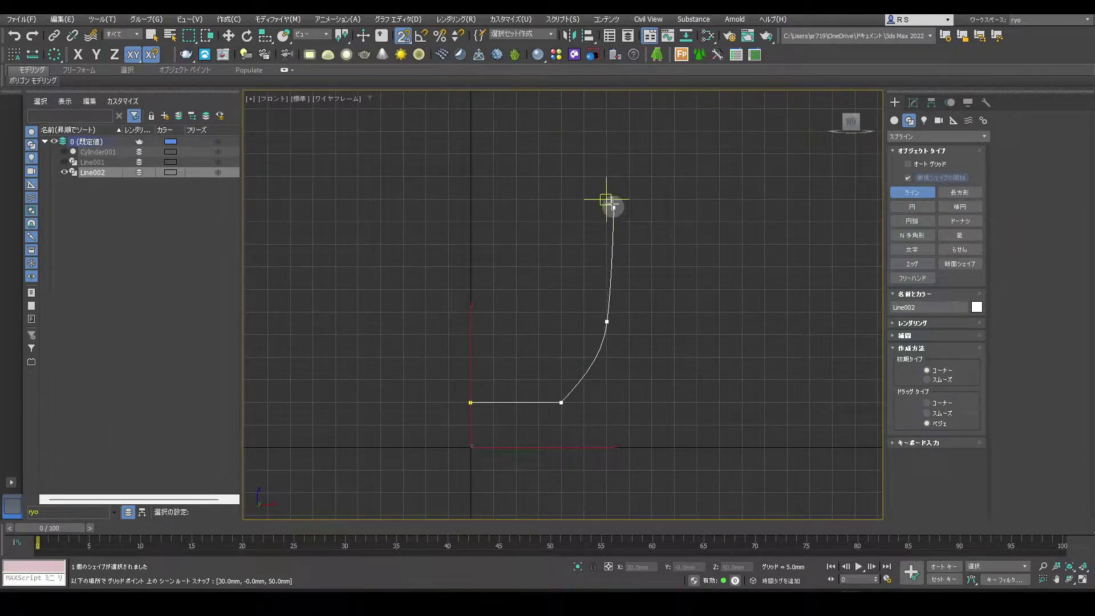
left_click_drag(607, 200, 628, 198)
left_click(628, 198)
Continue the profile down the outer wall through an unsnapped curved point to the base at (20, 0, 0) mm.
key("s")
left_click_drag(626, 322, 620, 363)
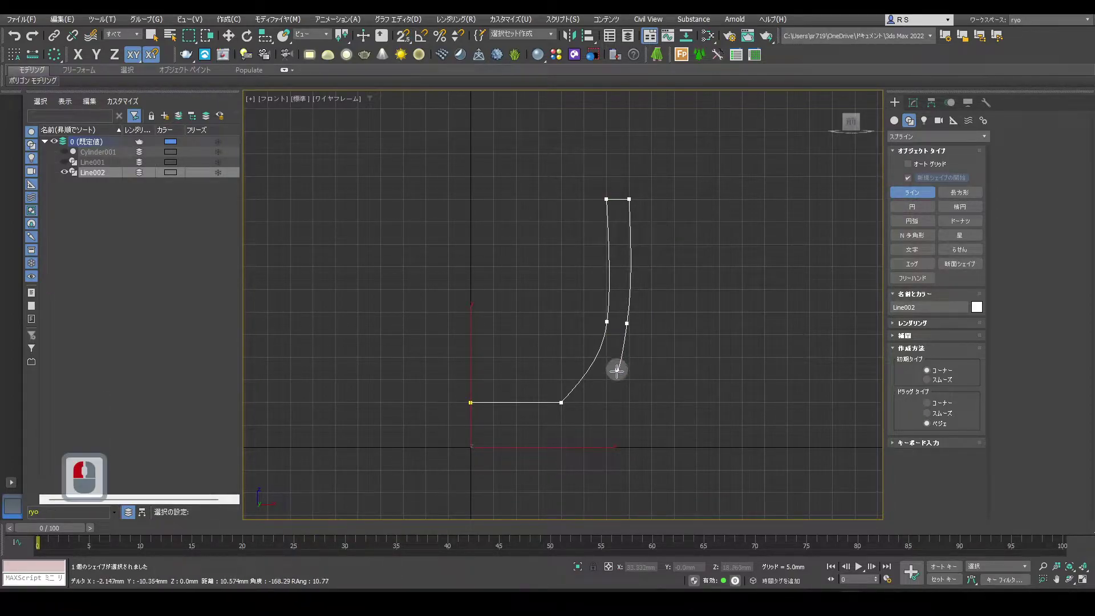
key("s")
left_click(561, 447)
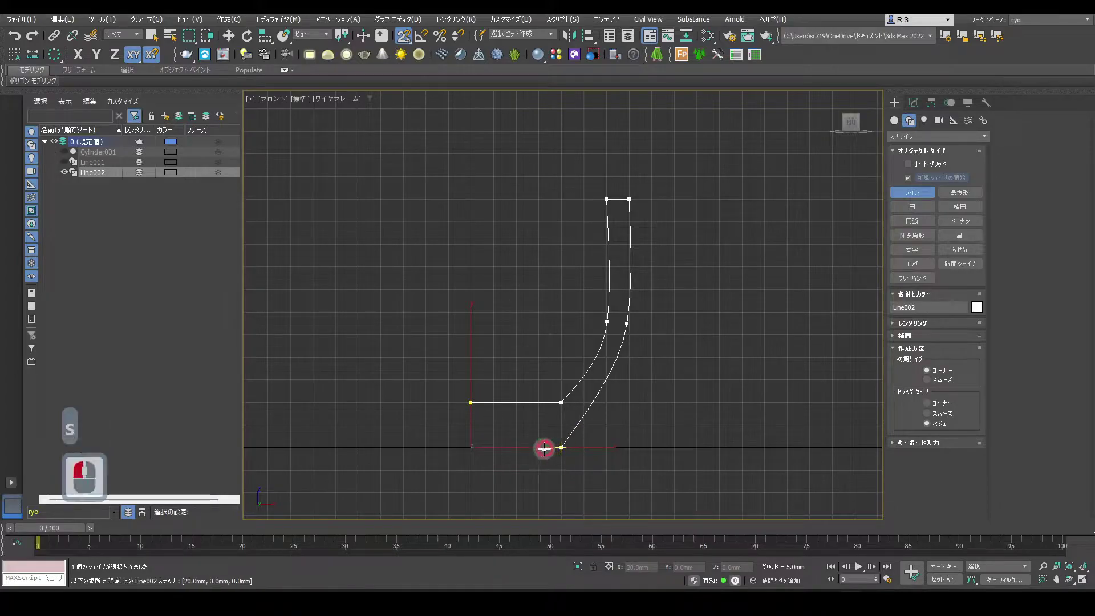
Finish the base with a foot recess through (15, 0, 0), (15, 0, 5) and (0, 0, 5) mm, close the spline, and turn off snapping and grid.
left_click(538, 447)
left_click(538, 425)
left_click(470, 424)
left_click(471, 403)
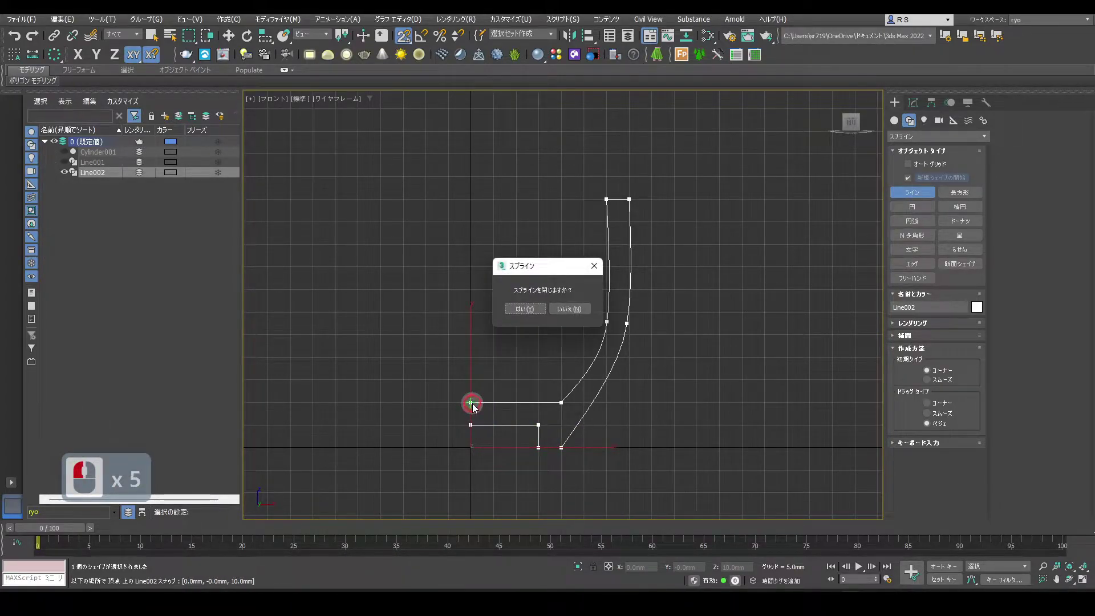
left_click(523, 308)
key("s")
key("g")
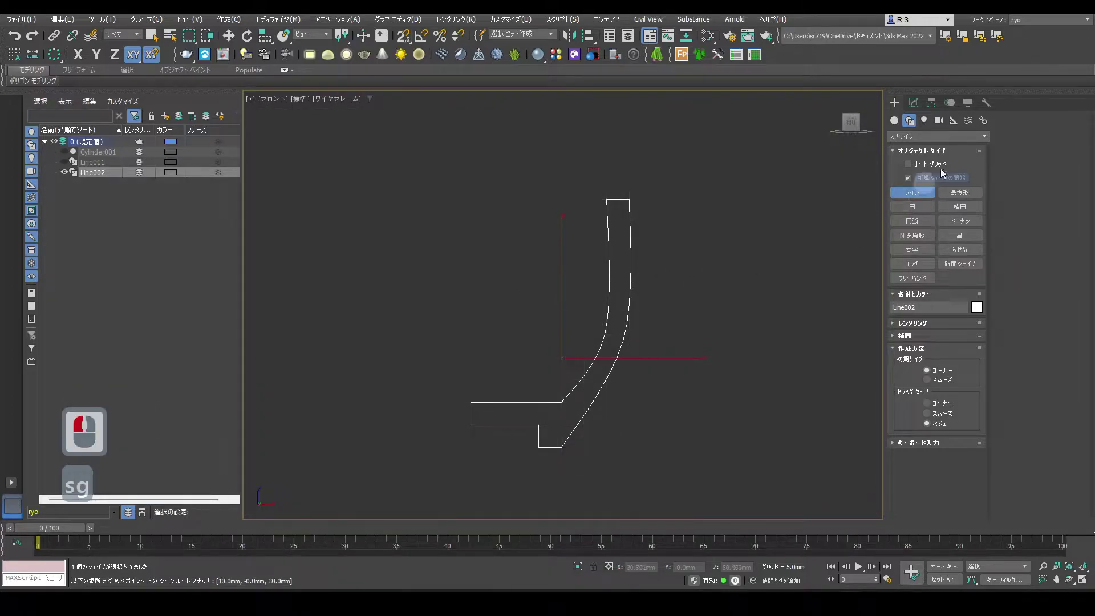
Move the two mid-wall vertices of the profile slightly inward and up, and nudge the inner one further to refine the wall curve.
left_click(913, 104)
left_click(1027, 135)
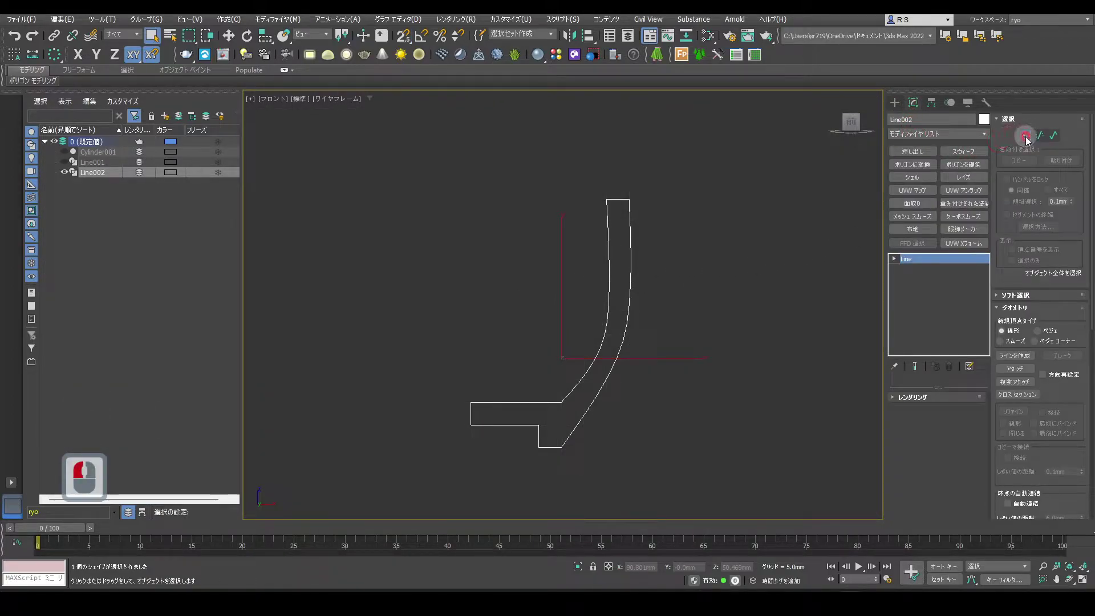
left_click_drag(686, 289, 587, 338)
key("w")
left_click_drag(675, 318, 672, 315)
left_click(604, 319)
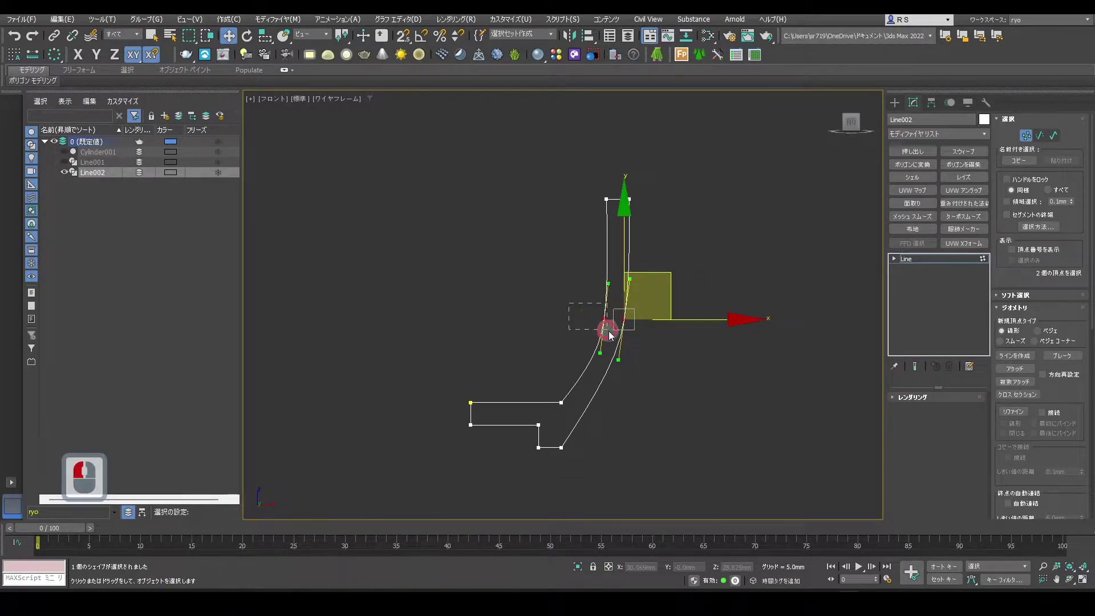
left_click_drag(610, 327, 608, 326)
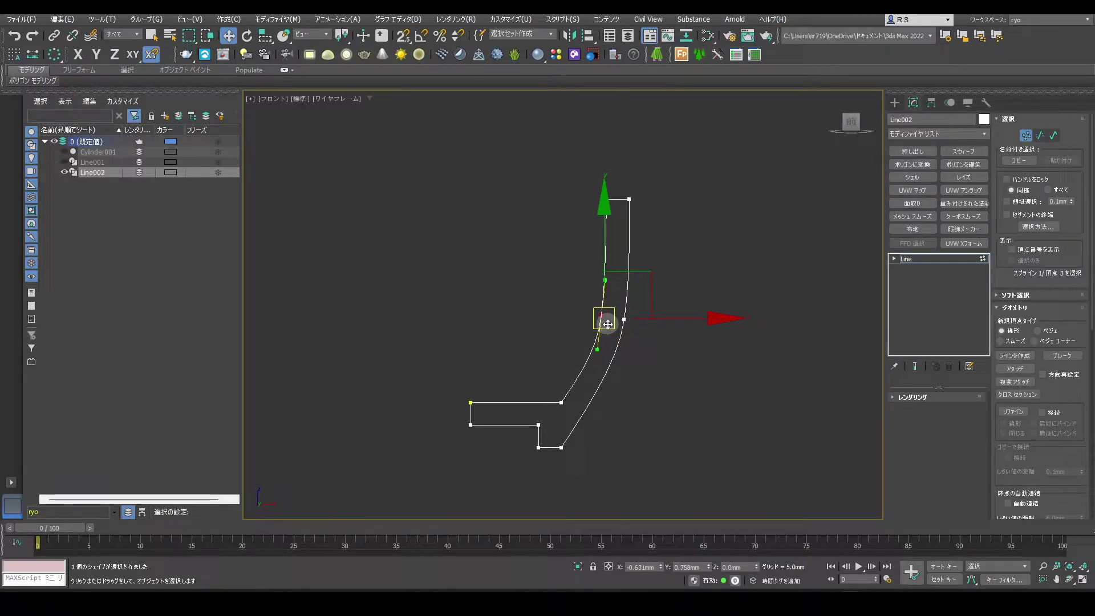
left_click(722, 270)
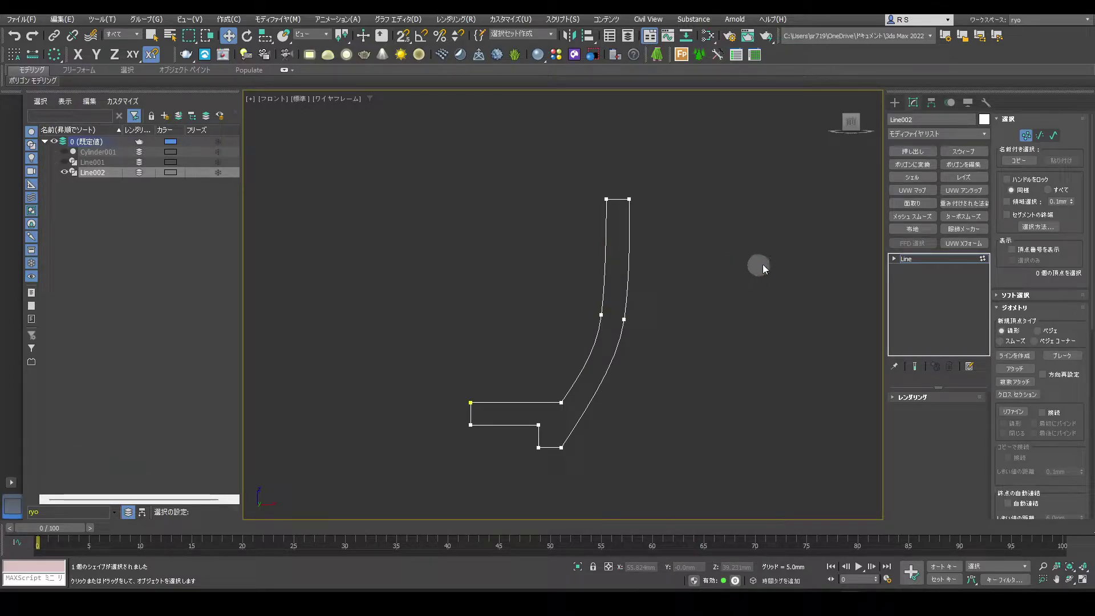
Lathe the profile spline through 360 degrees and align its axis to the minimum.
left_click(959, 272)
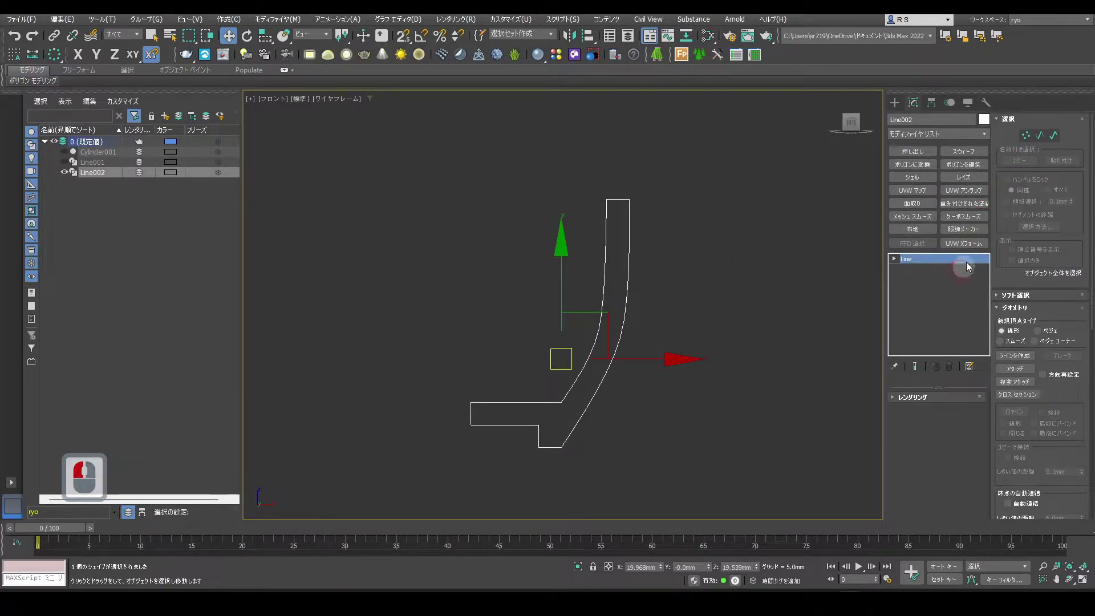
left_click(980, 179)
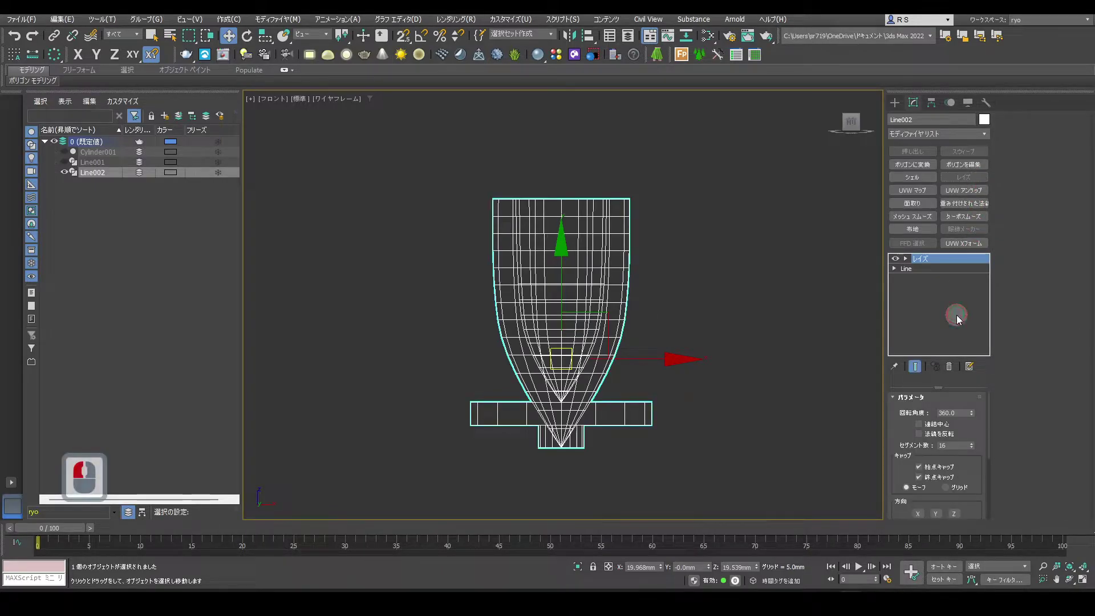
left_click_drag(978, 433, 971, 348)
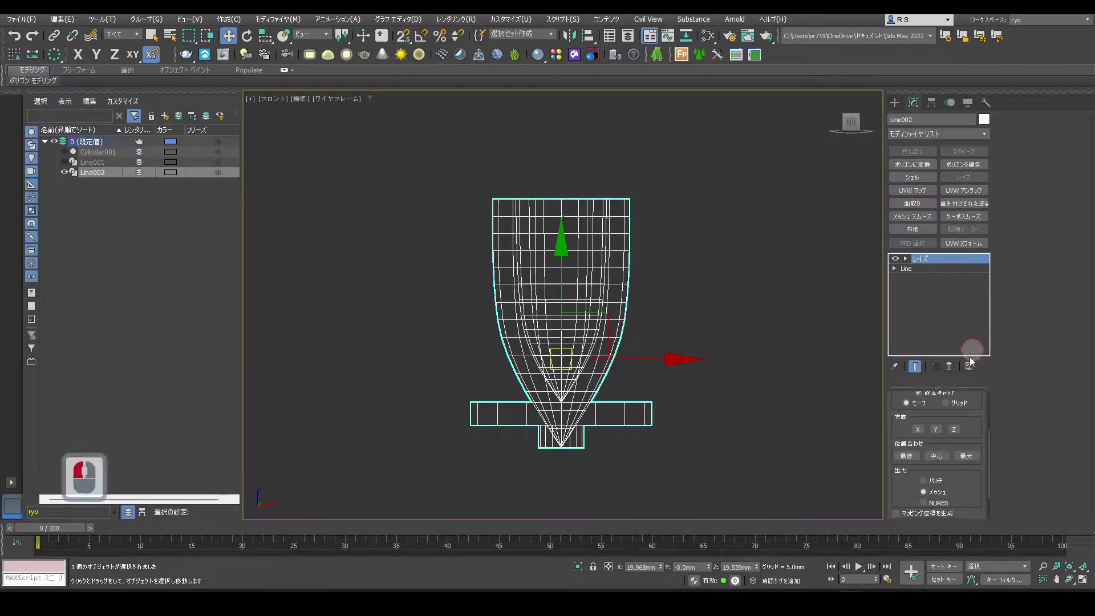
left_click(910, 457)
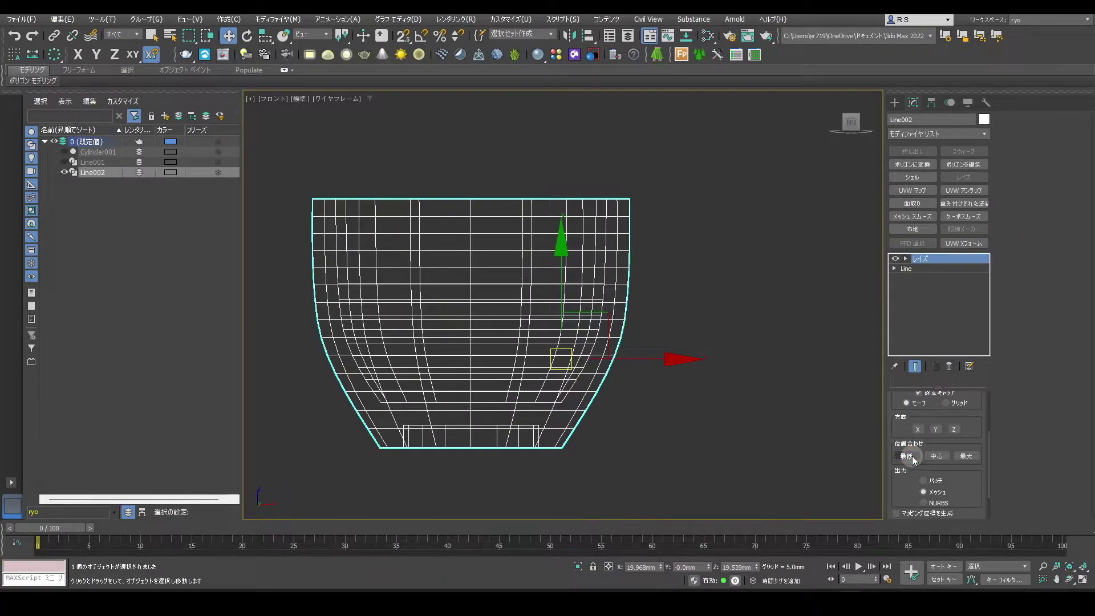
Show the cup in perspective with edged faces and enable Weld Core on the Lathe.
key("p")
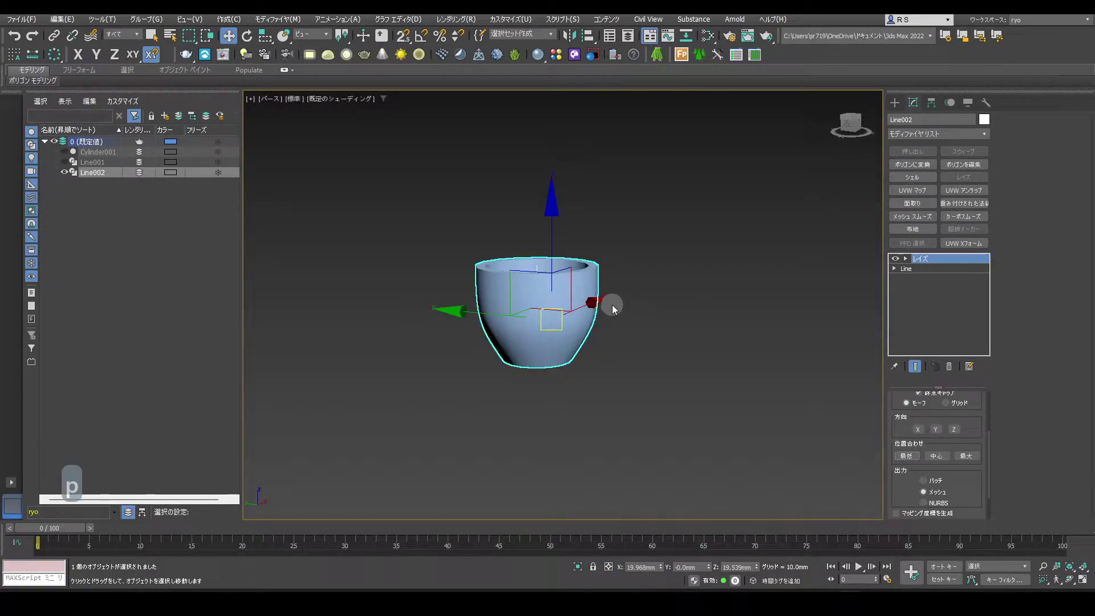
key("F4")
middle_click_drag(613, 299, 603, 318, "alt")
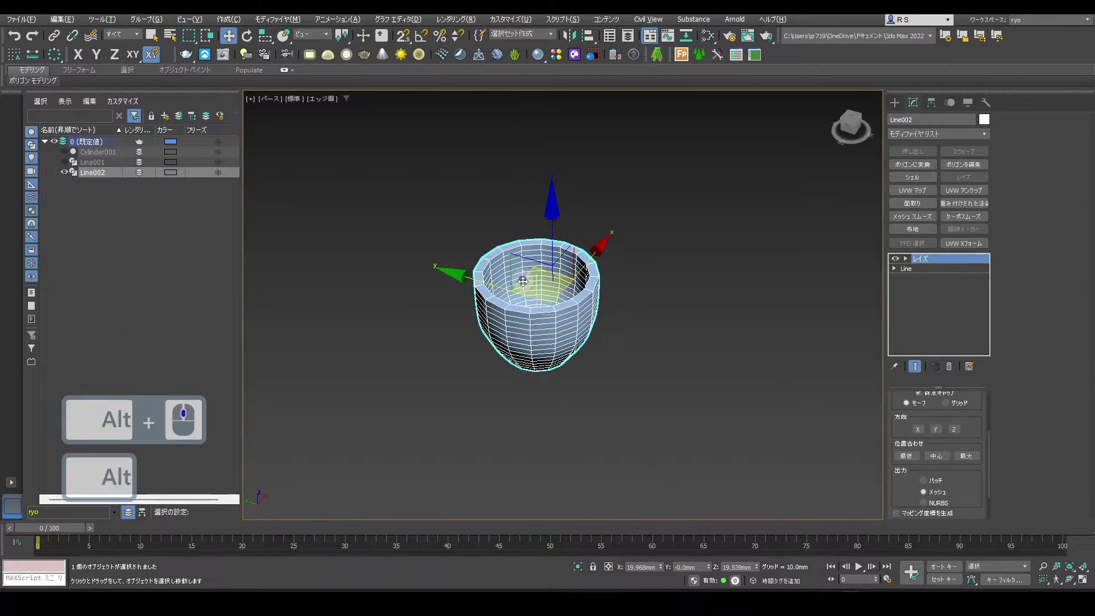
middle_click_drag(531, 281, 522, 299, "alt")
scroll(522, 298, "up", 5)
left_click_drag(970, 426, 970, 496)
left_click(943, 411)
middle_click_drag(751, 411, 755, 346, "alt")
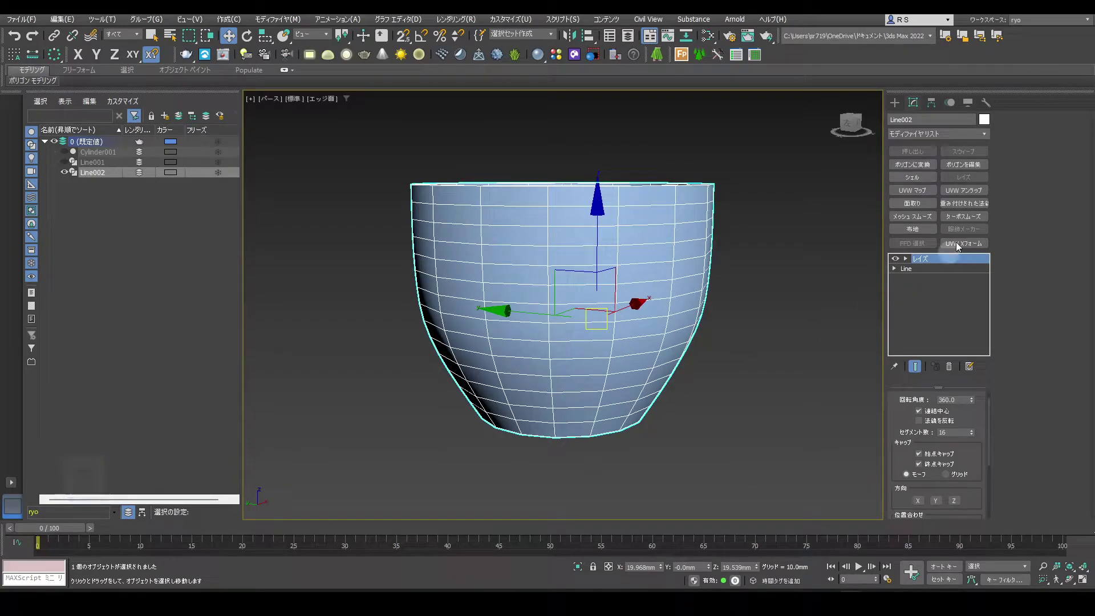
Add an Edit Poly modifier and, using the four-viewport layout, select one outer-wall polygon below the rim on the +X side.
left_click(976, 164)
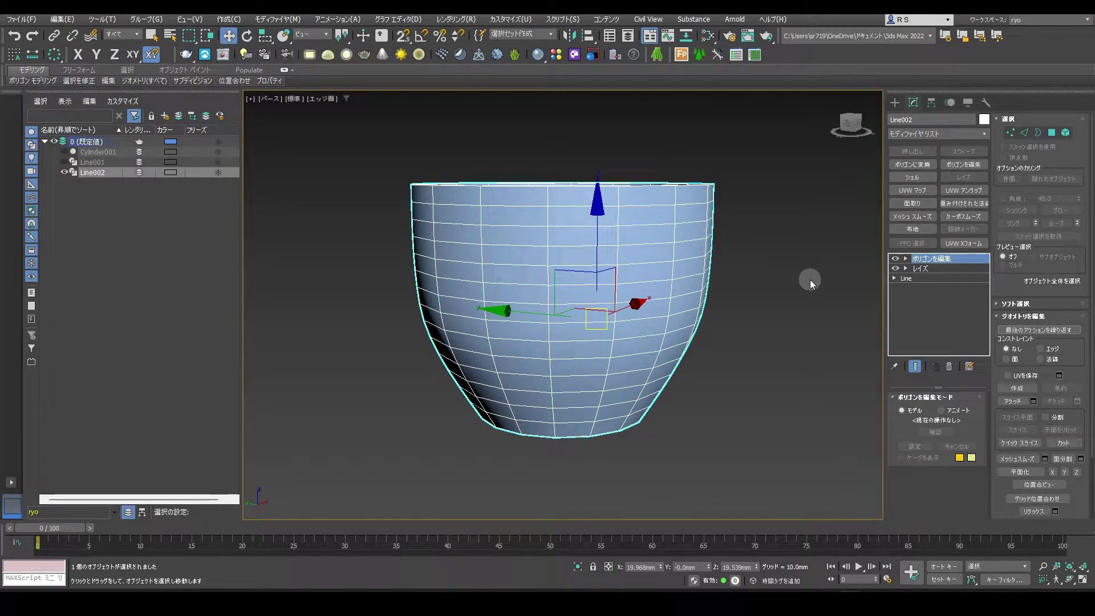
key("alt+w")
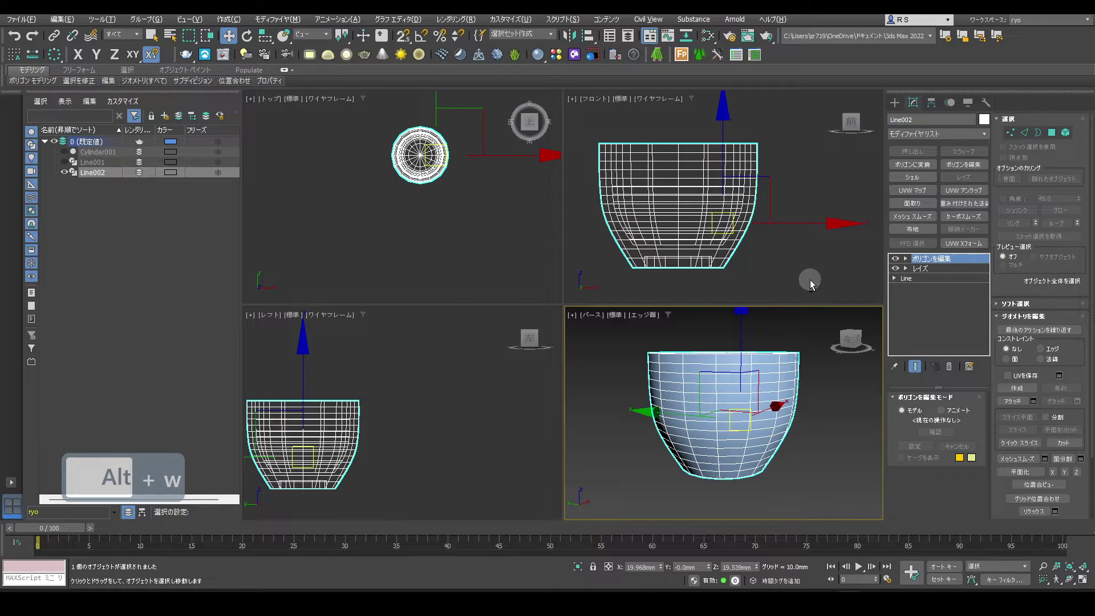
left_click(1050, 132)
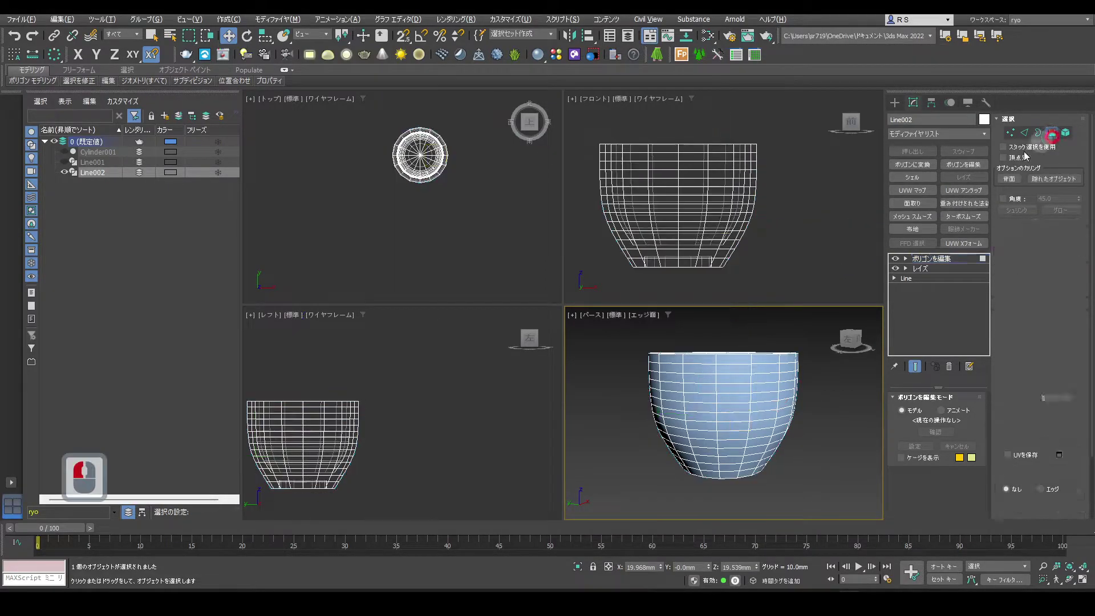
left_click(407, 231)
scroll(411, 228, "up", 10)
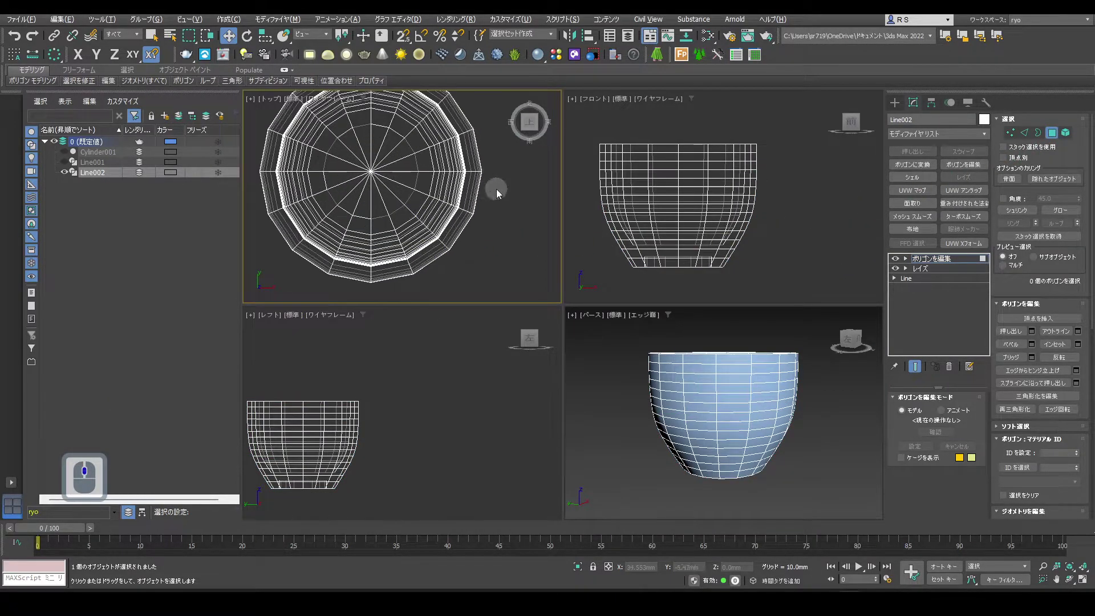
left_click_drag(496, 189, 446, 194)
middle_click_drag(769, 447, 750, 375, "alt")
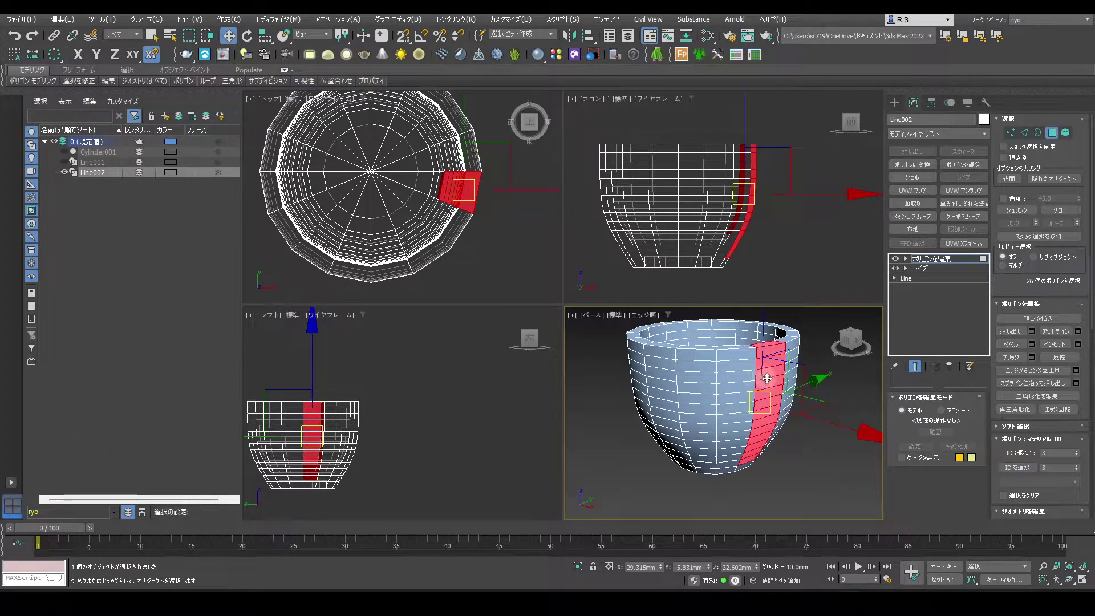
left_click(767, 382)
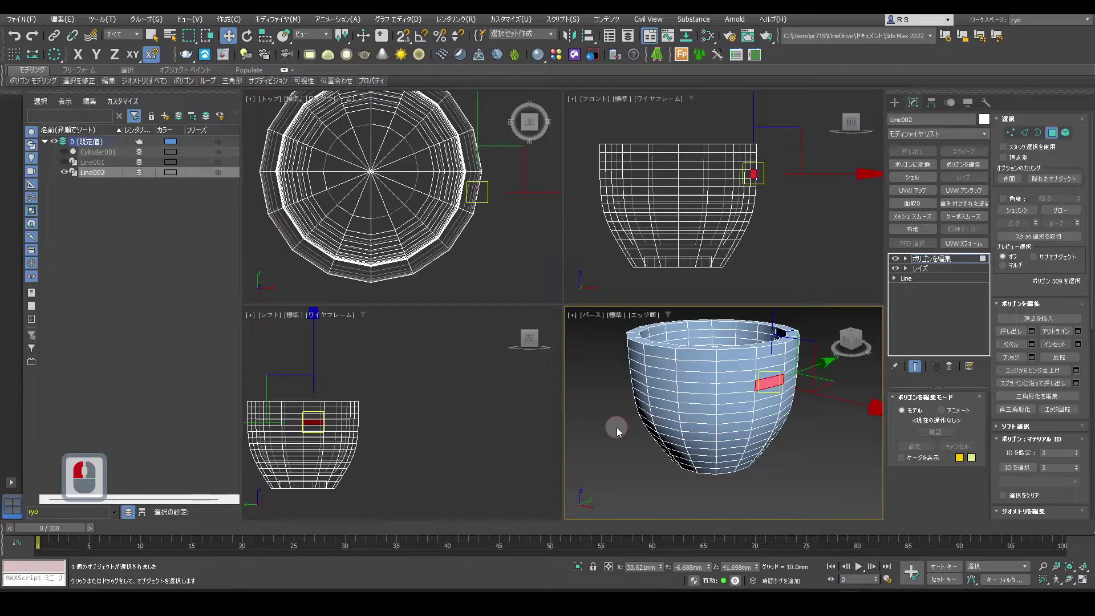
right_click(779, 204)
middle_click_drag(767, 169, 772, 176)
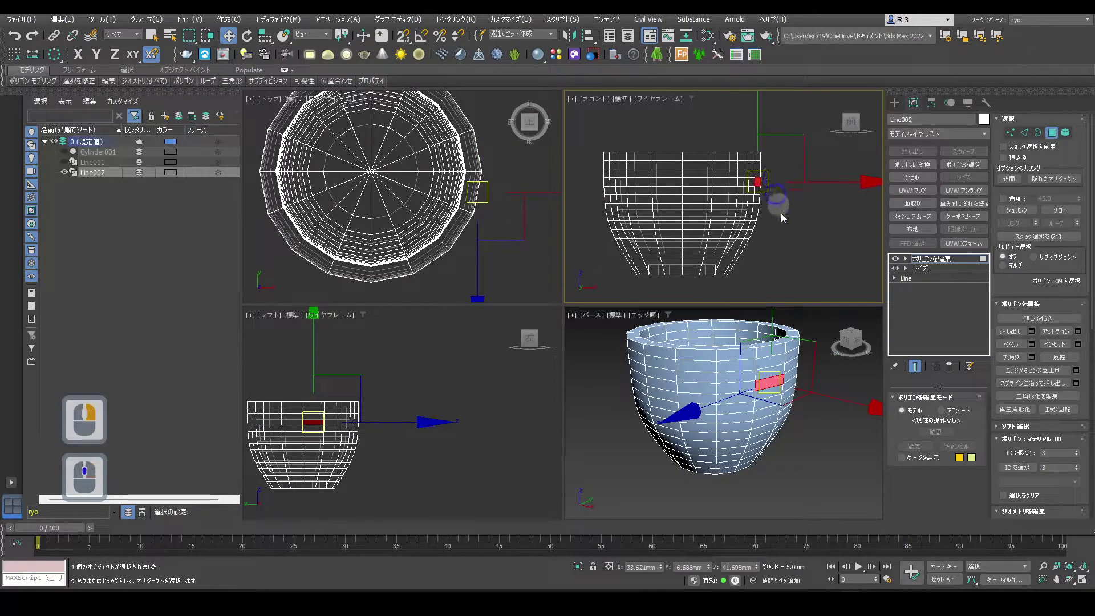
Try to extrude the selected outer-wall polygon by about 12.5 mm along its normal.
left_click(1031, 331)
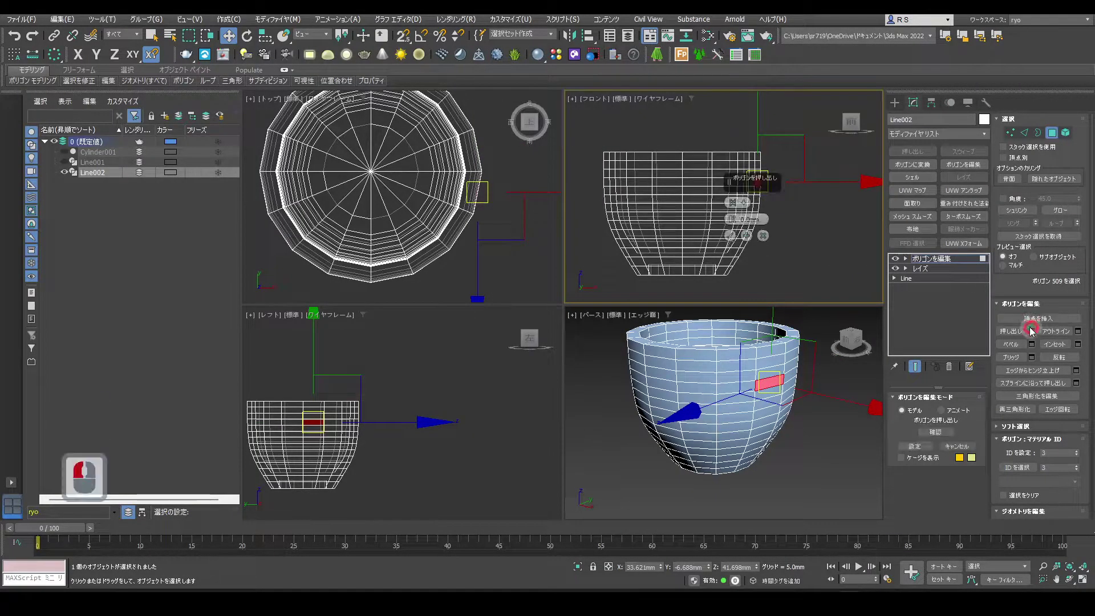
left_click_drag(825, 197, 832, 199)
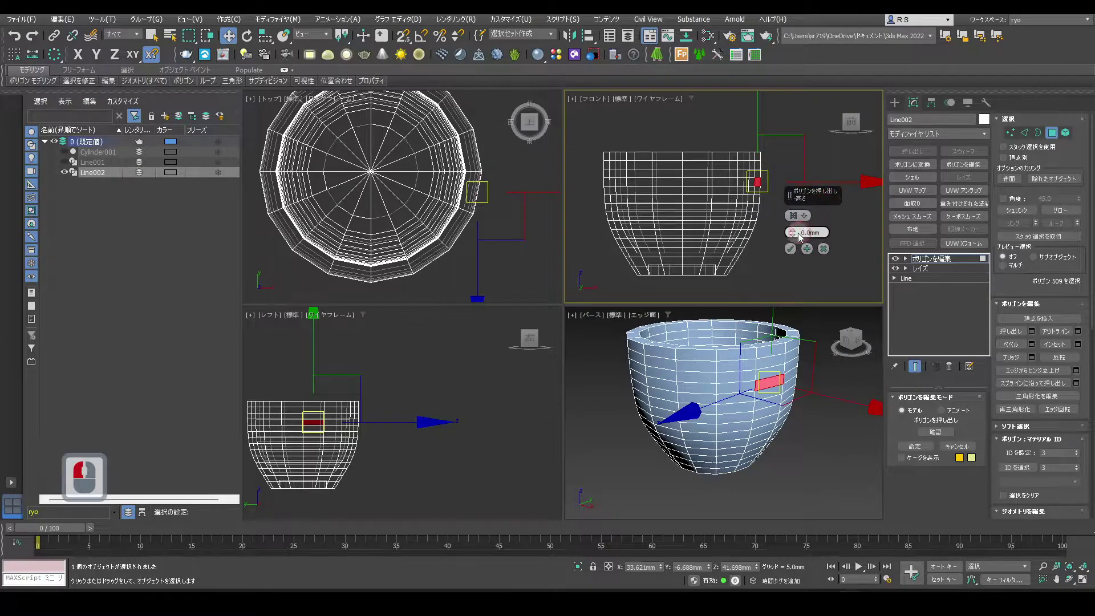
left_click_drag(792, 234, 797, 205)
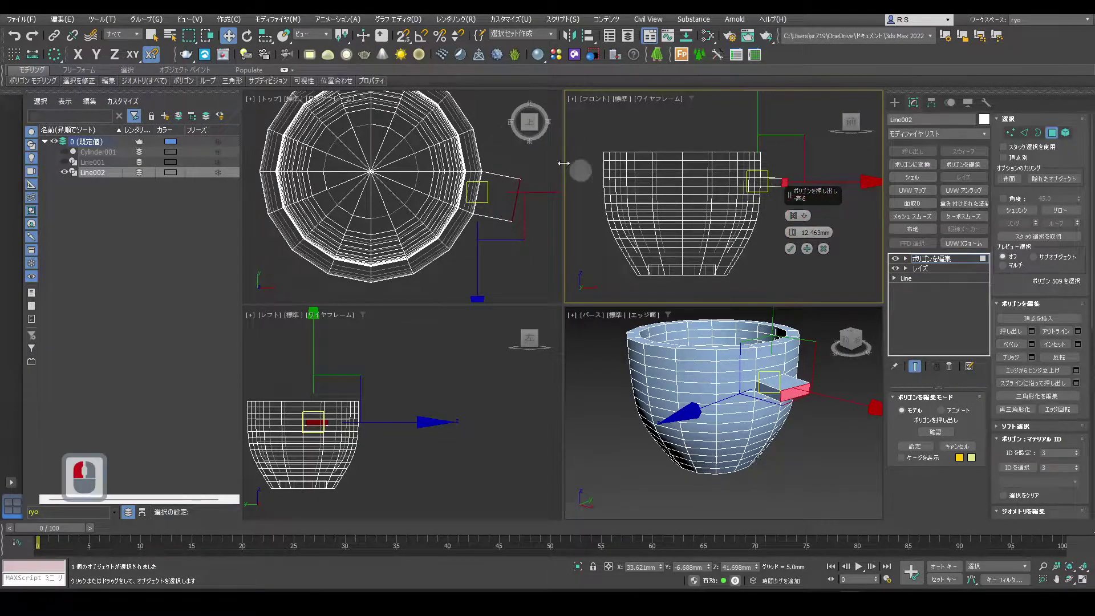
scroll(524, 152, "up", 2)
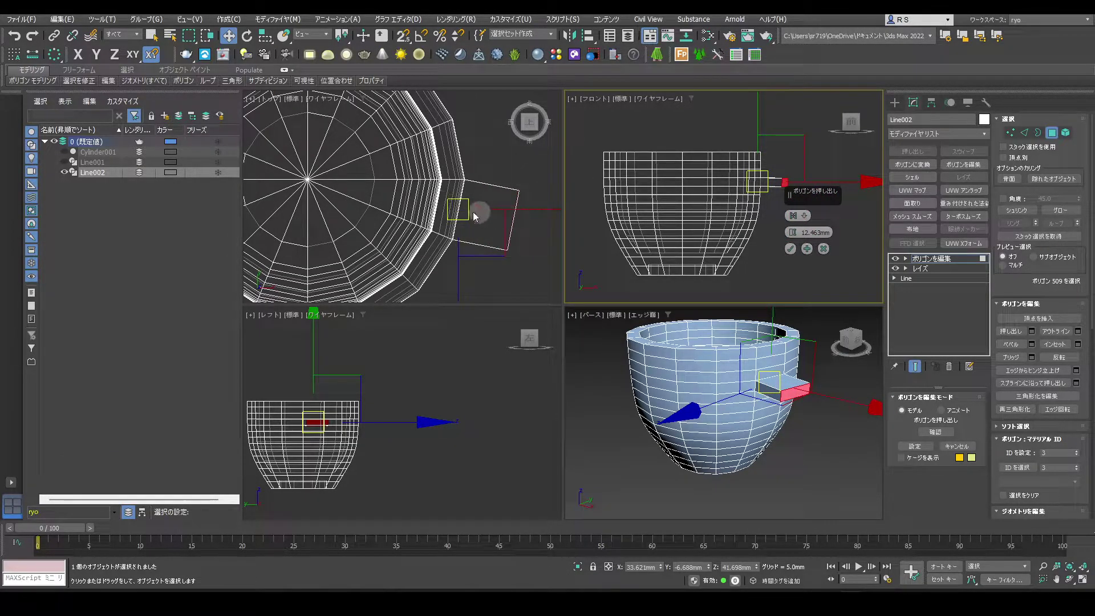
left_click(823, 249)
Try to pull a two-segment handle out of the selected polygon in the front view, and undo both extrusions.
middle_click_drag(825, 248, 795, 269)
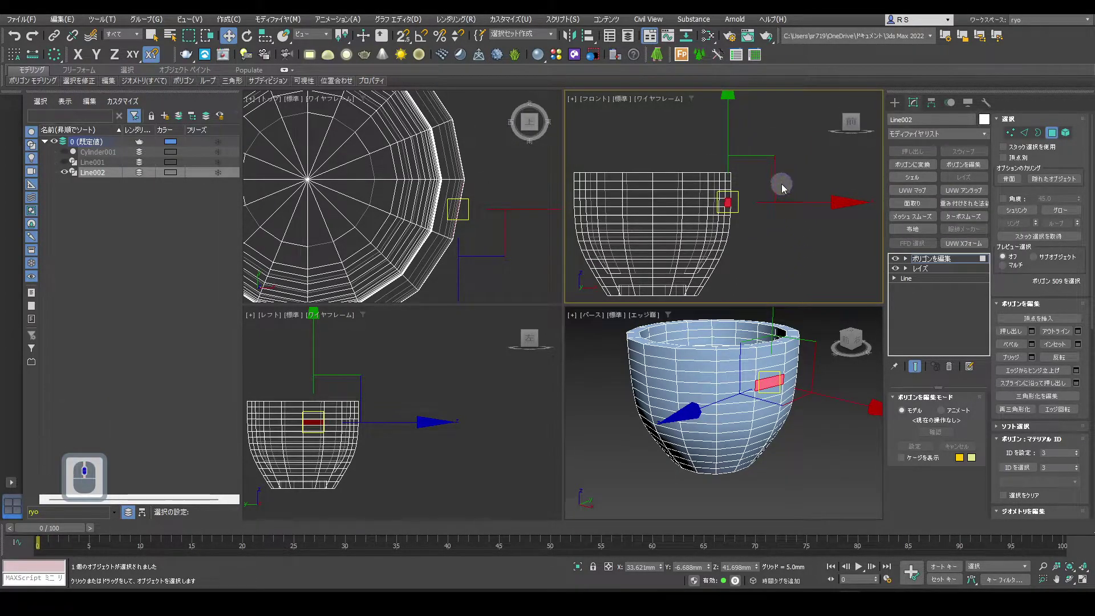
left_click_drag(775, 182, 822, 200, "shift")
middle_click_drag(522, 234, 467, 235)
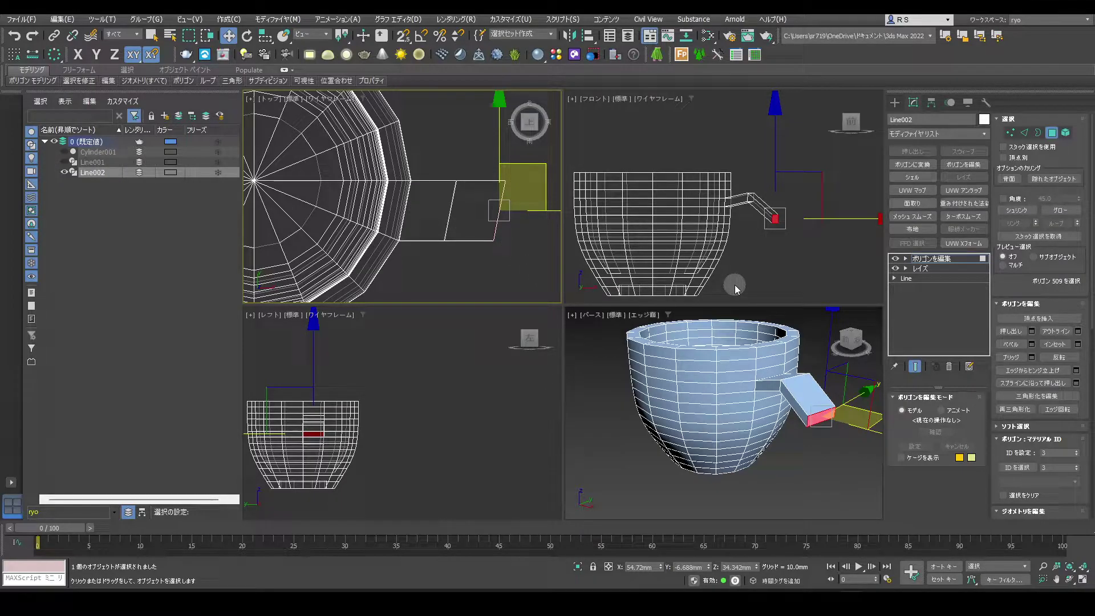
key("ctrl+z")
key("ctrl+z")
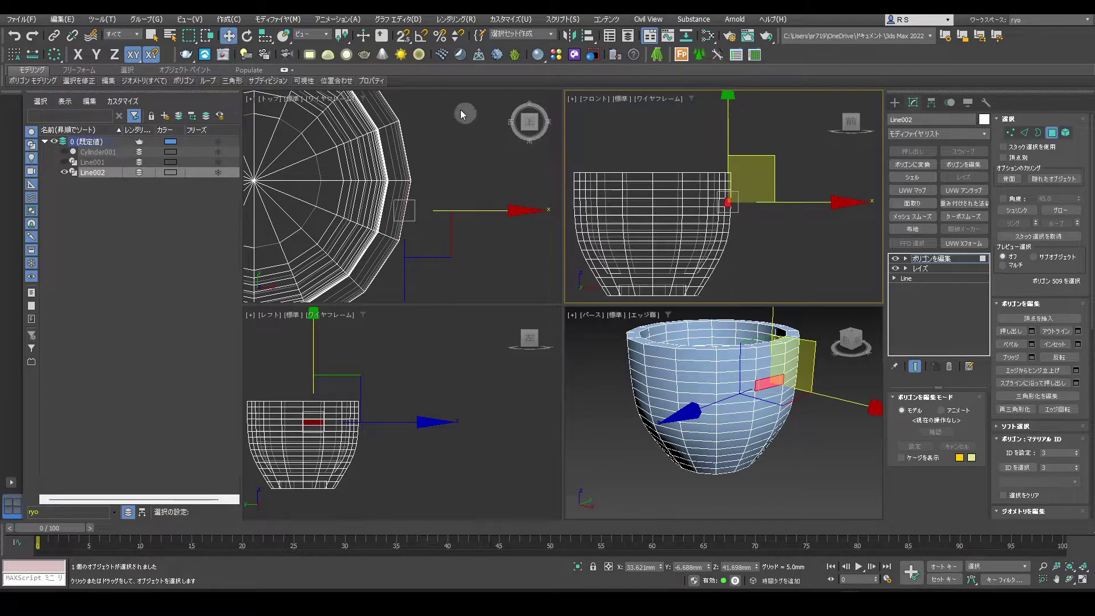
Switch the reference coordinate system to Local, try the two-segment handle extrusion along the polygon's own axes, and undo it.
left_click(312, 35)
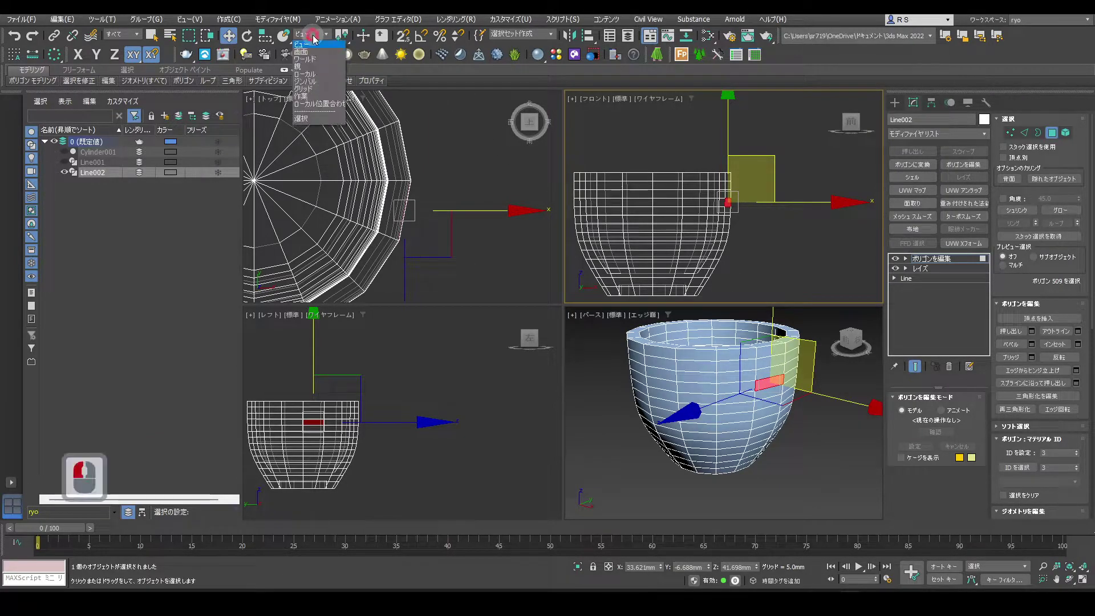
left_click(326, 75)
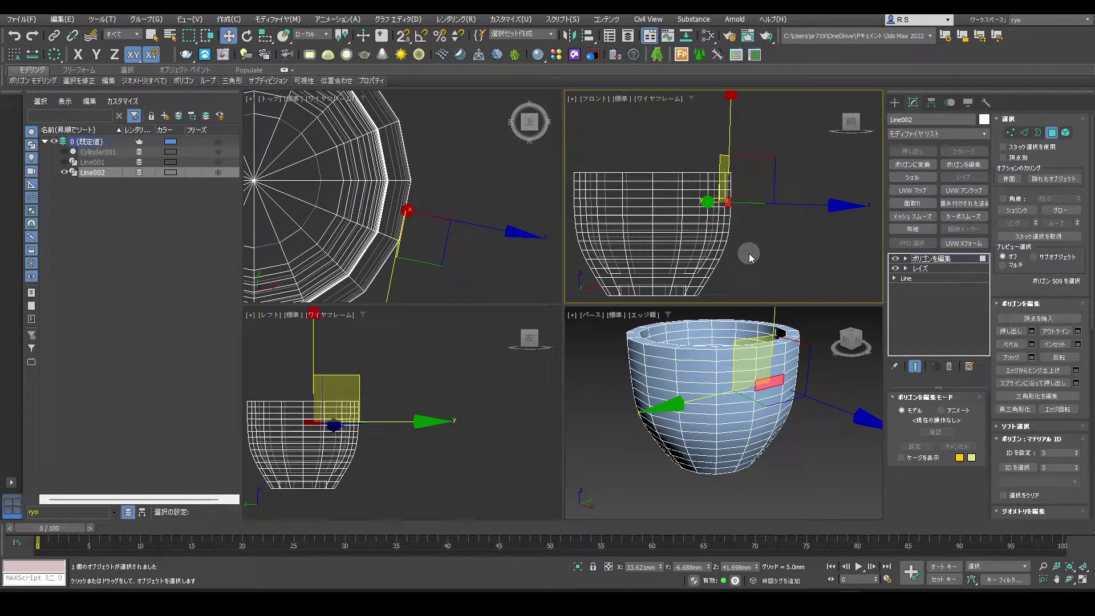
left_click_drag(773, 186, 811, 200, "shift")
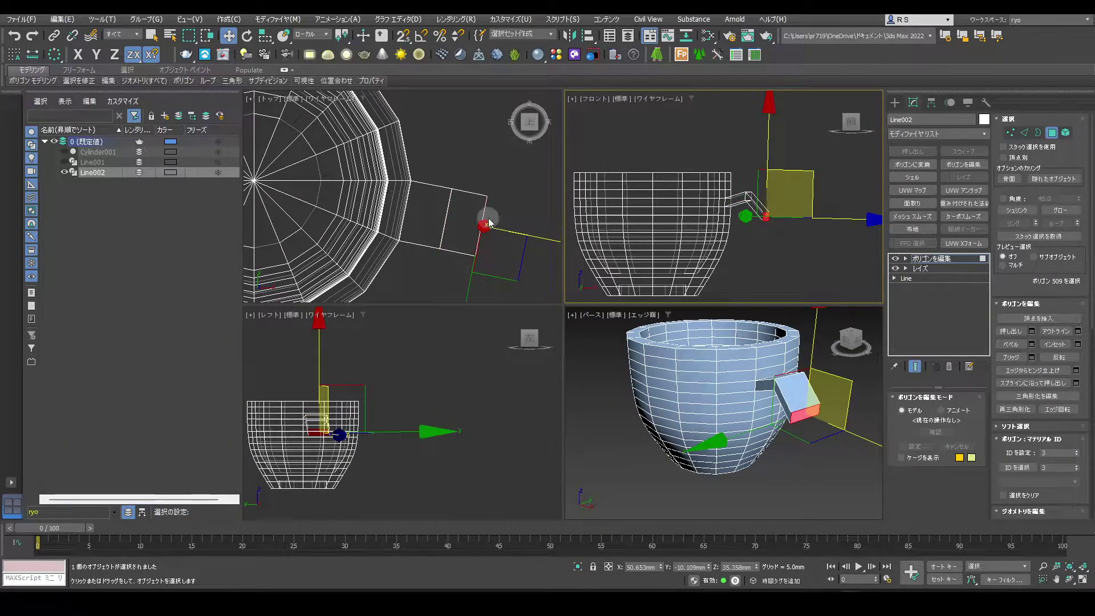
scroll(521, 172, "down", 2)
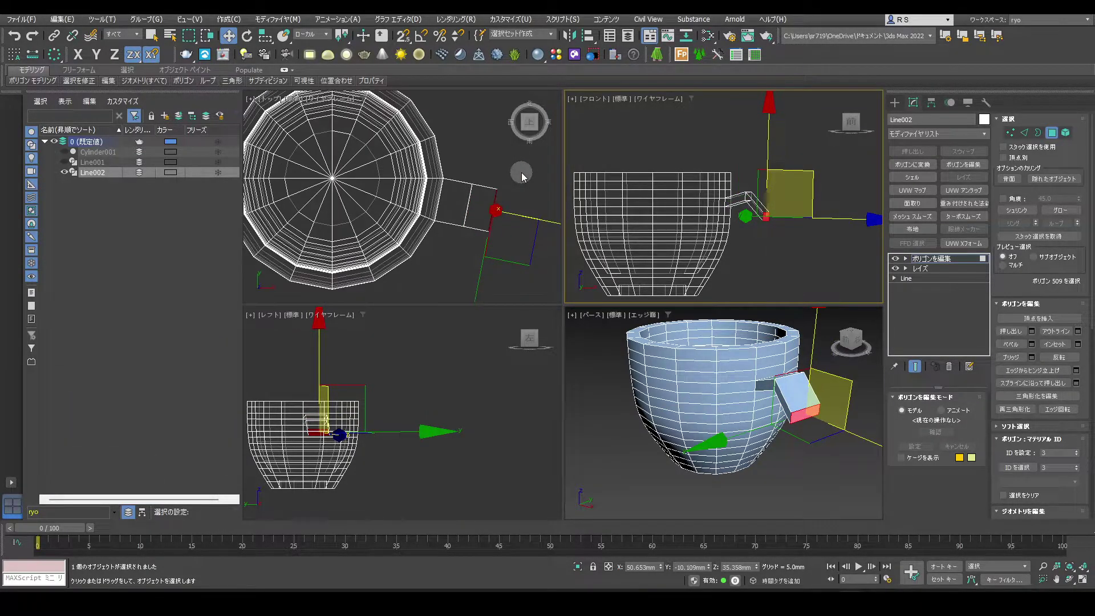
key("ctrl+z")
key("ctrl+z")
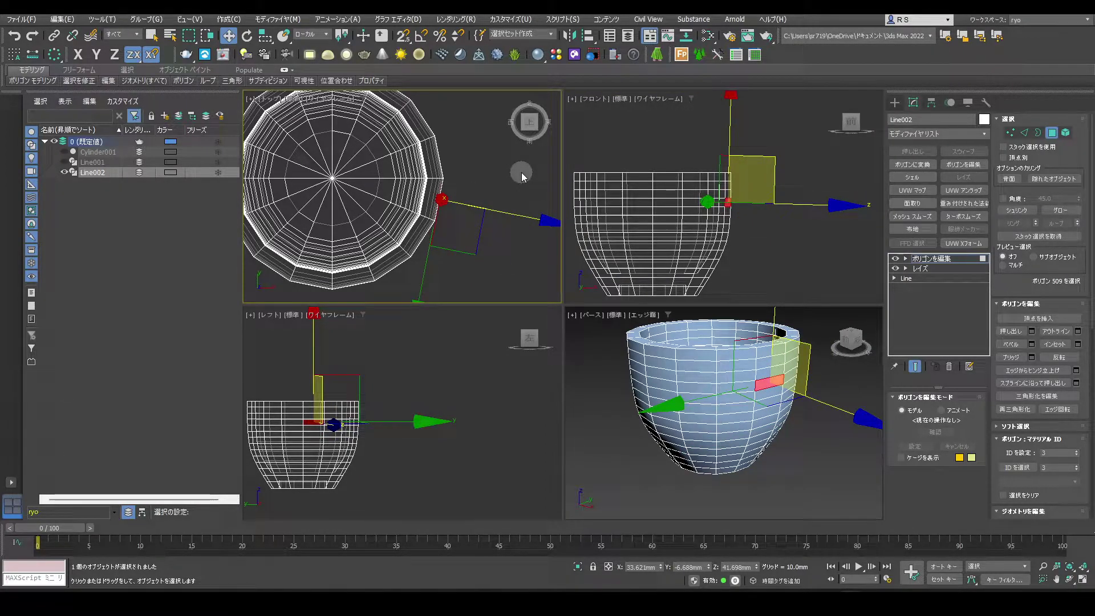
Set the Lathe modifier's segment count to 18 beneath the Edit Poly modifier.
left_click(931, 268)
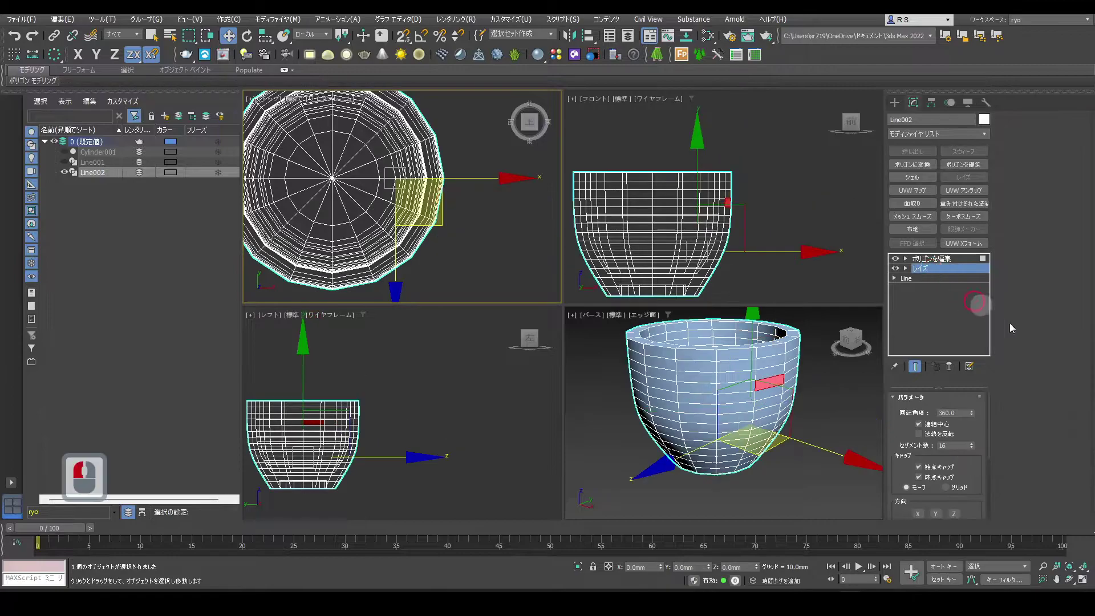
left_click(973, 443)
left_click(973, 444)
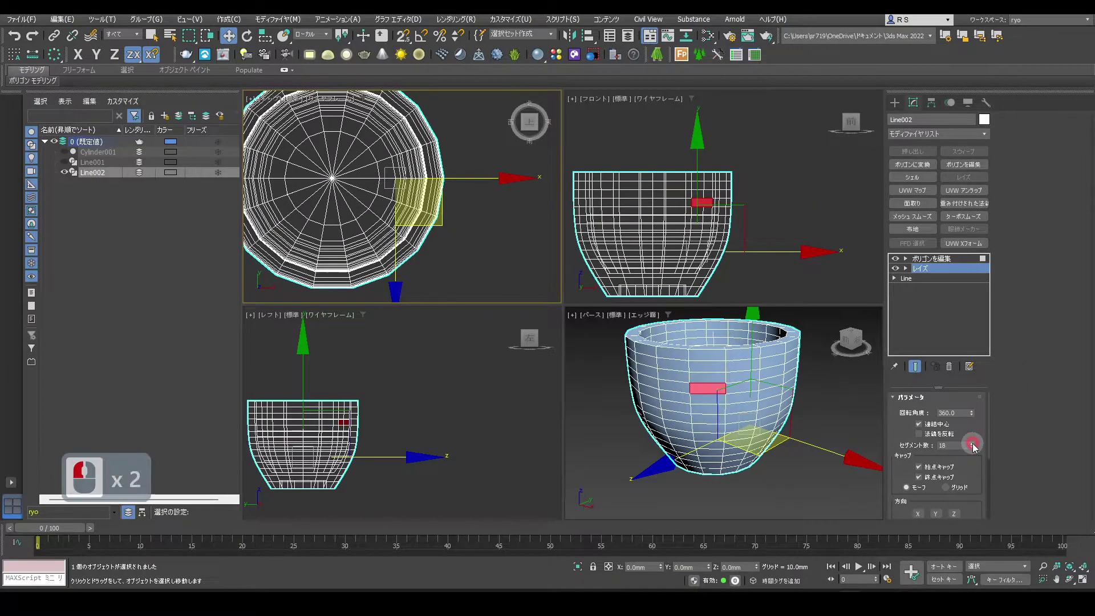
Set the reference coordinate system back to View and select the single front-facing outer-wall polygon just below the rim.
left_click(313, 34)
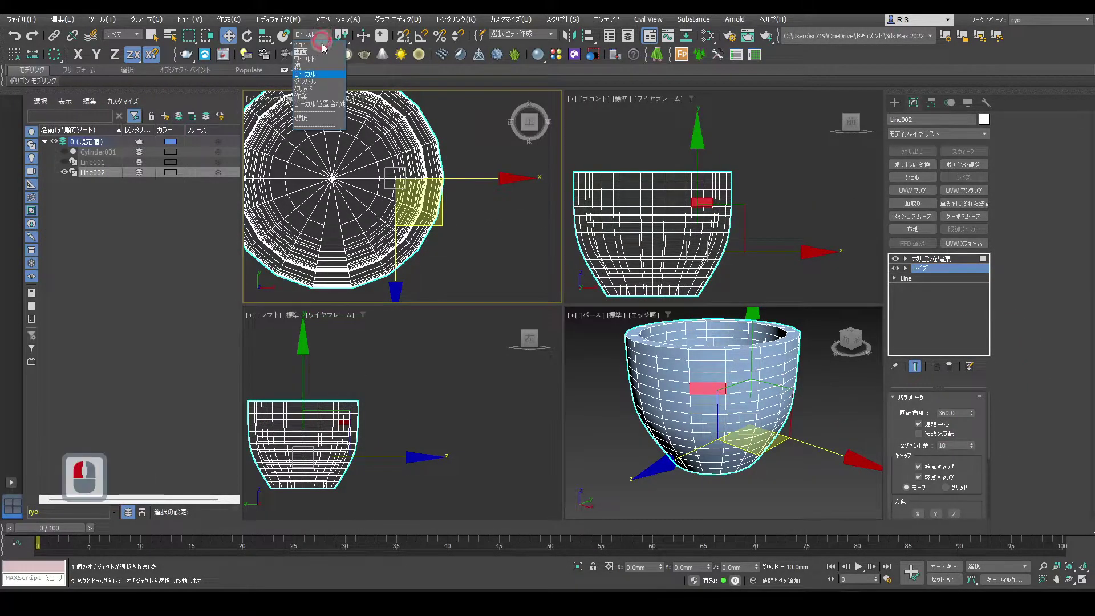
left_click(323, 47)
middle_click_drag(467, 212, 506, 172)
left_click_drag(368, 276, 377, 217)
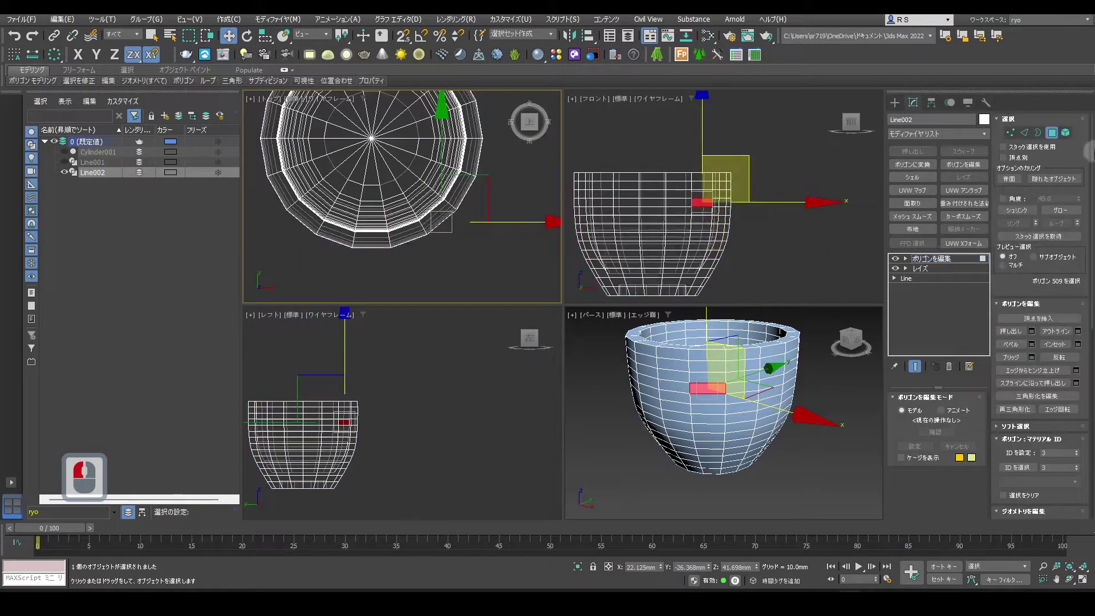
left_click_drag(376, 269, 378, 222)
middle_click_drag(673, 375, 758, 356, "alt")
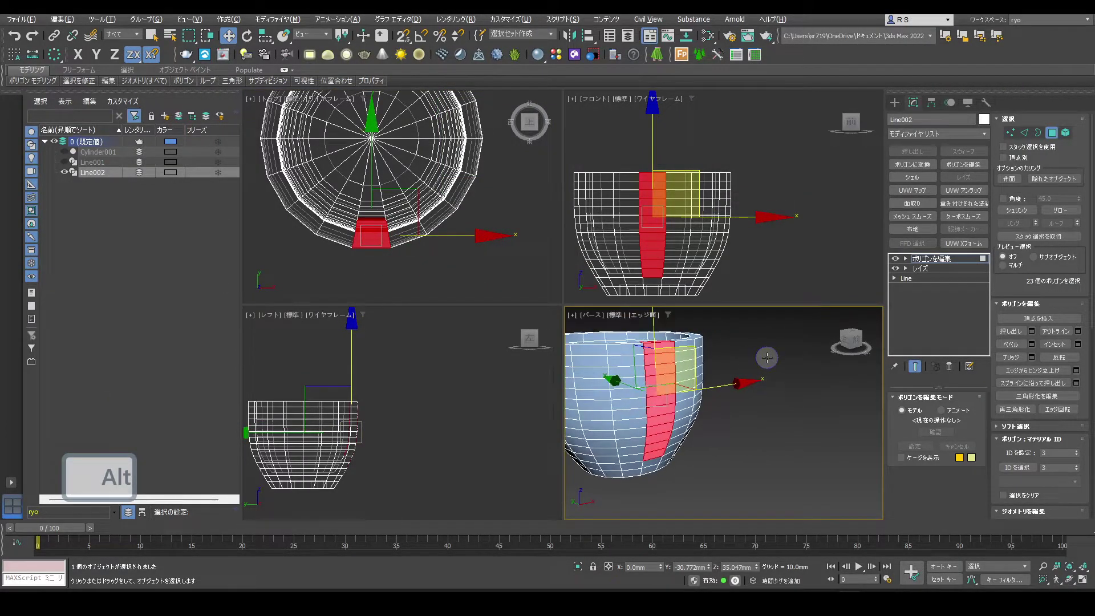
left_click(657, 379)
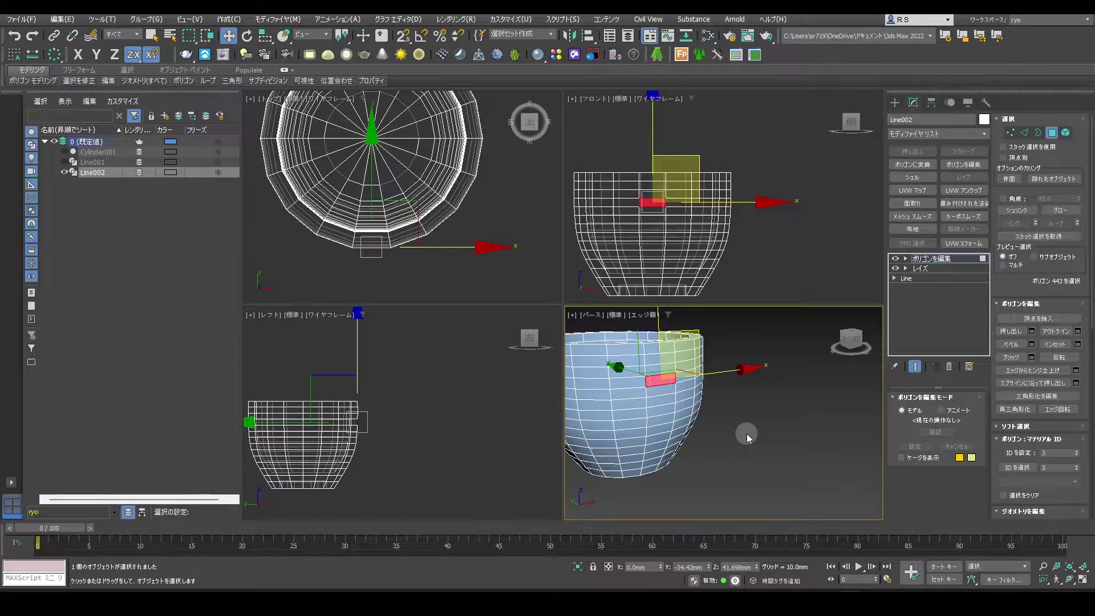
In the left view, extrude the selected polygon outward and down in four segments, rotating its end to form the handle's curve.
key("alt+w")
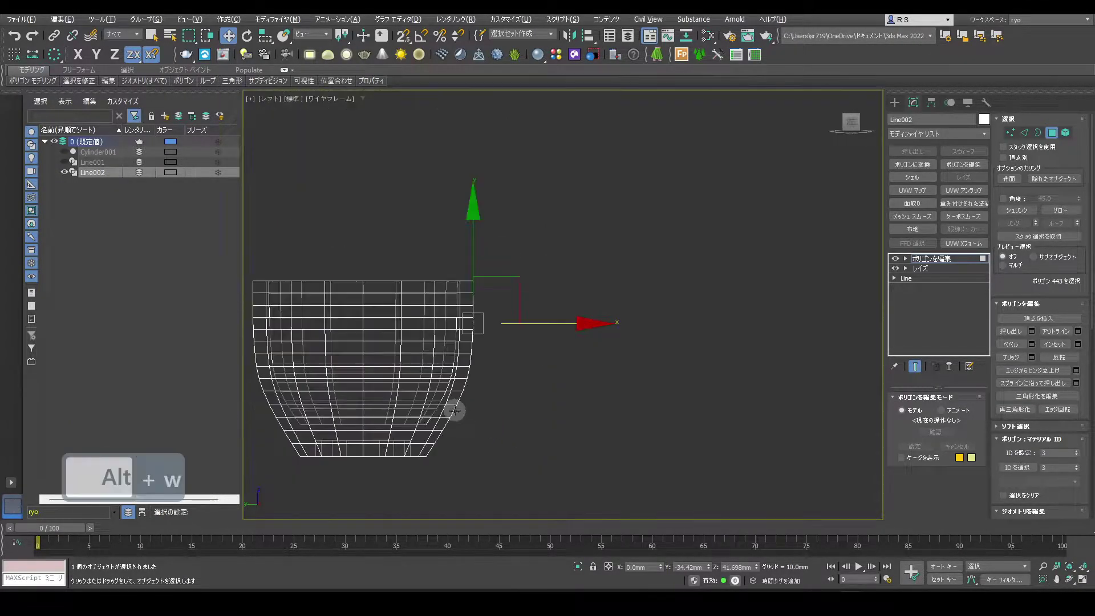
middle_click_drag(472, 373, 562, 357)
scroll(592, 351, "up", 3)
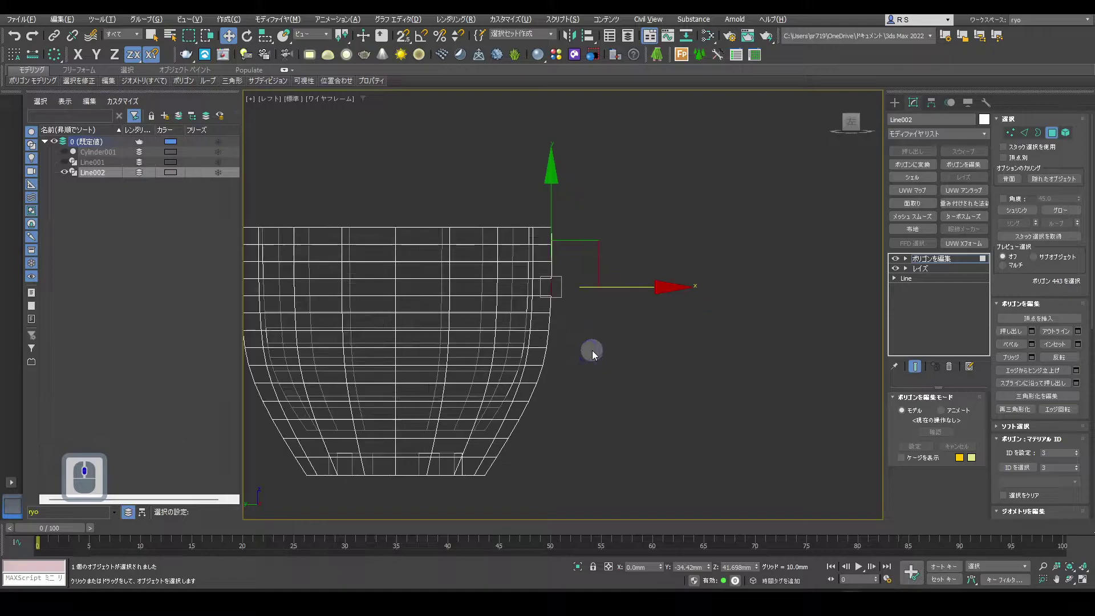
left_click_drag(599, 265, 660, 273, "shift")
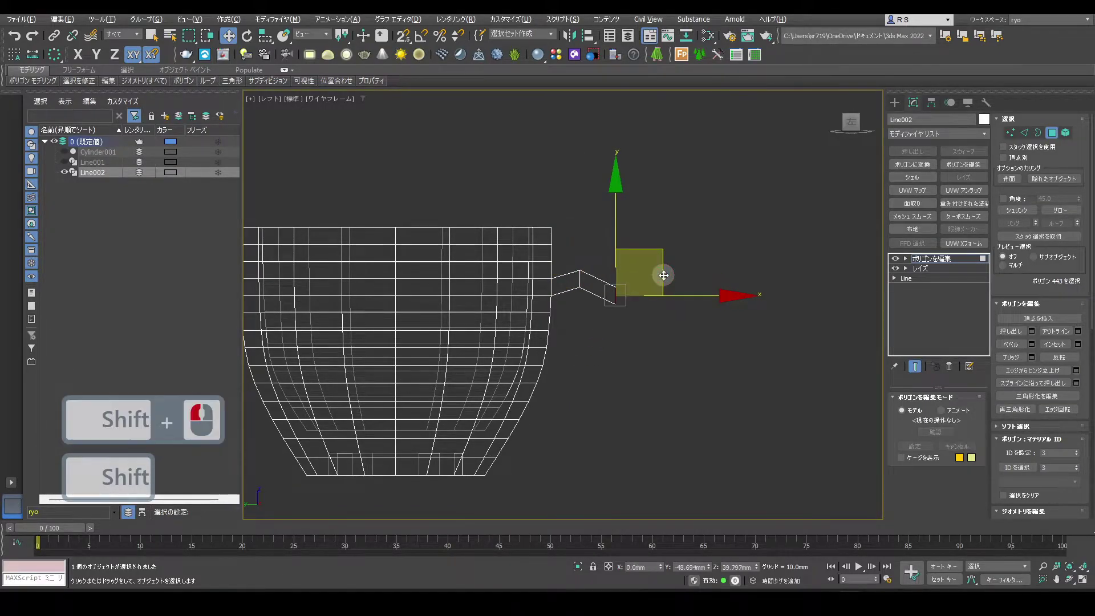
key("e")
left_click_drag(695, 230, 635, 380)
key("w")
key("e")
key("w")
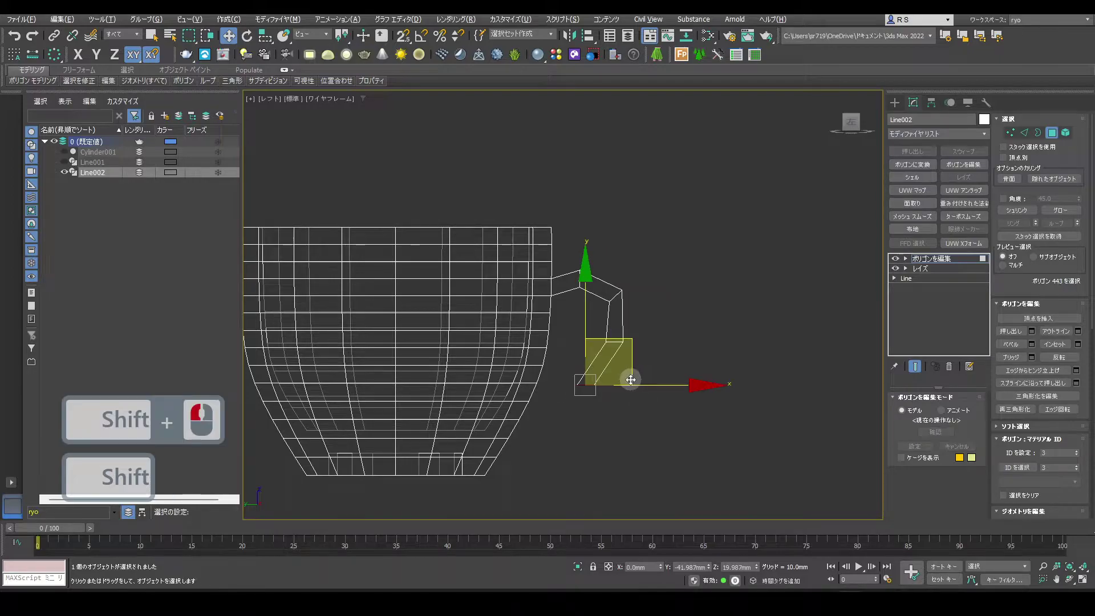
Rotate the handle's end polygon, extrude one more segment toward the lower wall, and rotate that end to face the cup.
key("e")
left_click_drag(679, 343, 668, 402)
key("w")
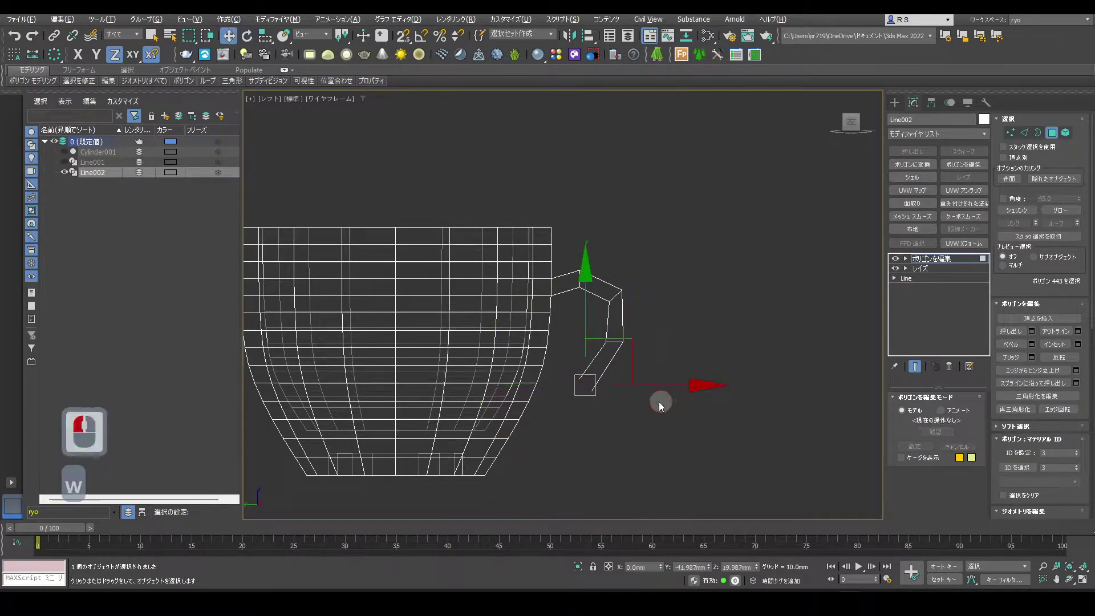
scroll(538, 407, "up", 3)
left_click_drag(650, 362, 601, 397, "shift")
key("e")
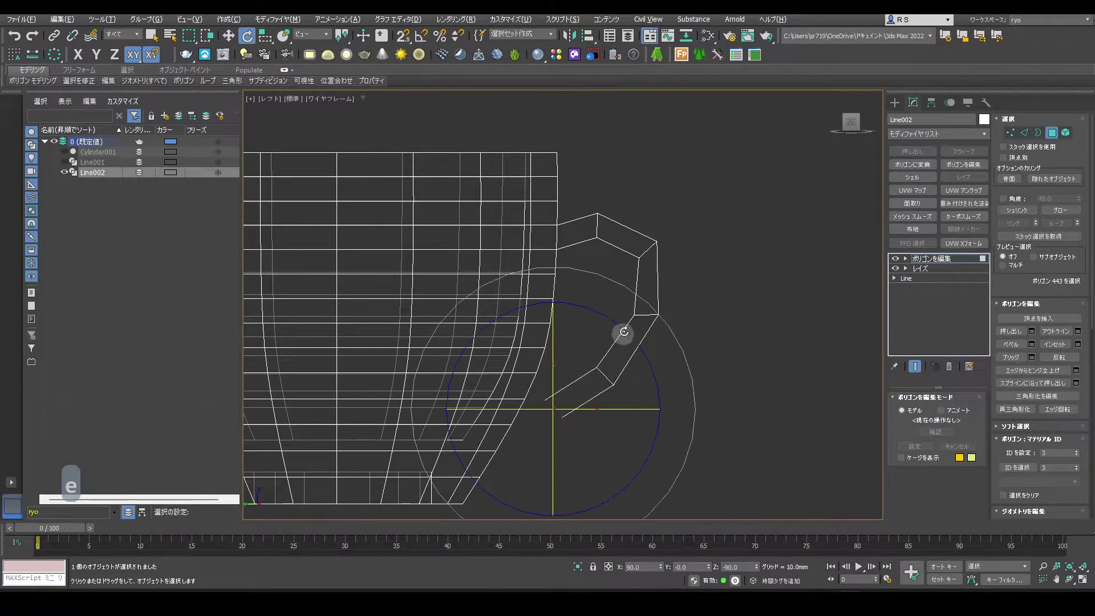
left_click_drag(620, 322, 639, 366)
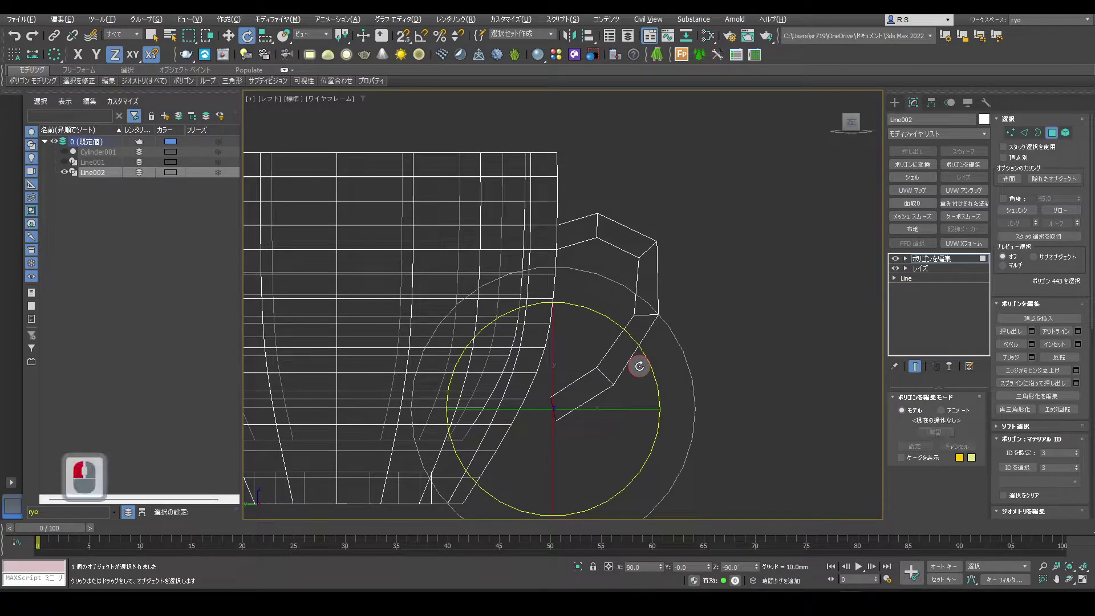
key("w")
Bridge the handle's end polygon to the facing polygon on the cup's lower outer wall, and clear the selection.
key("p")
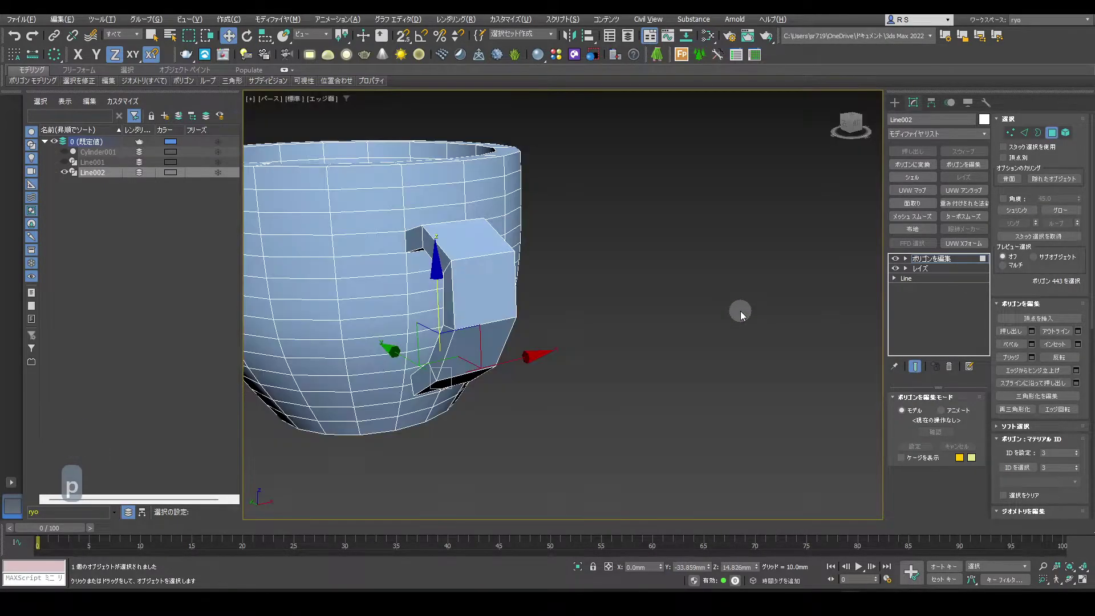
middle_click_drag(594, 327, 624, 333, "alt")
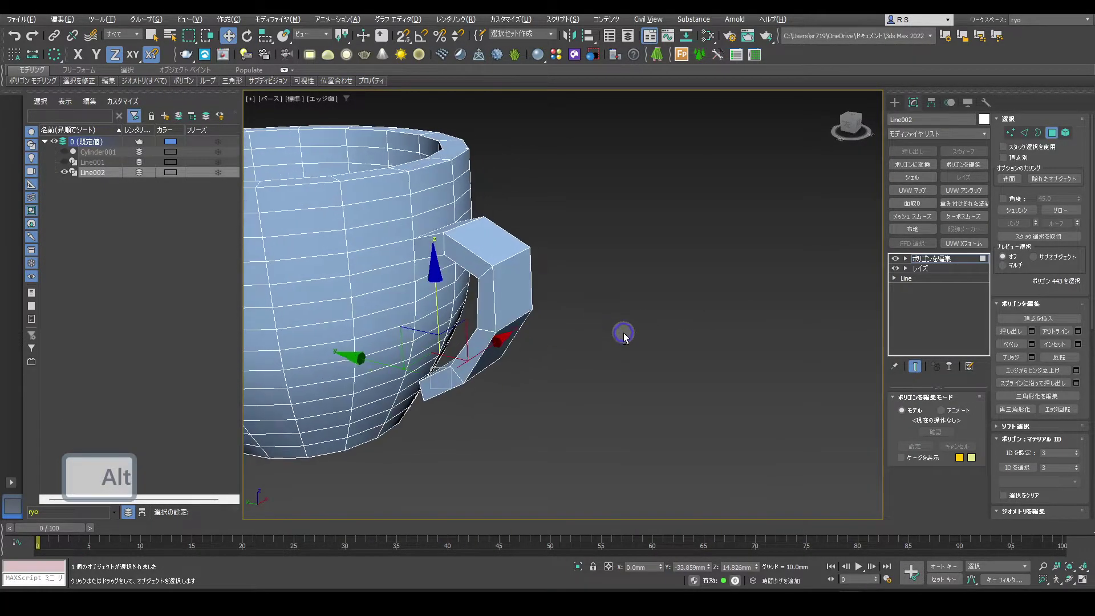
middle_click_drag(432, 403, 381, 411, "alt")
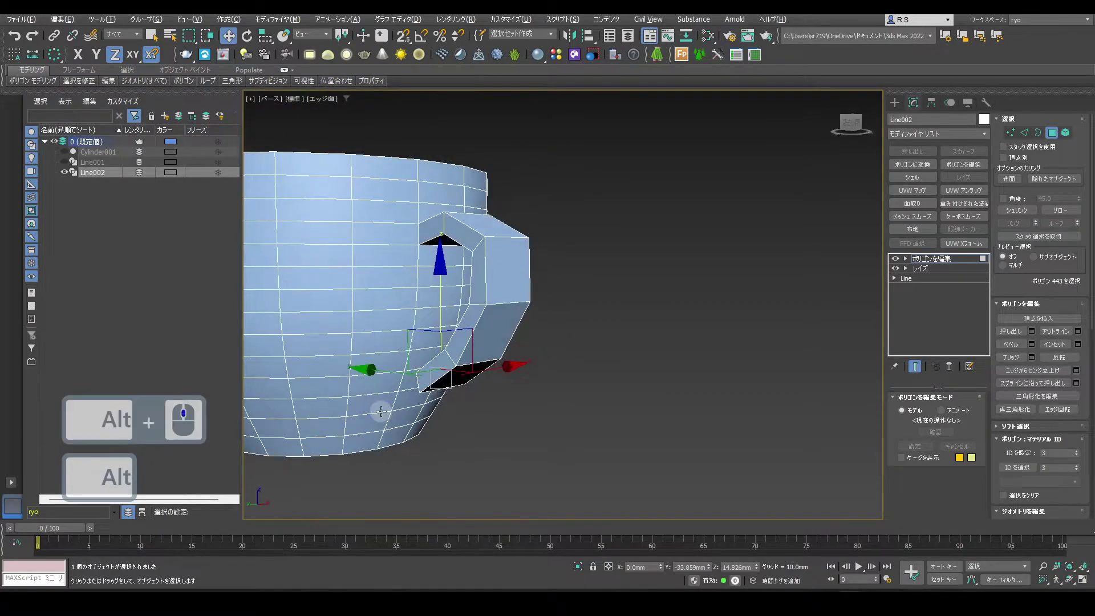
left_click(406, 385, "ctrl")
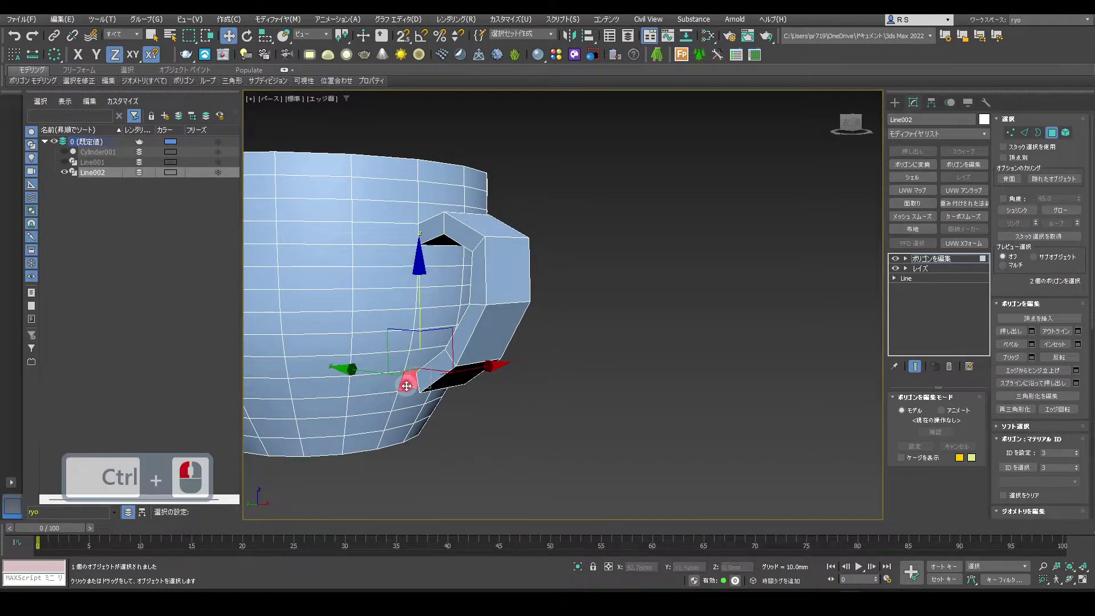
middle_click_drag(419, 378, 457, 372, "alt")
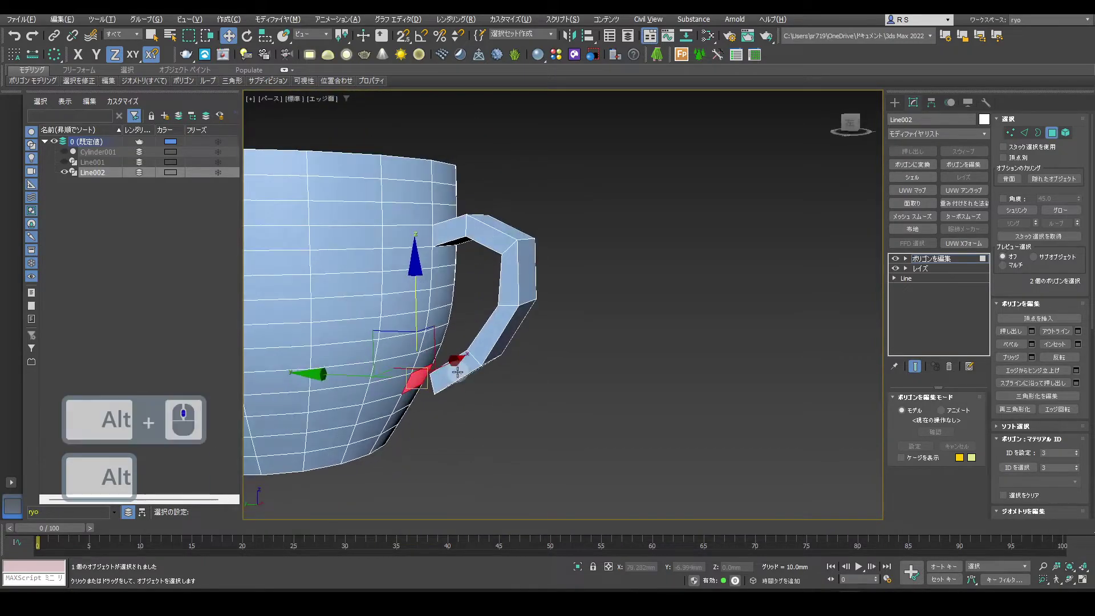
left_click(1012, 358)
middle_click_drag(526, 363, 691, 357)
left_click(729, 369)
scroll(729, 368, "down", 4)
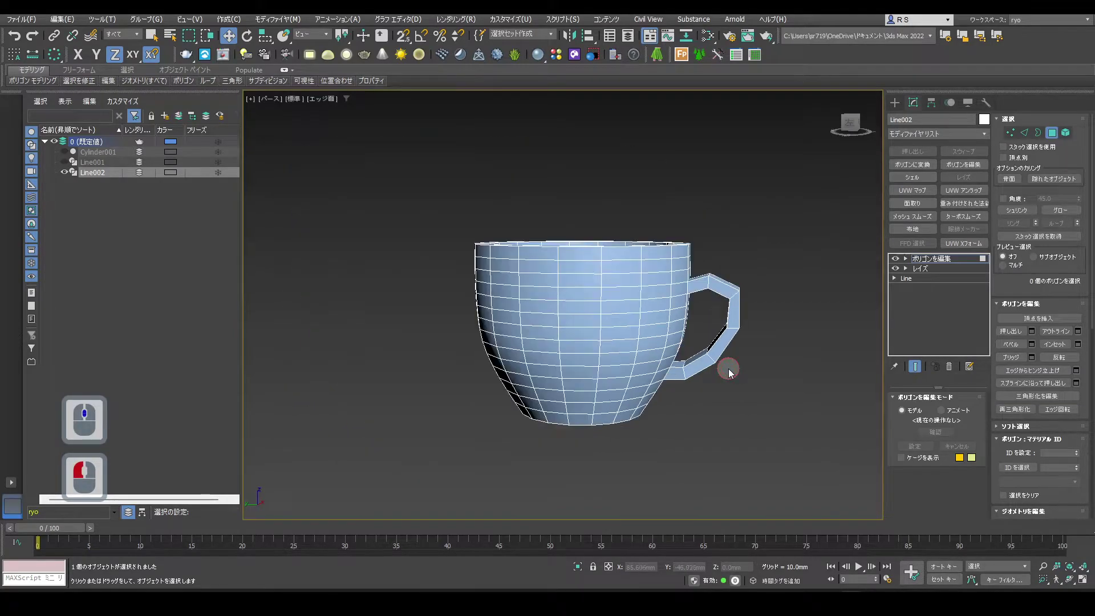
Apply a TurboSmooth modifier with 3 iterations to the cup and turn off the edge display in the perspective view.
left_click(969, 218)
left_click(973, 413)
left_click(974, 413)
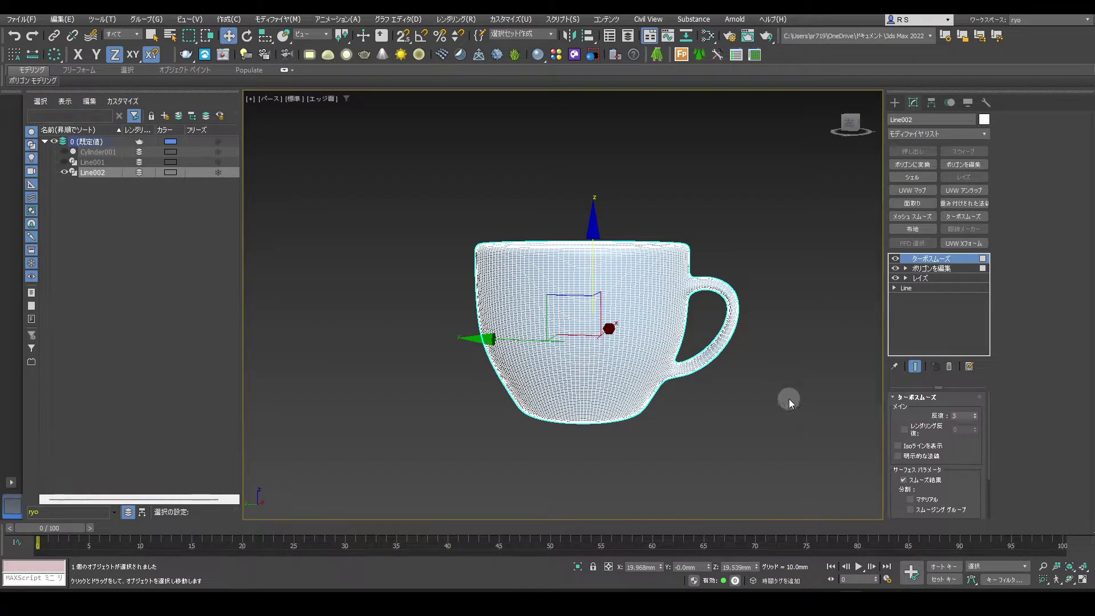
key("F4")
mouse_move(772, 376)
middle_mouse_down("alt")
mouse_move(758, 335)
mouse_move(652, 319)
mouse_move(619, 343)
mouse_move(723, 372)
mouse_move(789, 340)
middle_mouse_up("alt")
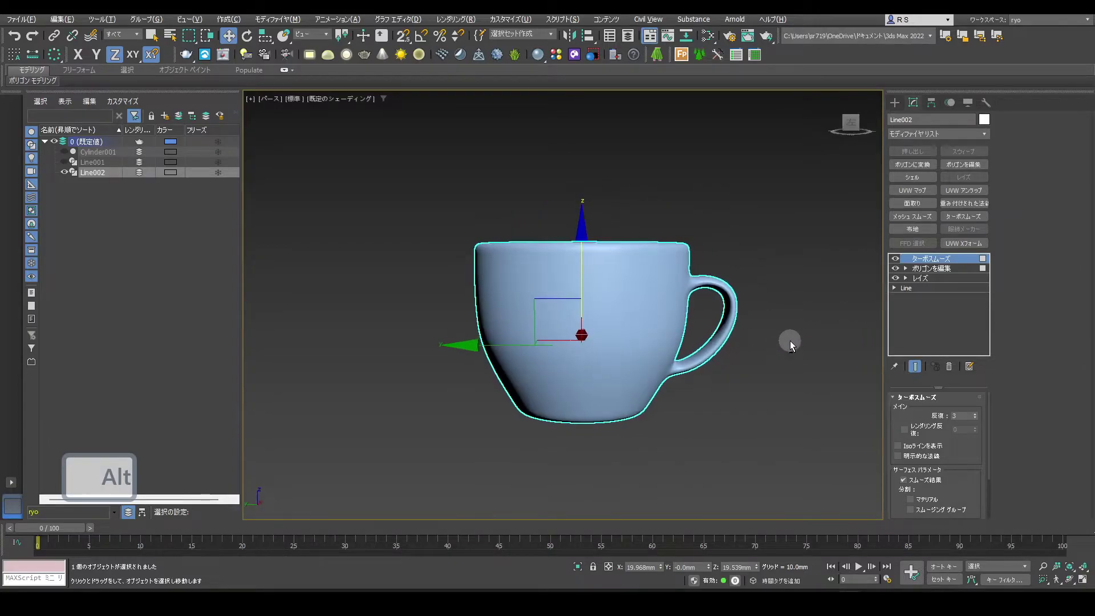
Edit the base Line's vertices with the end result shown, moving the profile's rim vertices slightly inward in the front view.
key("alt+w")
middle_click_drag(652, 228, 713, 218)
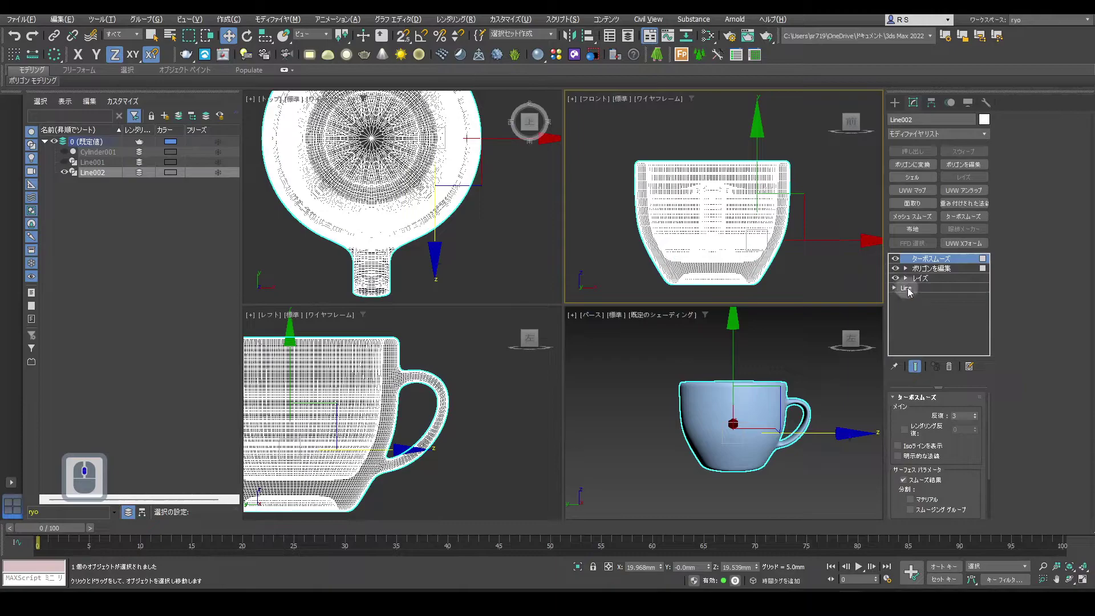
left_click(908, 288)
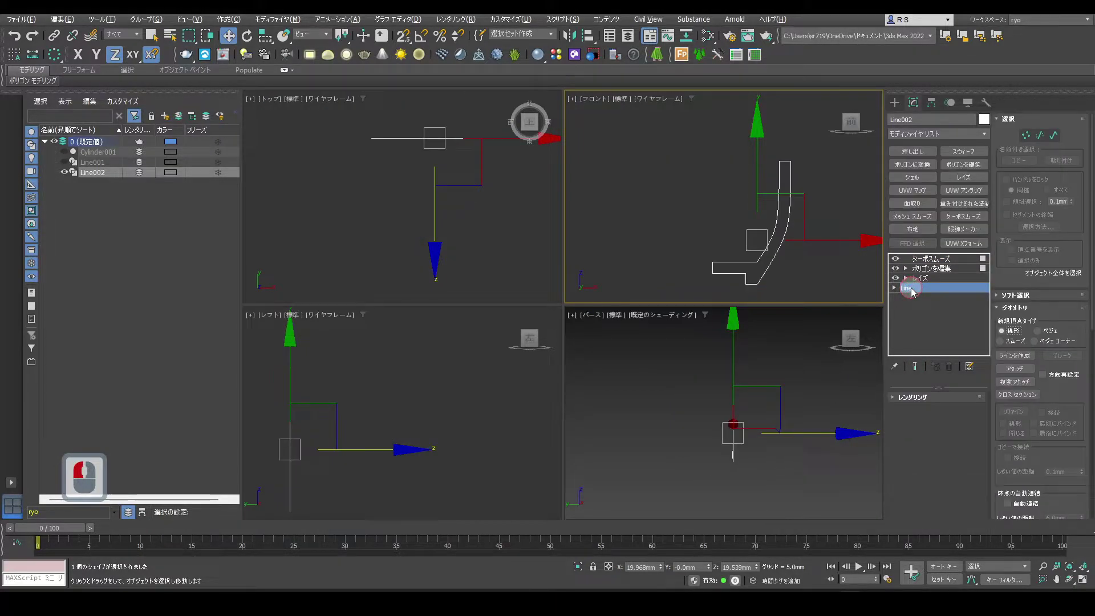
left_click(915, 367)
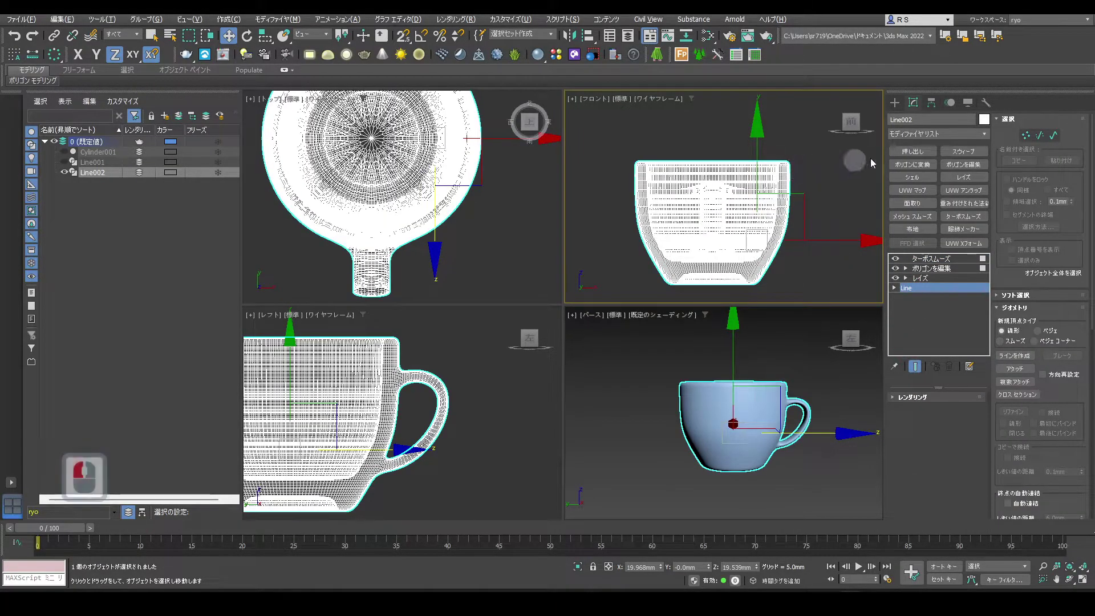
left_click(1025, 135)
left_click_drag(826, 152, 767, 179)
left_click_drag(845, 160, 838, 161)
Fine-tune the profile's side-wall vertices along X in the front view and leave vertex editing.
middle_click_drag(763, 450, 764, 445, "alt")
left_click_drag(779, 282, 742, 294)
left_click_drag(812, 263, 770, 235)
left_click_drag(836, 220, 837, 225)
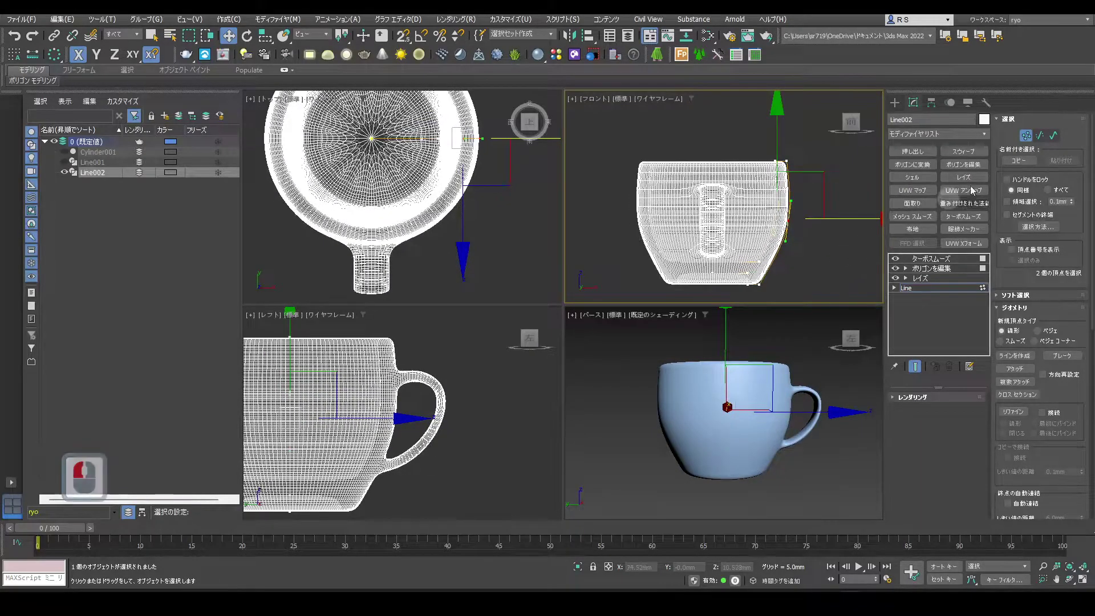
left_click(1026, 136)
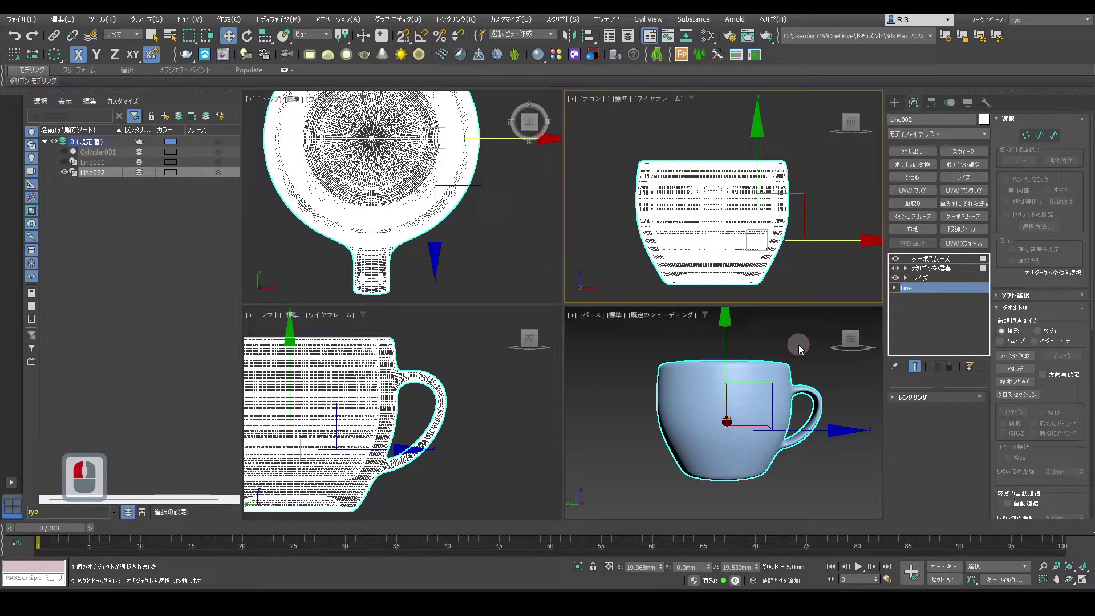
Inspect the cup's underside and return to the Edit Poly level with edges displayed and the smoothed end result hidden.
key("alt+w")
middle_click_drag(653, 386, 663, 296, "alt")
scroll(612, 401, "up", 3)
scroll(612, 400, "up", 2)
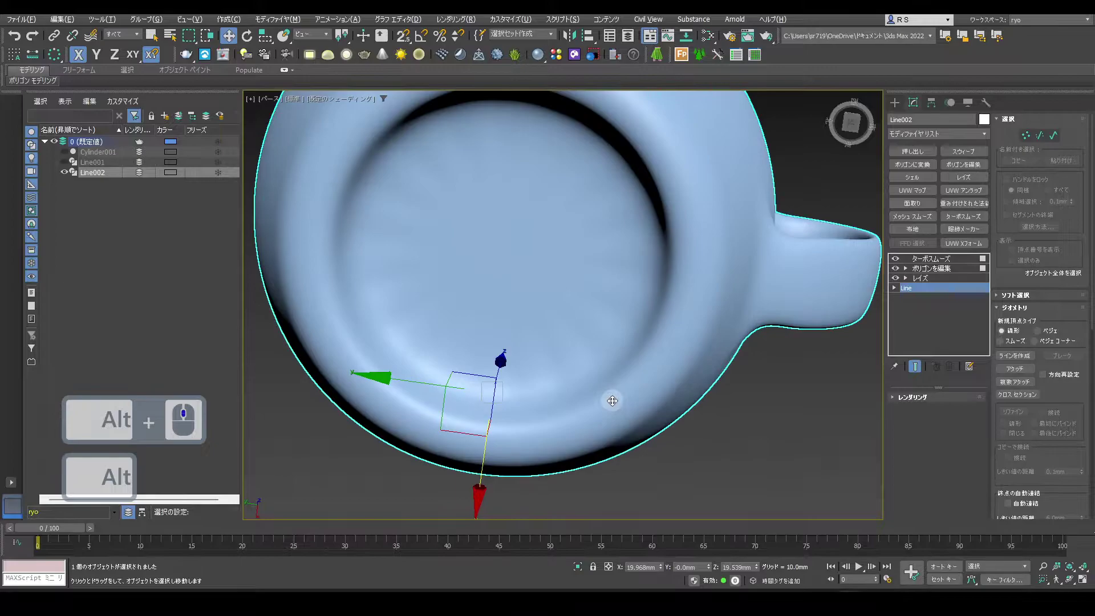
scroll(563, 317, "down", 3)
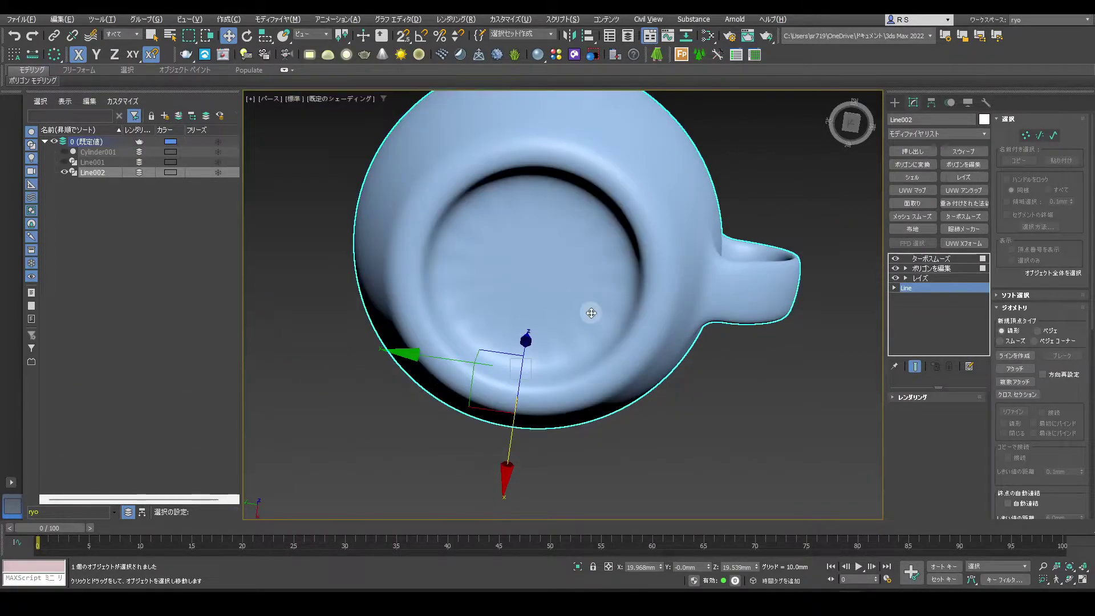
middle_click_drag(623, 310, 599, 308, "alt")
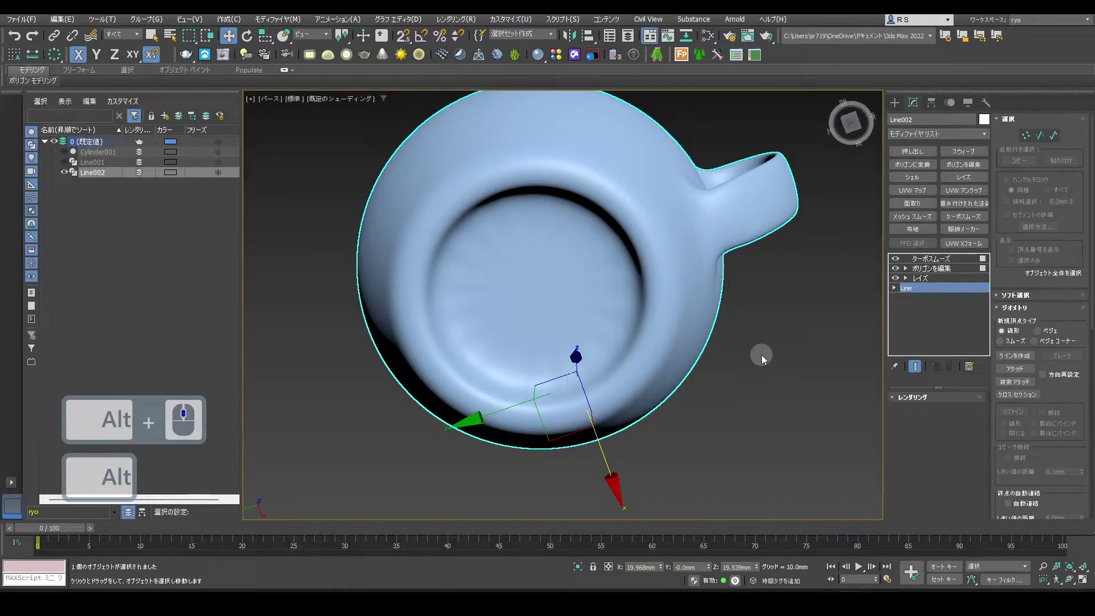
left_click(931, 268)
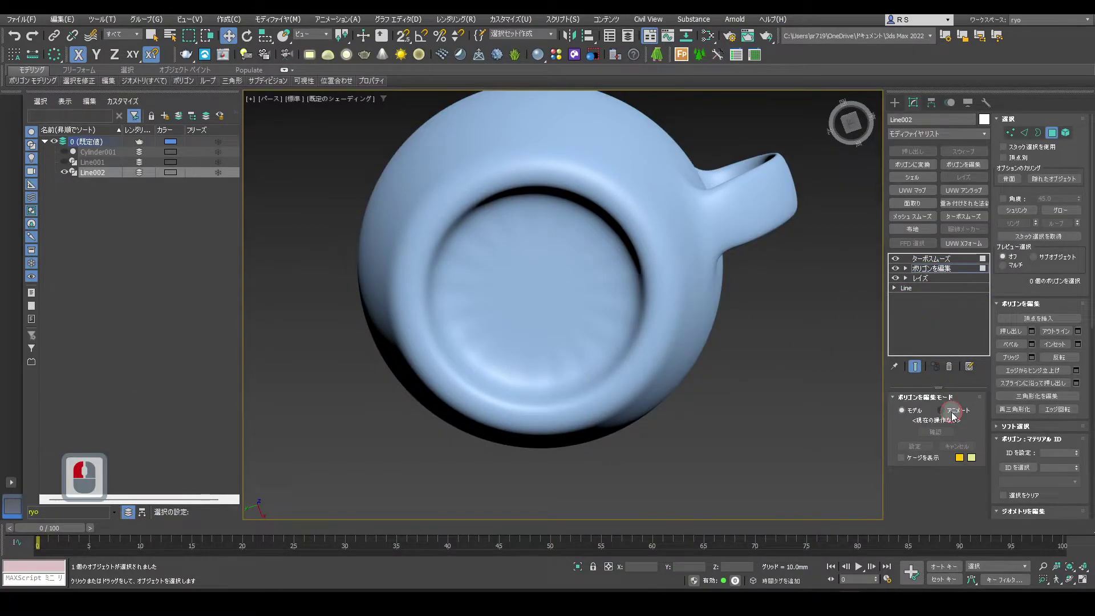
key("F4")
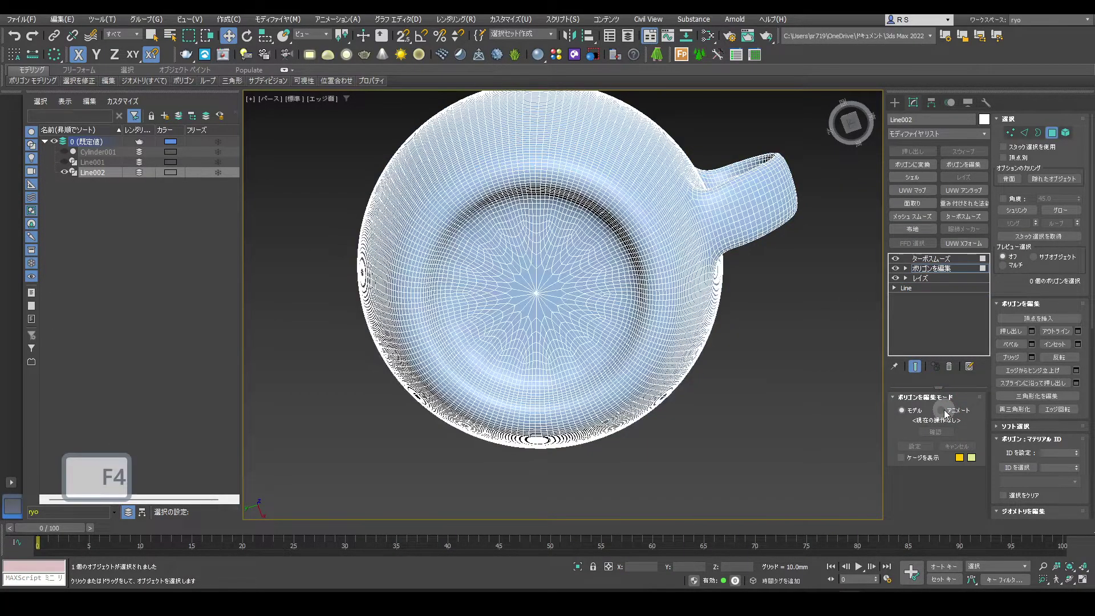
left_click(915, 367)
scroll(503, 282, "up", 3)
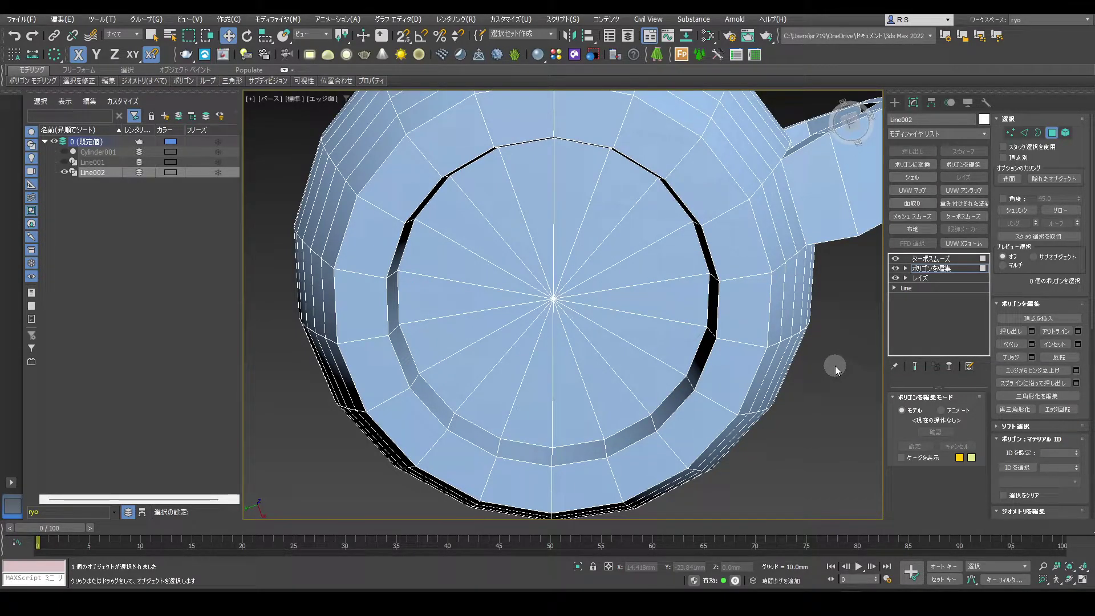
Select all 18 radial edges on the underside of the cup's base and connect them with a new edge ring.
left_click(1025, 137)
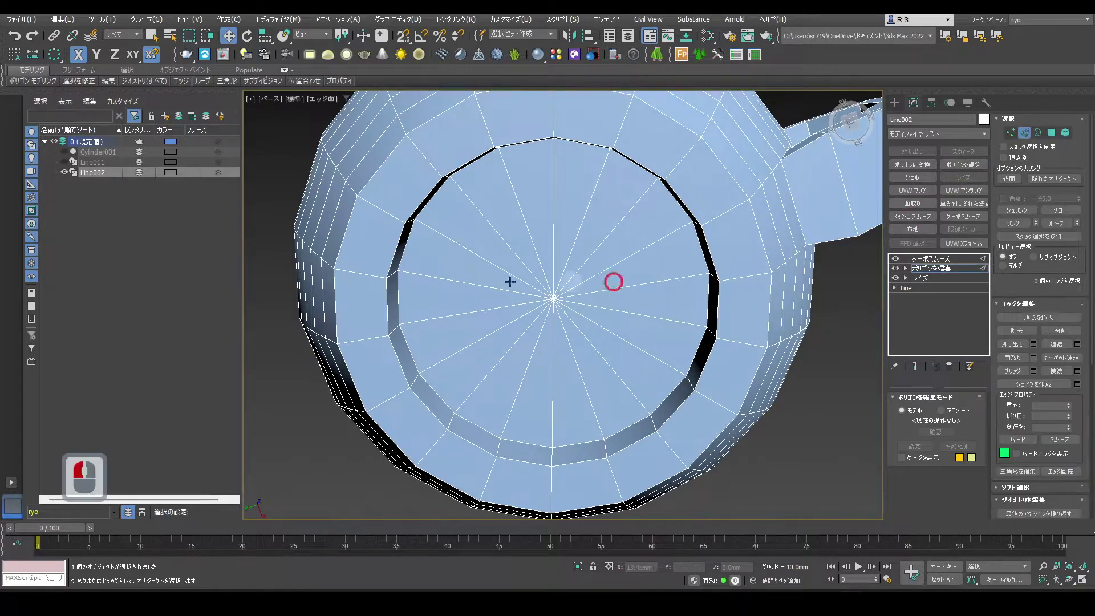
left_click(450, 281)
left_click(450, 240, "ctrl")
left_click(488, 227, "ctrl")
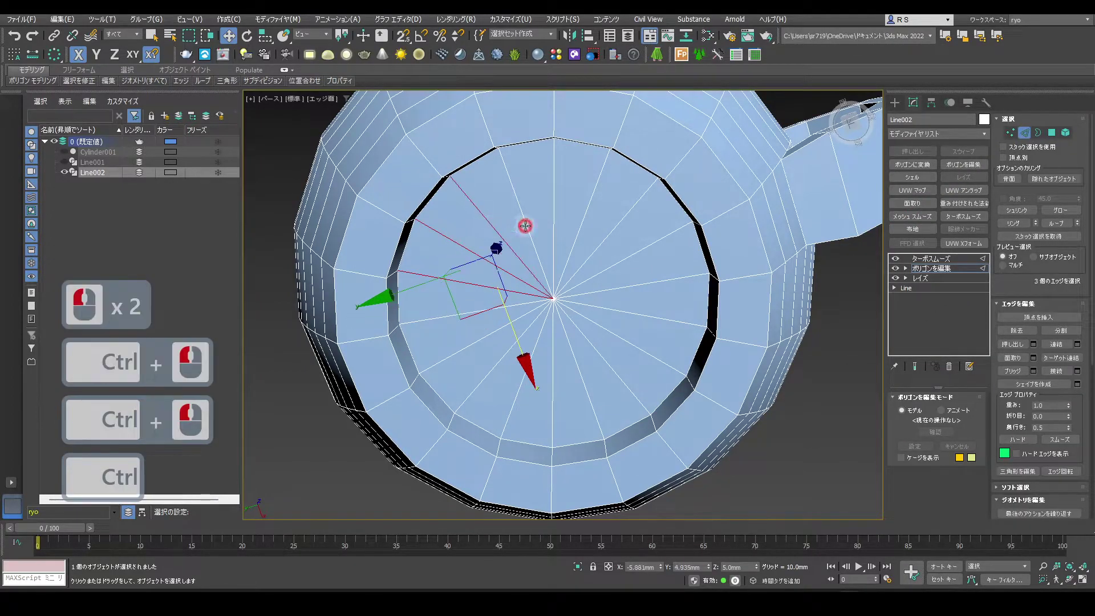
left_click(526, 225, "ctrl")
left_click(553, 228, "ctrl")
left_click(578, 234, "ctrl")
left_click(598, 246, "ctrl")
left_click(613, 267, "ctrl")
left_click(618, 290, "ctrl")
left_click(621, 310, "ctrl")
left_click(622, 341, "ctrl")
left_click(618, 374, "ctrl")
left_click(582, 380, "ctrl")
left_click(547, 378, "ctrl")
left_click(510, 366, "ctrl")
left_click(452, 354, "ctrl")
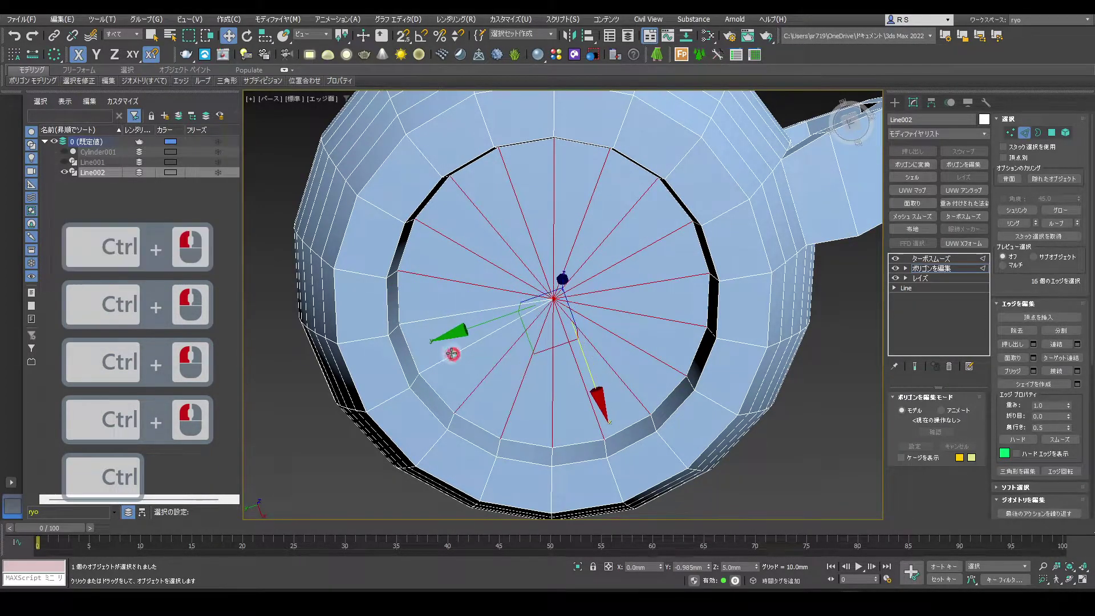
left_click(435, 320, "ctrl")
left_click(479, 314, "ctrl")
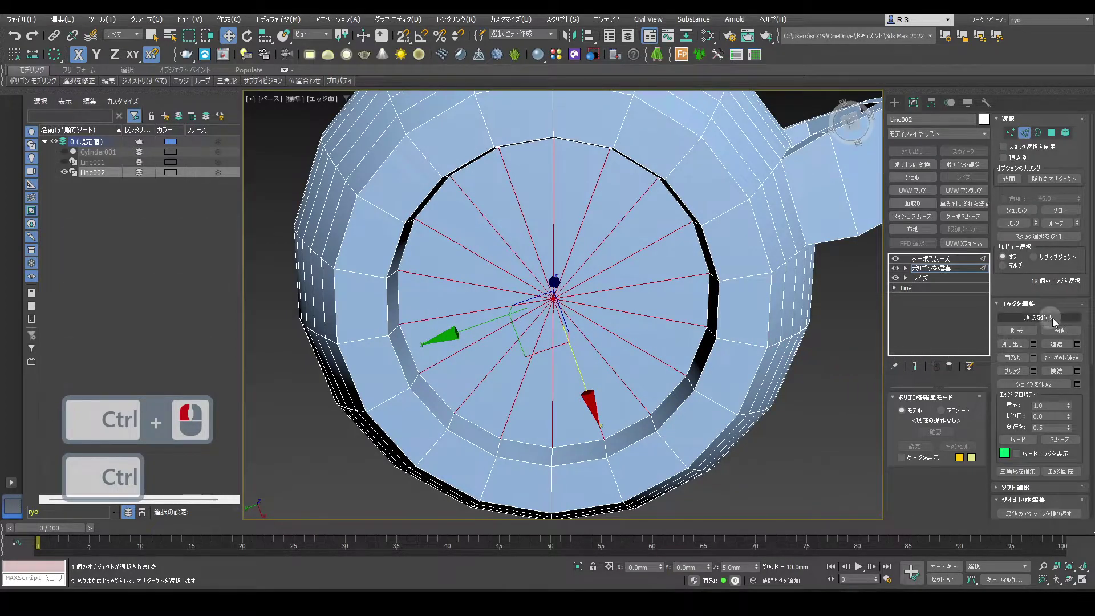
left_click(1066, 370)
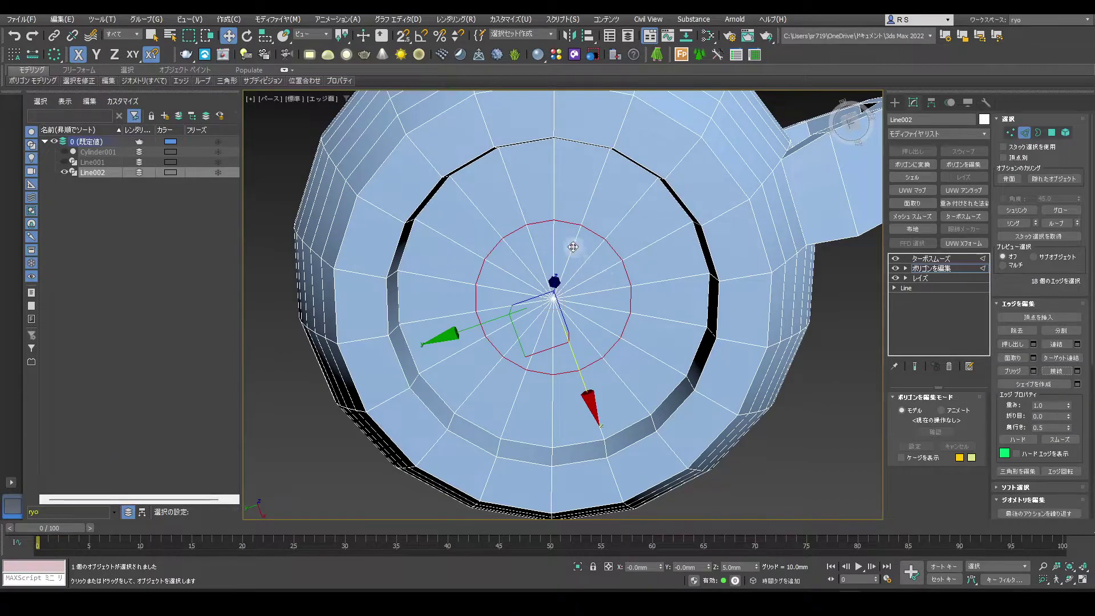
Select nine alternating radial edges inside the new edge ring on the cup's underside and remove them.
left_click(587, 264)
left_click(600, 279, "ctrl")
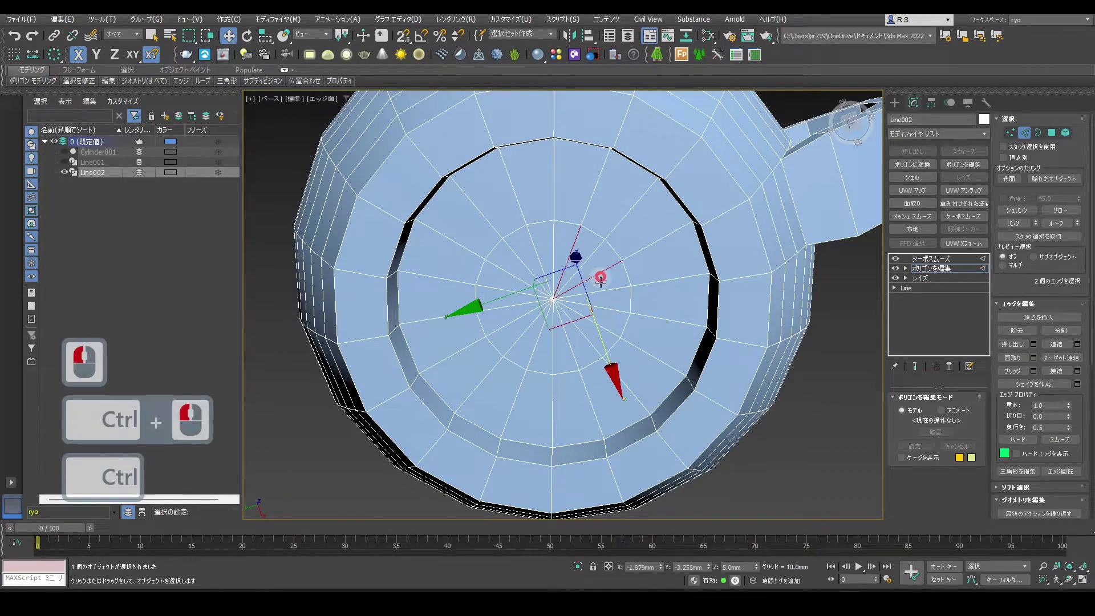
left_click(593, 315, "ctrl")
left_click(589, 341, "ctrl")
left_click(553, 349, "ctrl")
left_click(517, 338, "ctrl")
left_click(501, 307, "ctrl")
left_click(503, 276, "ctrl")
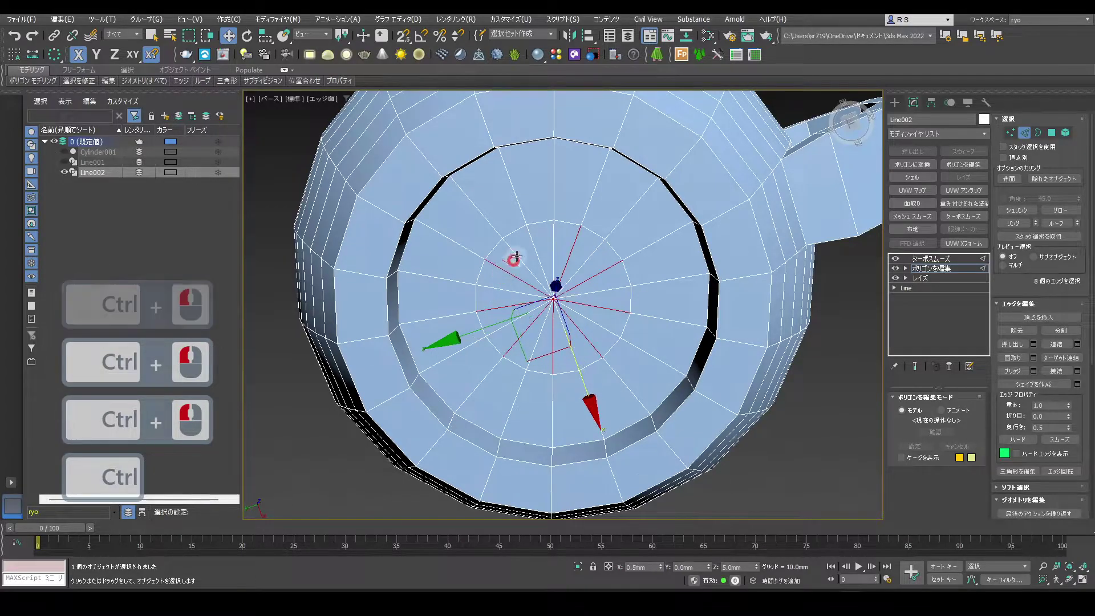
left_click(533, 244, "ctrl")
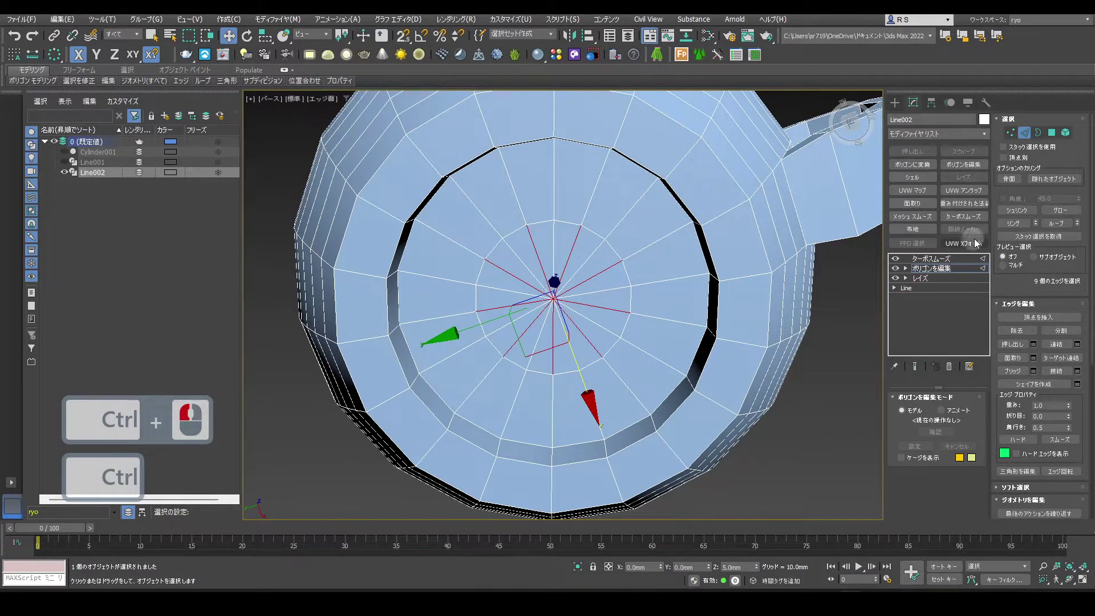
left_click(1016, 330)
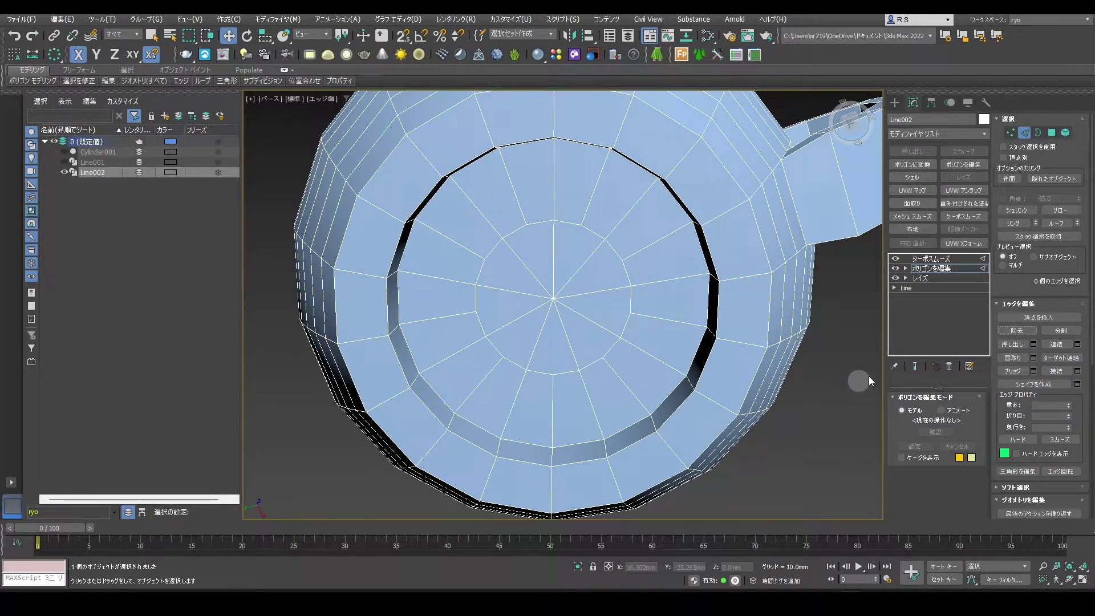
Inspect the cup's TurboSmooth result with and without edges, check the unsmoothed interior at the Edit Poly level, and deselect the cup.
left_click(953, 259)
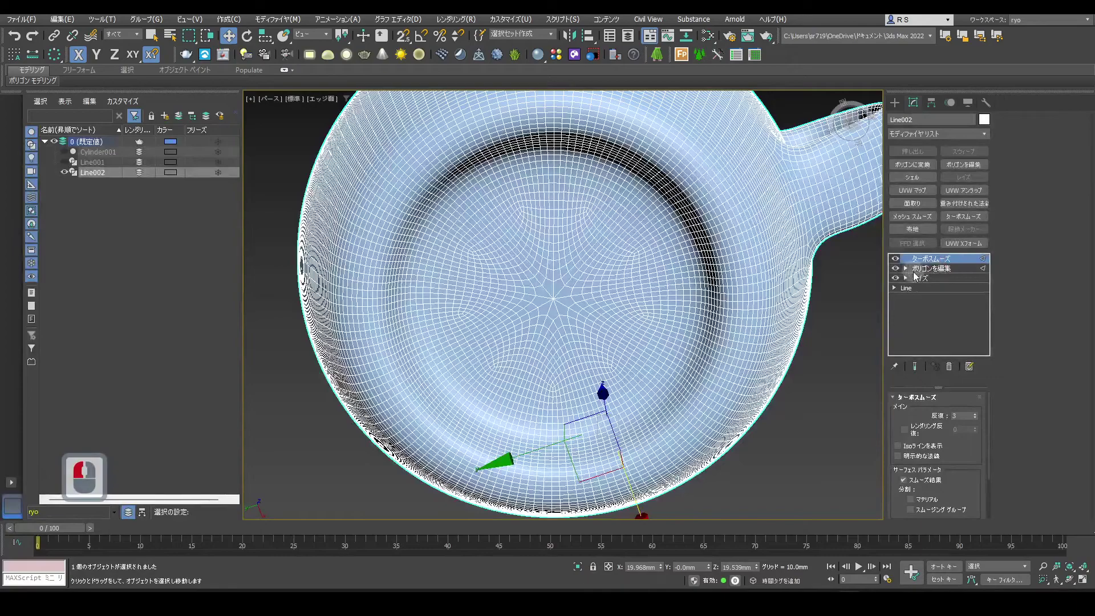
key("F4")
scroll(675, 269, "down", 3)
middle_click_drag(675, 269, 679, 325, "alt")
key("F4")
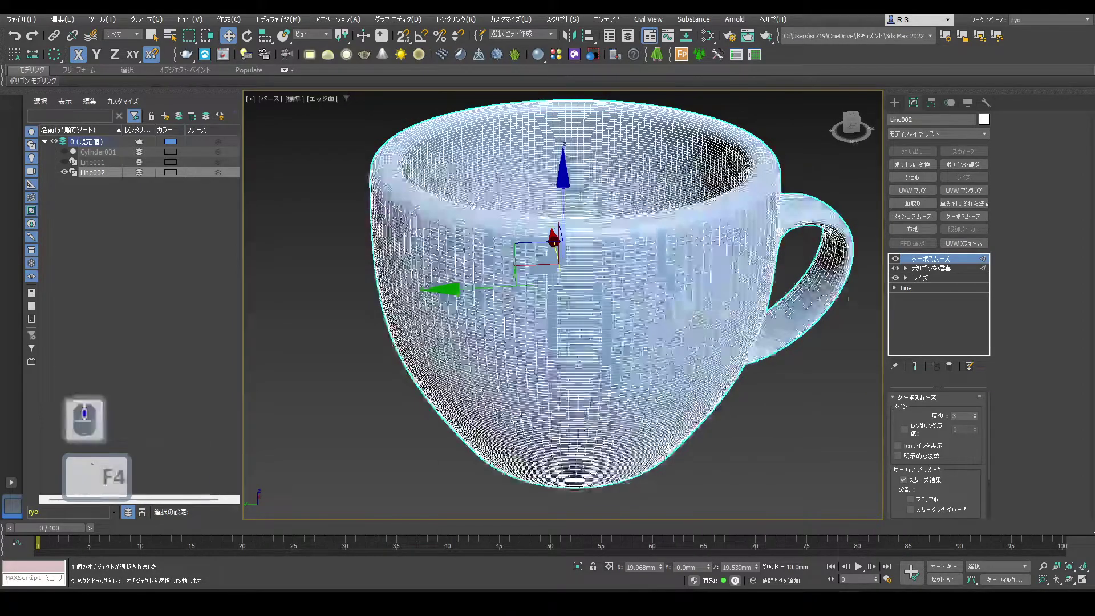
left_click(924, 269)
middle_click_drag(672, 244, 548, 327, "alt")
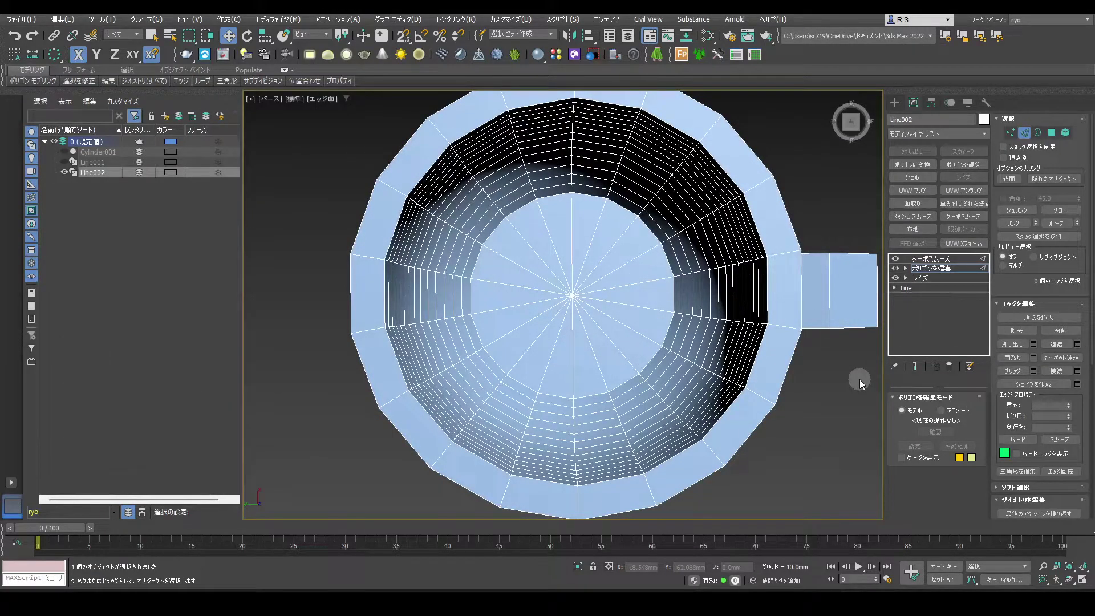
mouse_move(838, 378)
middle_mouse_down("alt")
mouse_move(847, 298)
mouse_move(724, 313)
mouse_move(692, 300)
middle_mouse_up("alt")
left_click(925, 258)
key("F4")
left_click(804, 292)
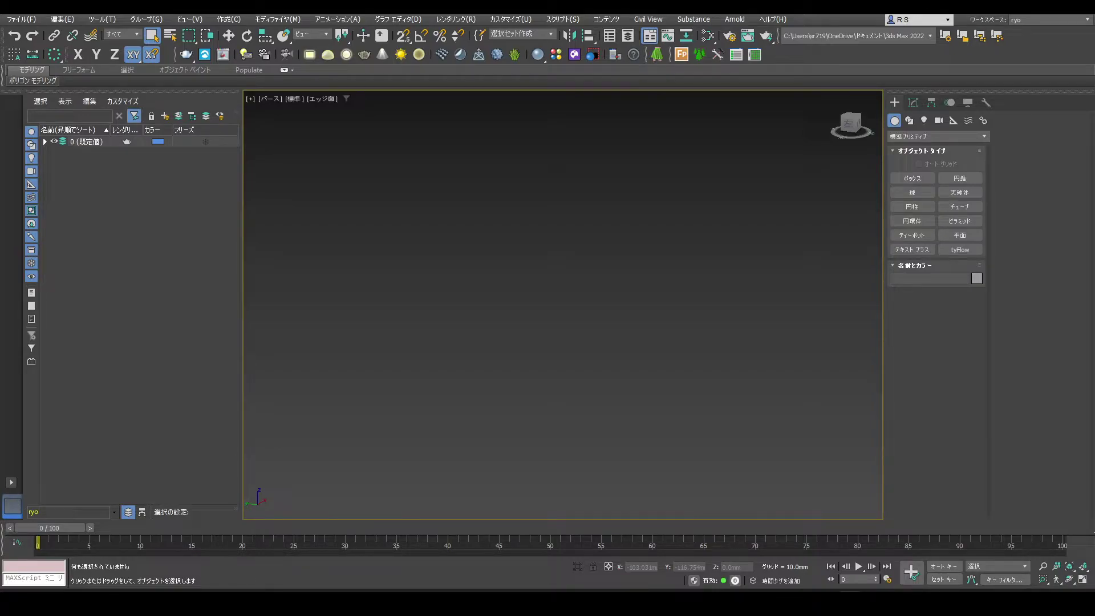
Create a standard cylinder in the perspective view with a radius of 40 mm and a height of 80 mm.
left_click(912, 206)
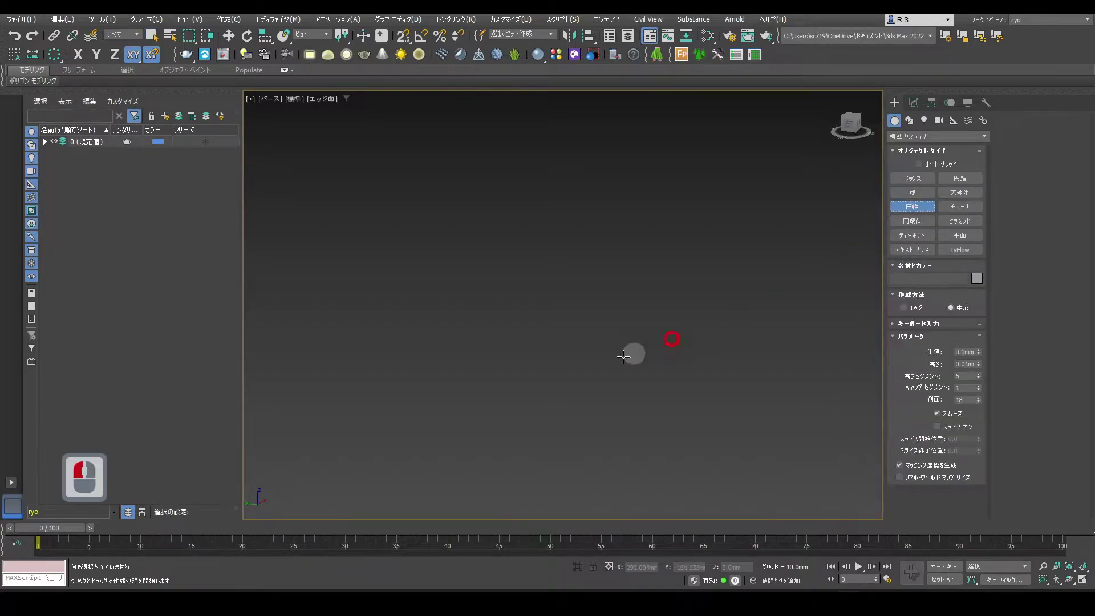
left_click_drag(554, 407, 646, 382)
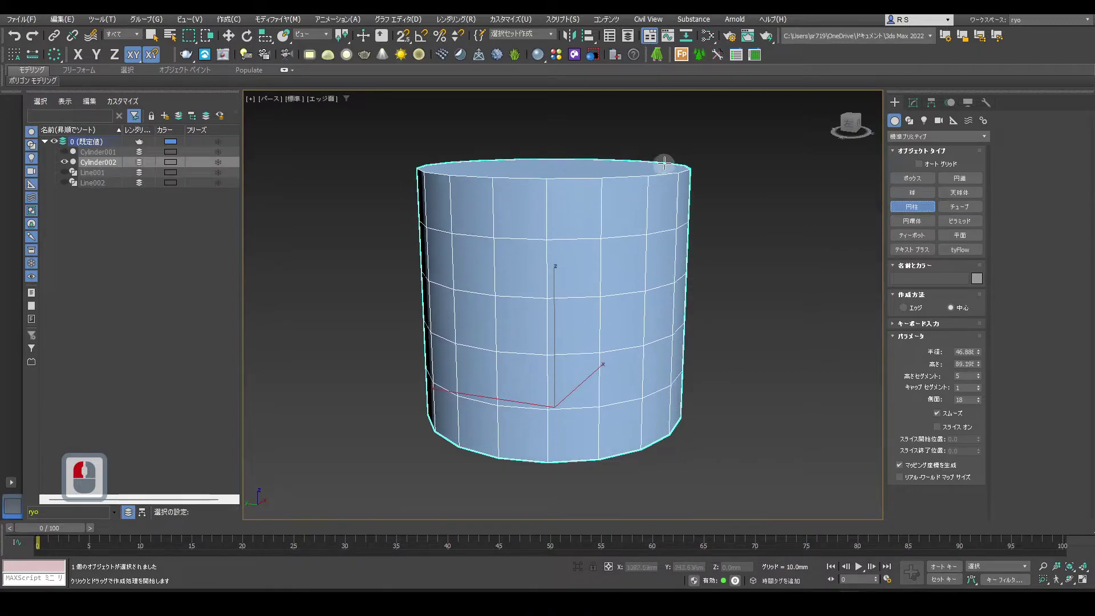
left_click(664, 159)
double_click(970, 351)
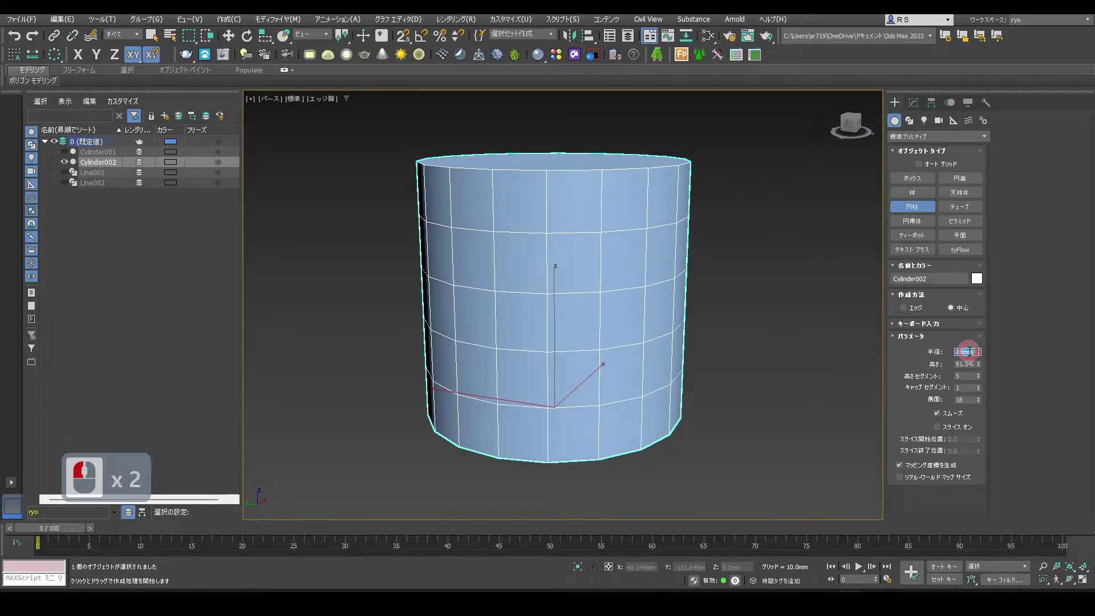
type("40")
key("Tab")
type("80")
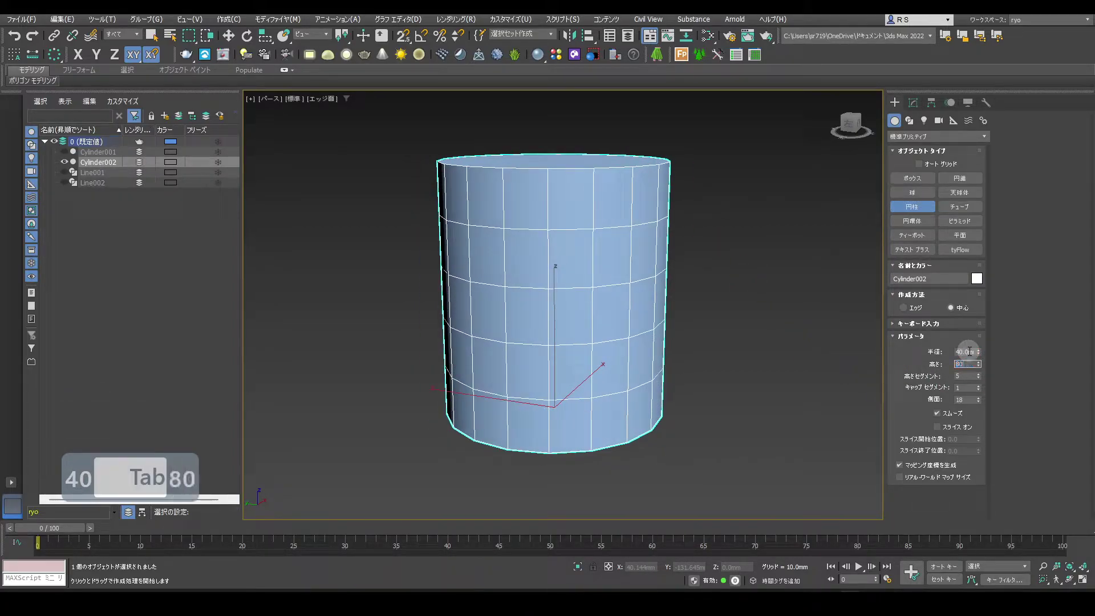
Set the cylinder's height segments to 10, finish its creation and open it for modification.
left_click(977, 374)
left_click(977, 374)
left_click(977, 373)
left_click(977, 374)
left_click(977, 373)
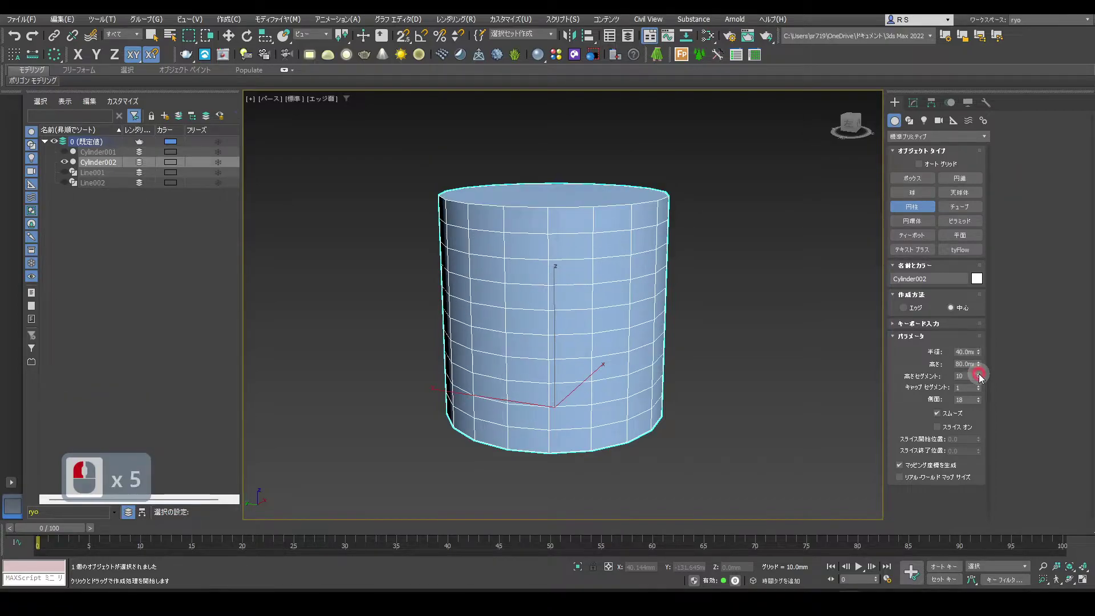
right_click(806, 334)
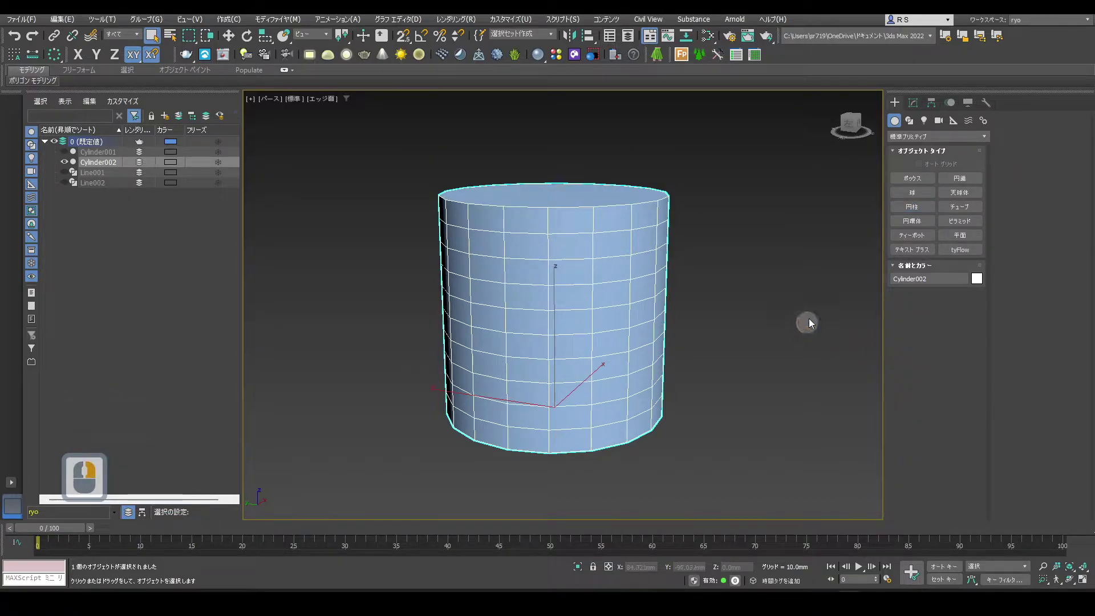
left_click(912, 103)
Try converting the cylinder to an Editable Poly from the modifier stack and undo the conversion.
left_click(918, 280)
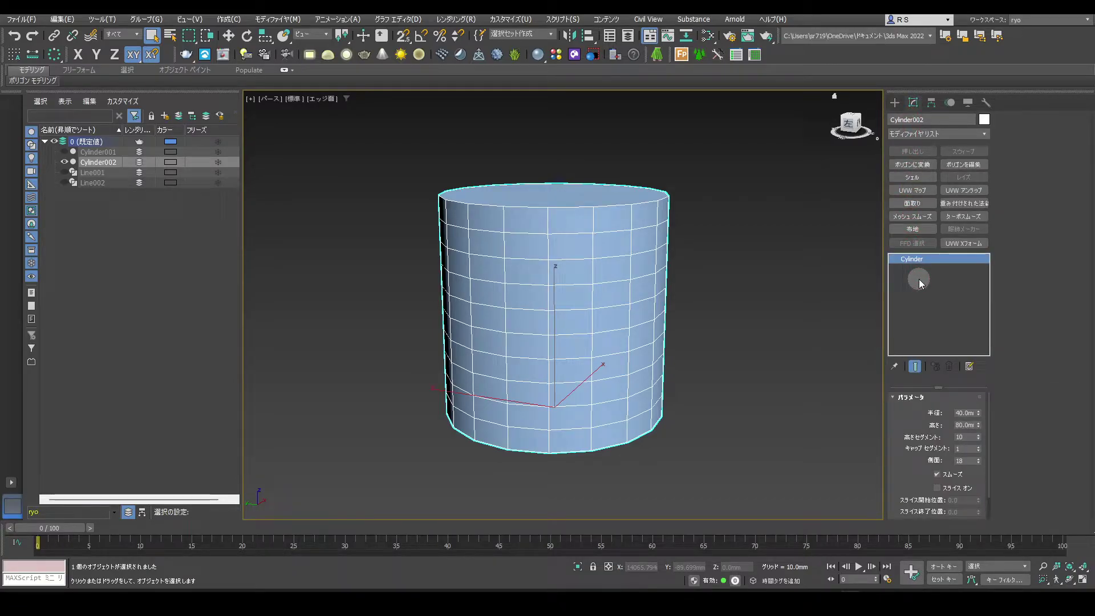
right_click(919, 279)
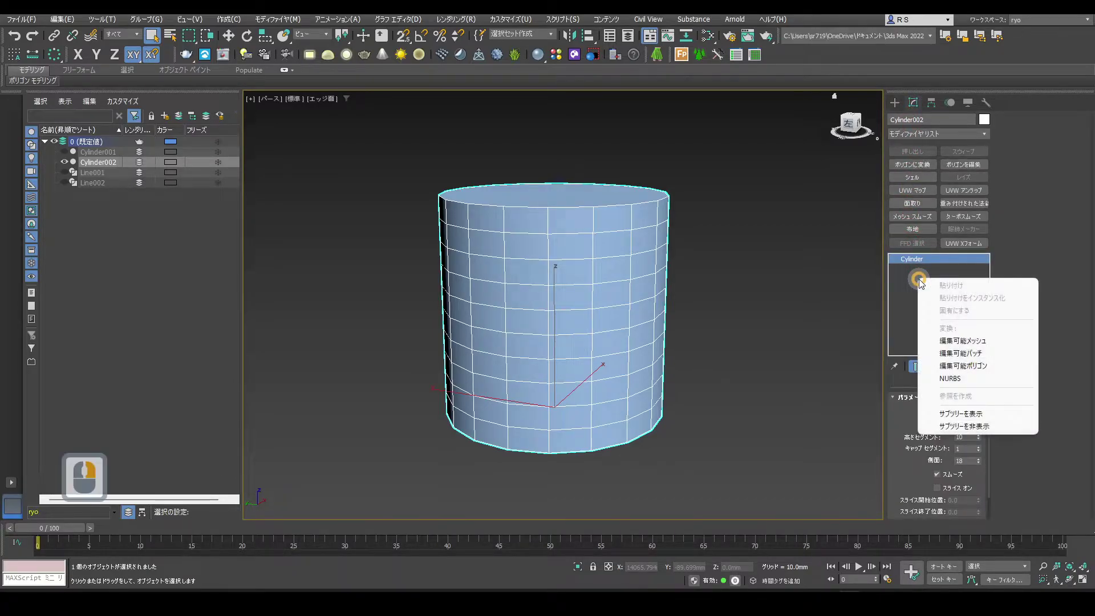
left_click(990, 368)
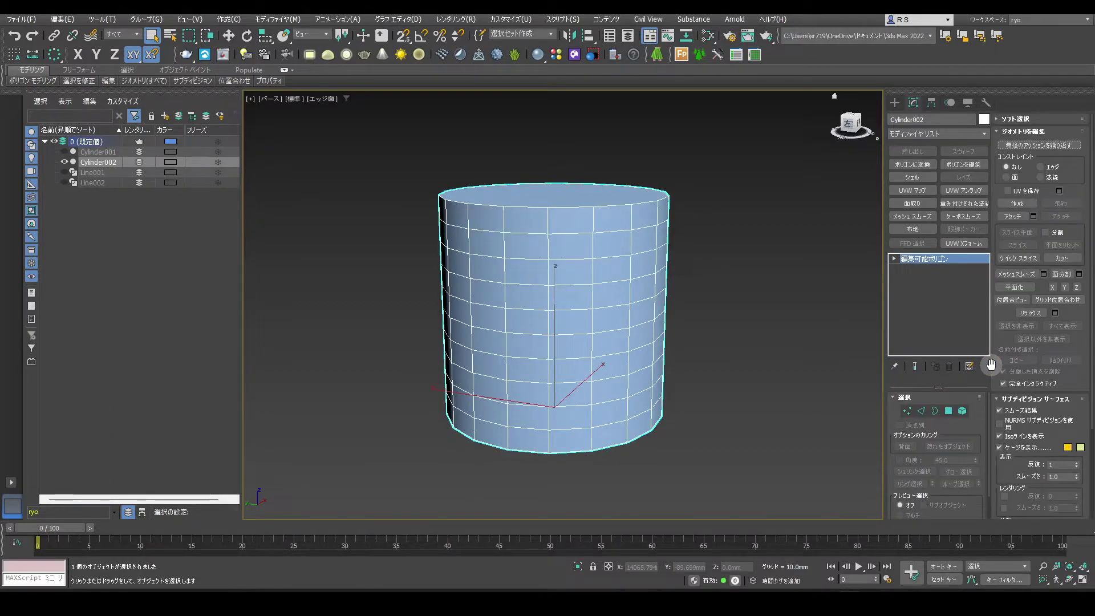
key("ctrl+z")
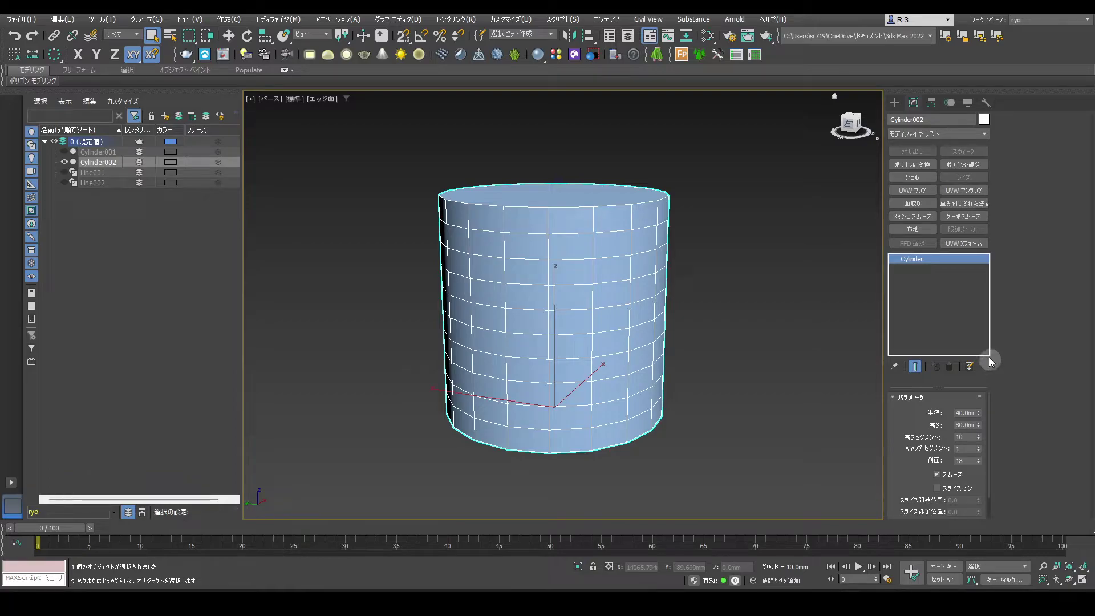
Add an Edit Poly modifier to the cylinder and delete its top cap polygon.
left_click(969, 166)
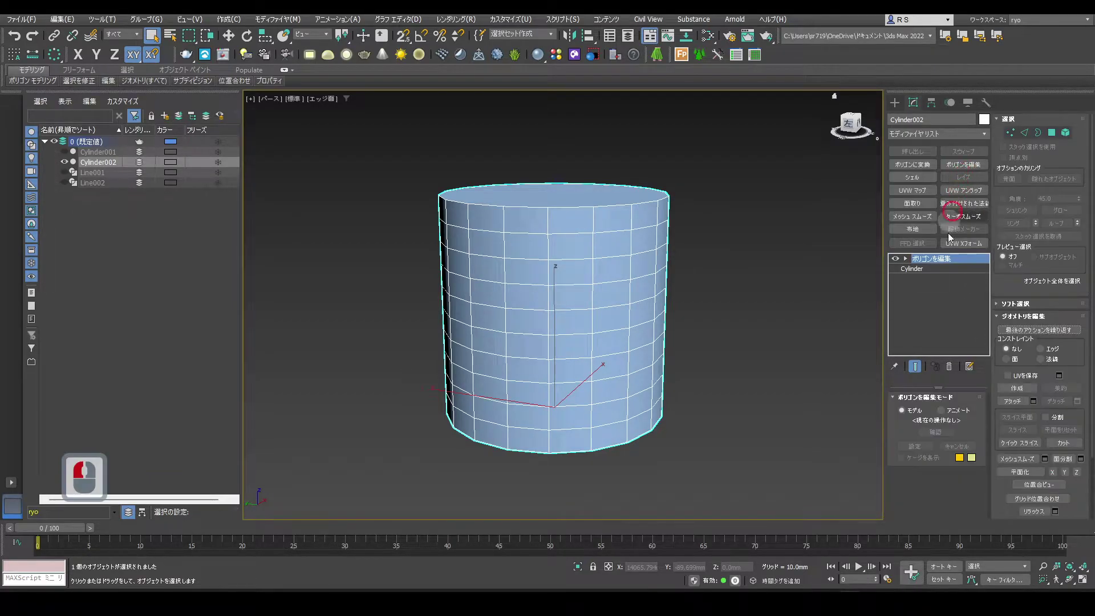
mouse_move(799, 276)
middle_mouse_down("alt")
mouse_move(786, 271)
mouse_move(791, 288)
middle_mouse_up("alt")
left_click(1052, 132)
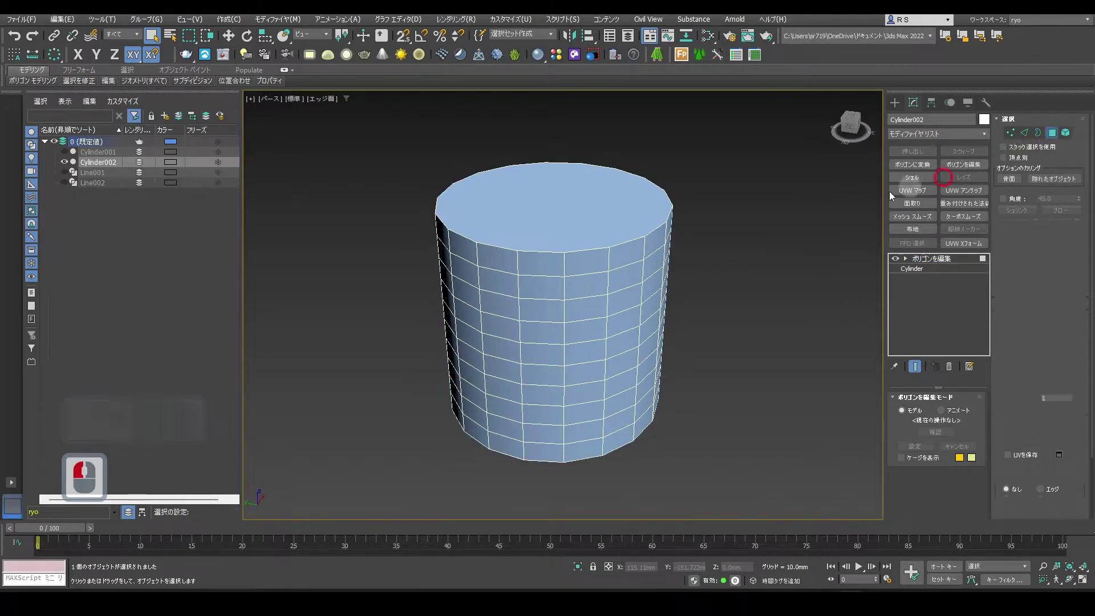
left_click(593, 203)
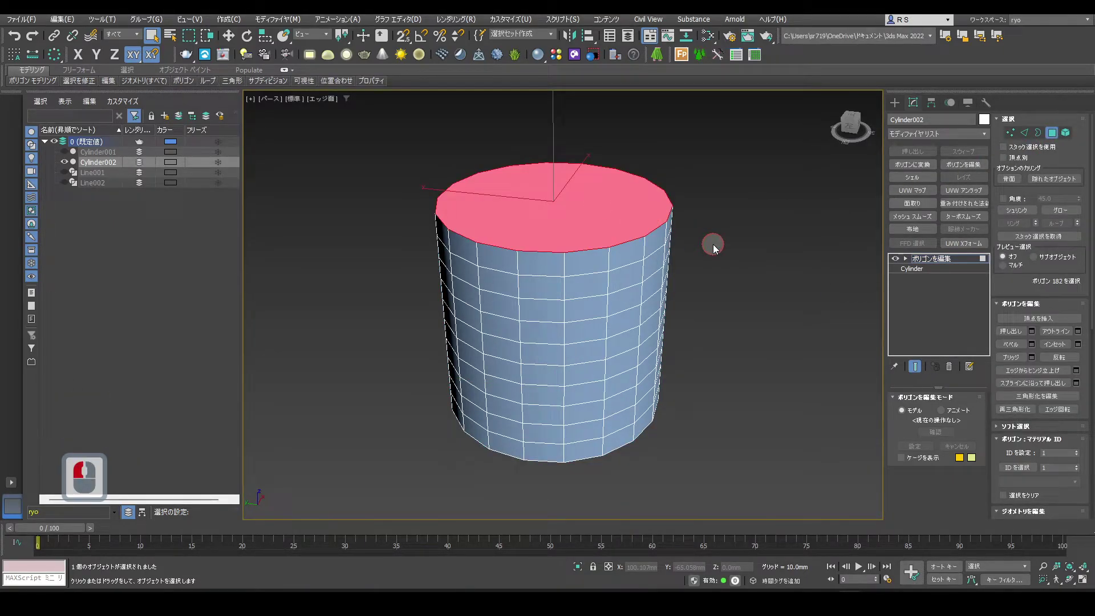
key("Delete")
left_click(1049, 134)
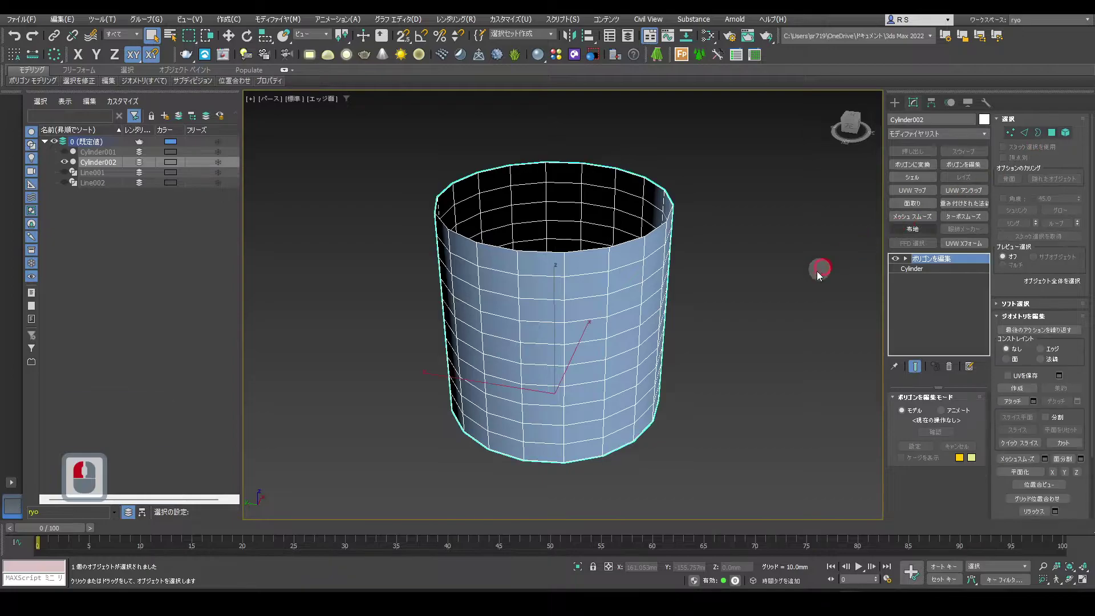
Add a Taper modifier to the open cylinder with an amount of 0.28 and a curve of 0.76.
middle_click_drag(809, 273, 809, 248, "alt")
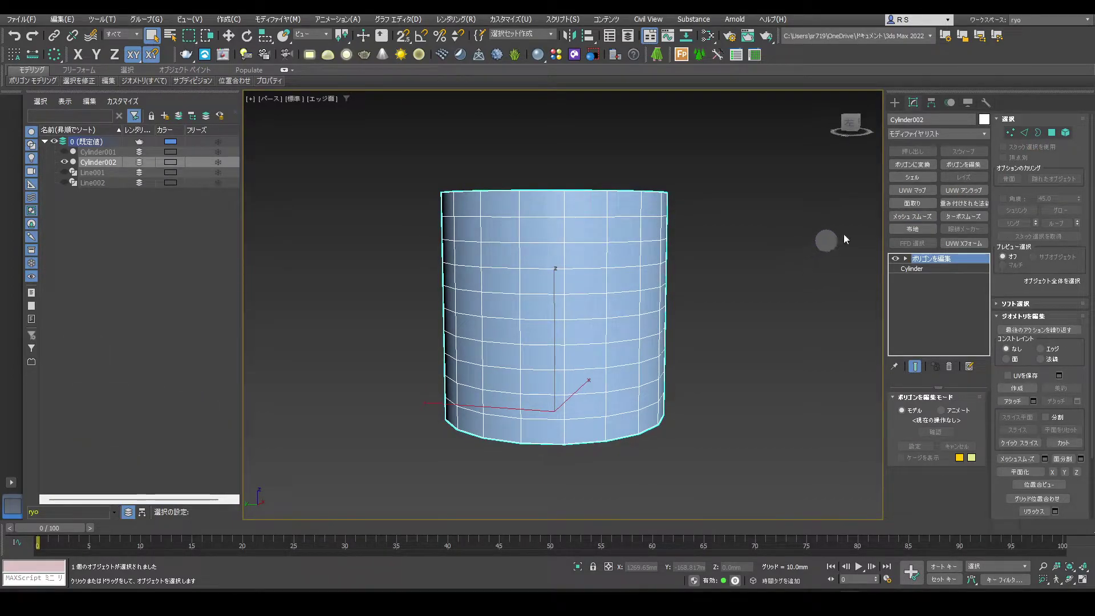
left_click(965, 135)
left_click_drag(985, 151, 990, 377)
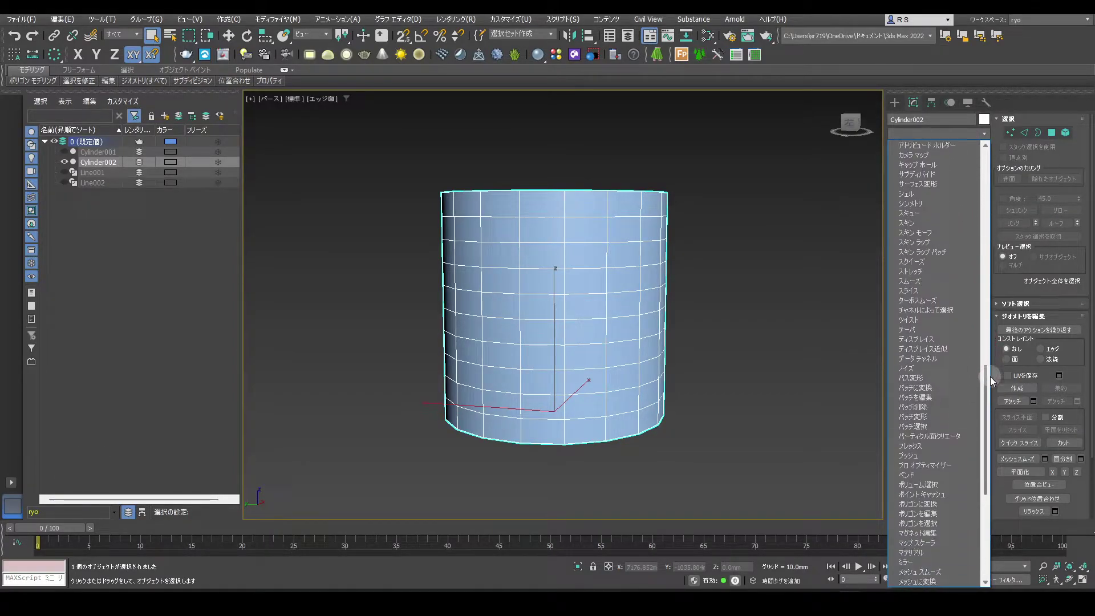
left_click(922, 330)
left_click_drag(964, 421, 966, 387)
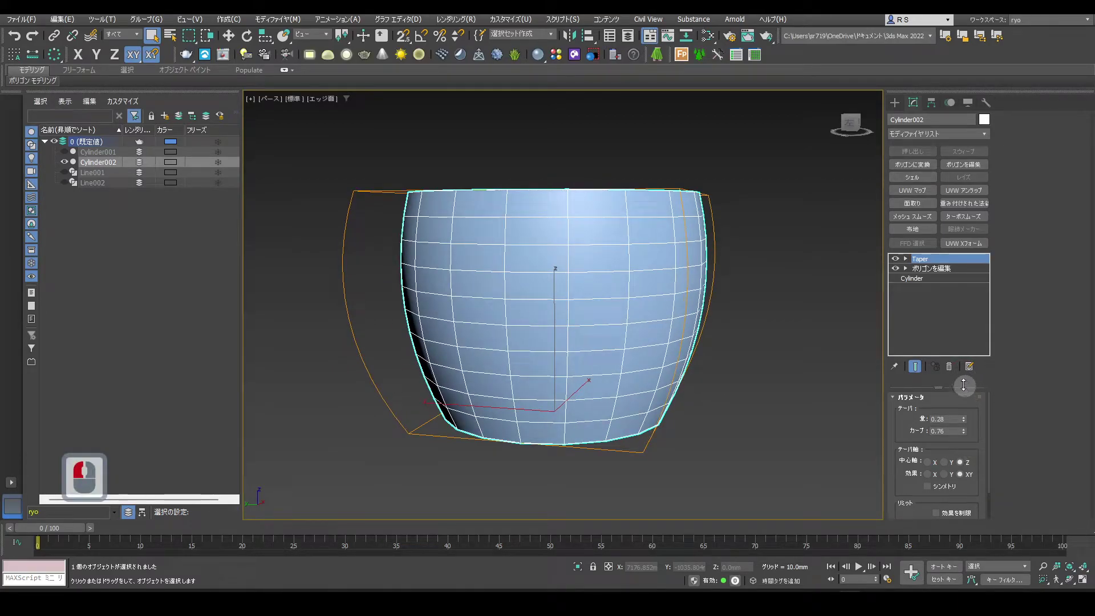
Add a Shell modifier to the tapered cup body with an outer amount of 3 mm.
middle_click_drag(789, 283, 803, 320, "alt")
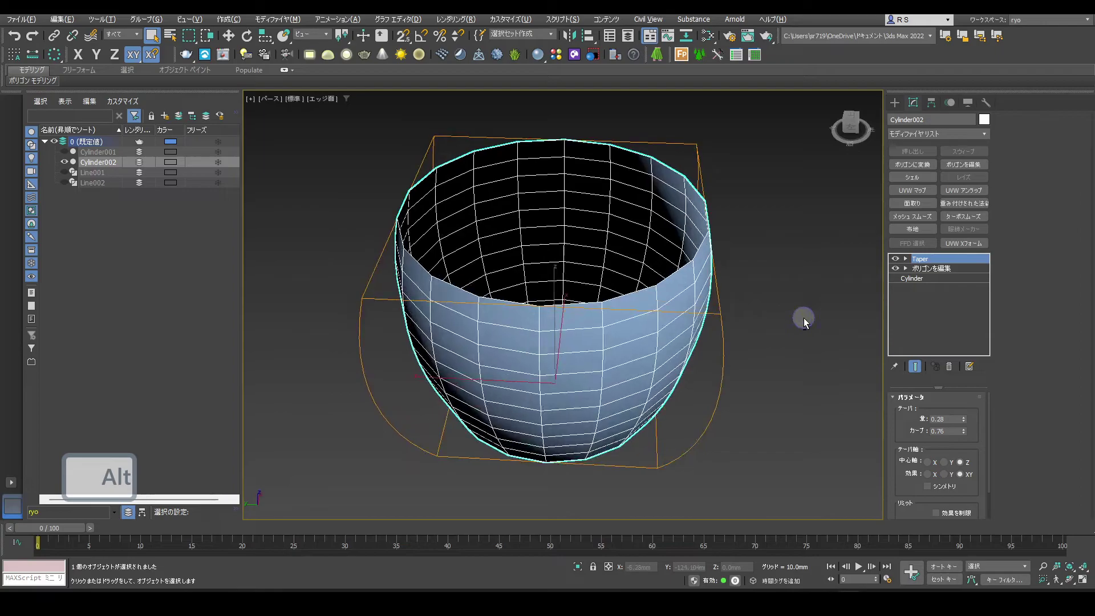
left_click(925, 179)
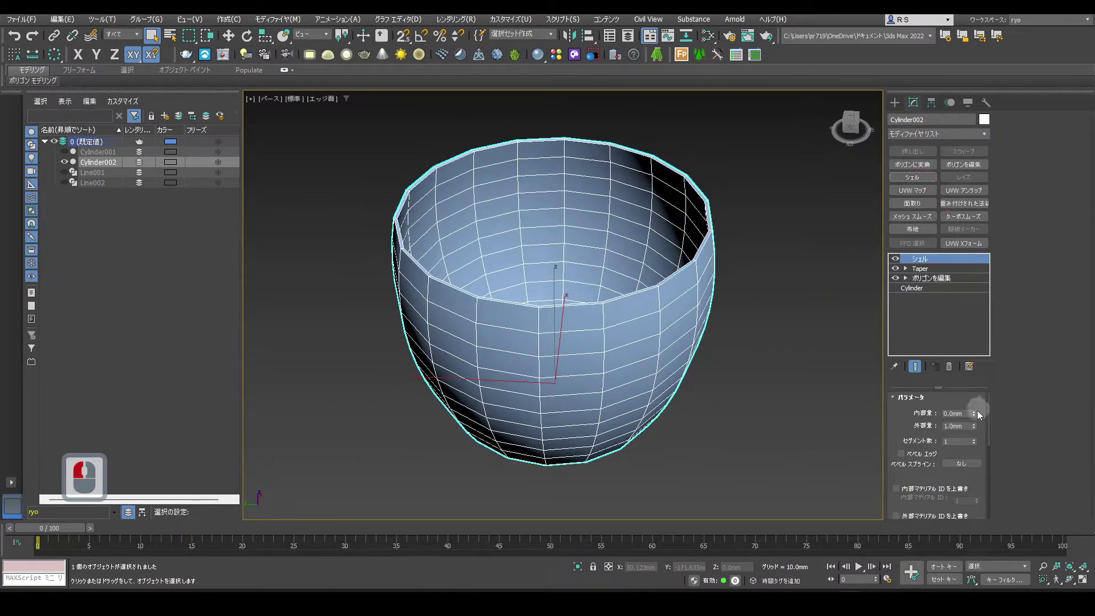
double_click(965, 425)
type("3")
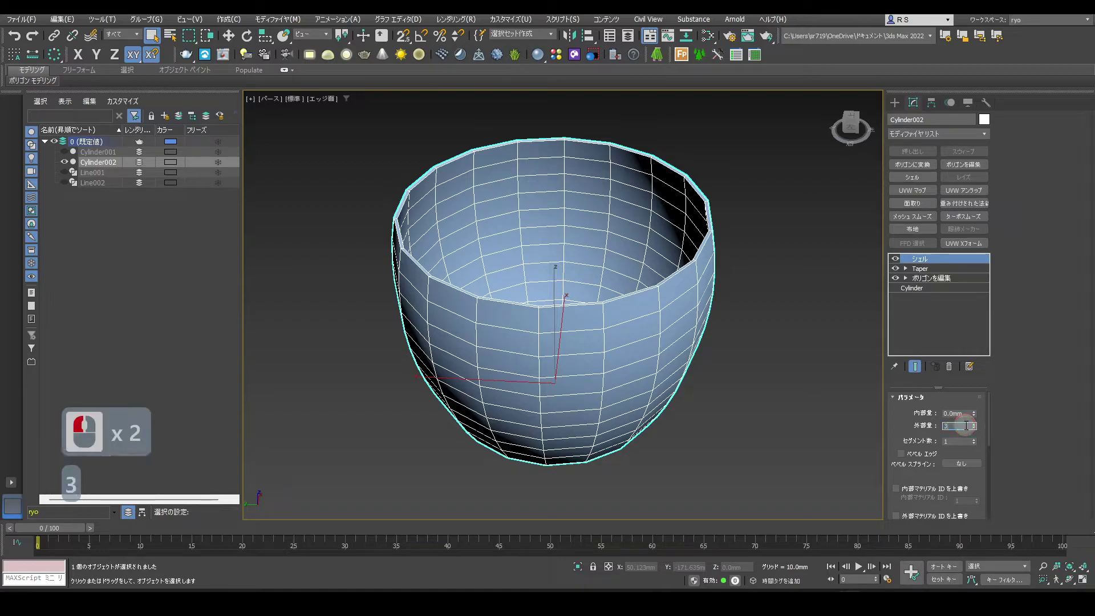
key("Return")
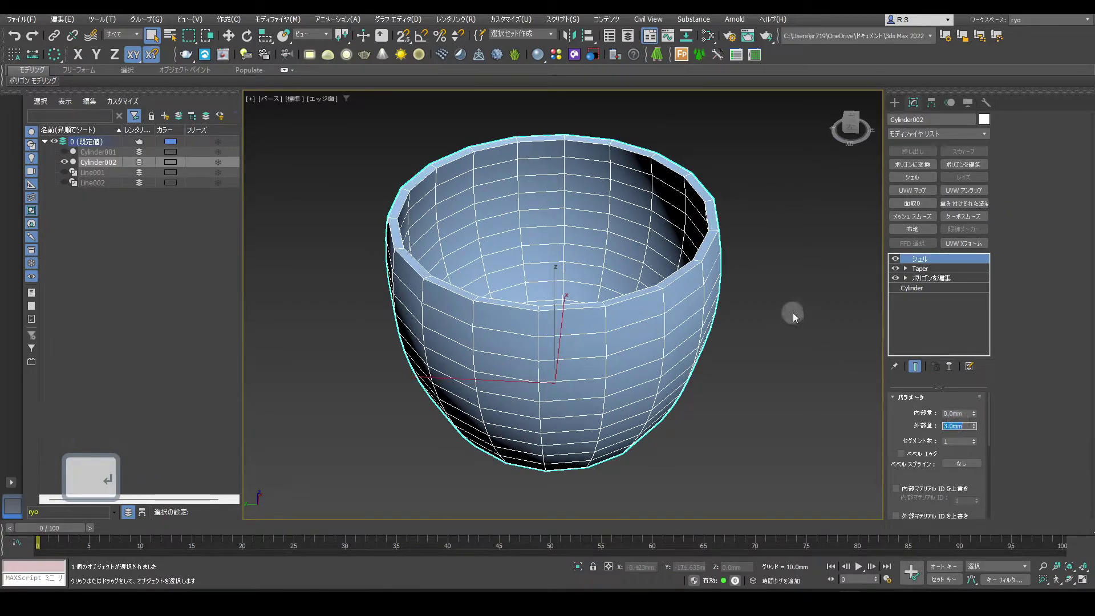
Try converting the shelled cup body to an Editable Poly from the viewport and undo the conversion.
middle_click_drag(767, 324, 761, 296, "alt")
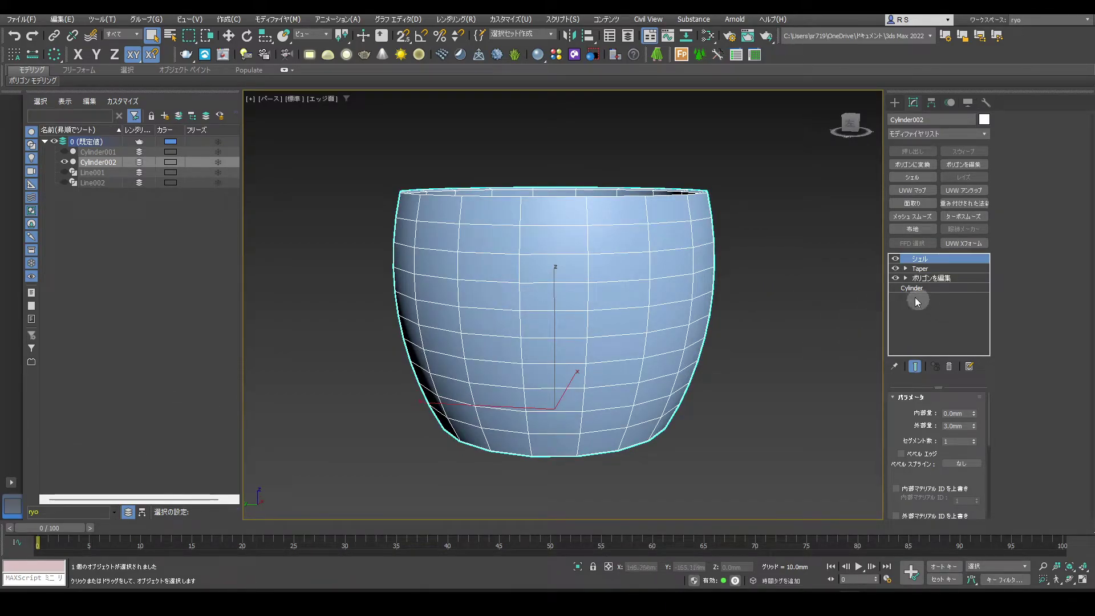
right_click(792, 325)
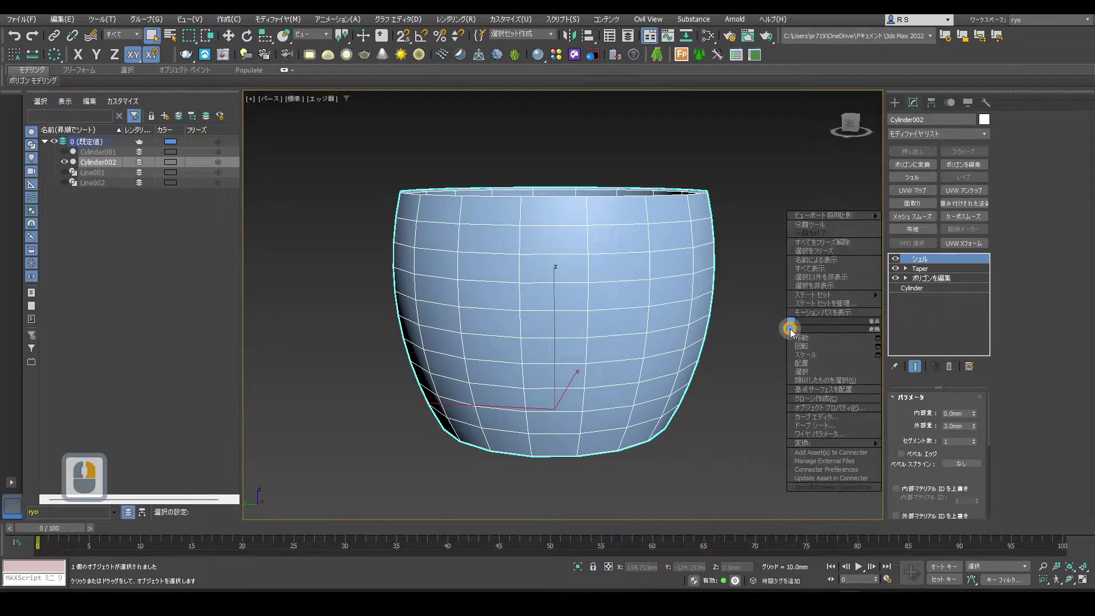
mouse_move(821, 443)
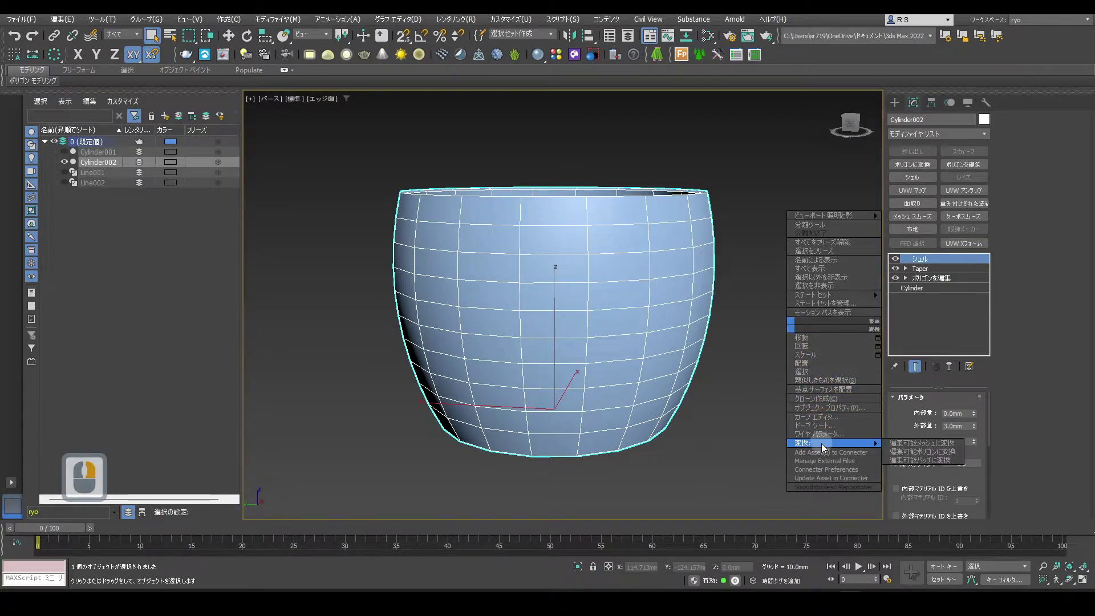
left_click(920, 451)
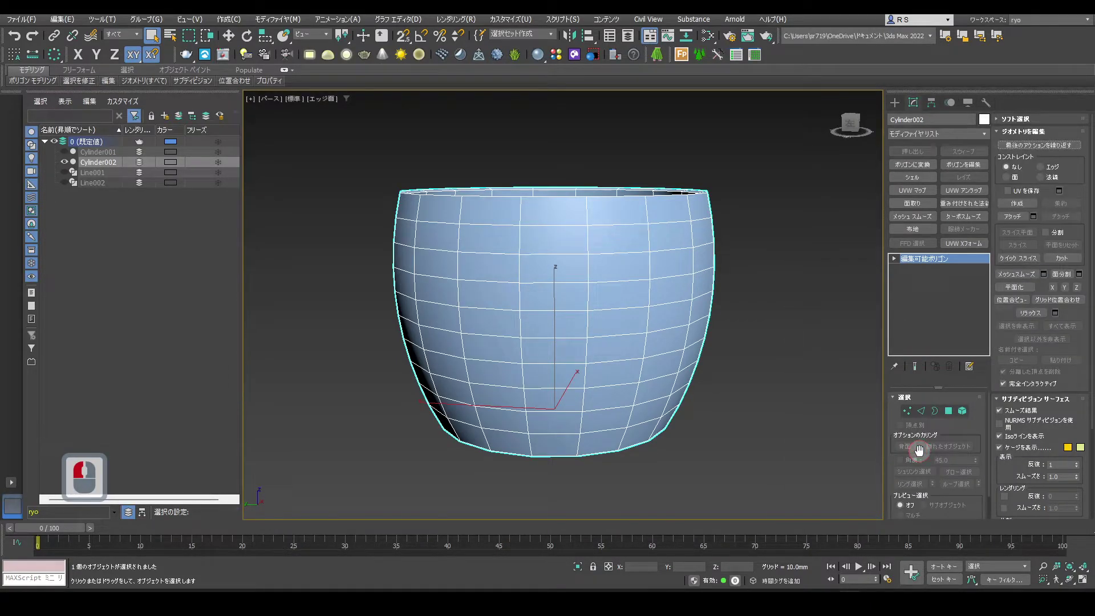
key("ctrl+z")
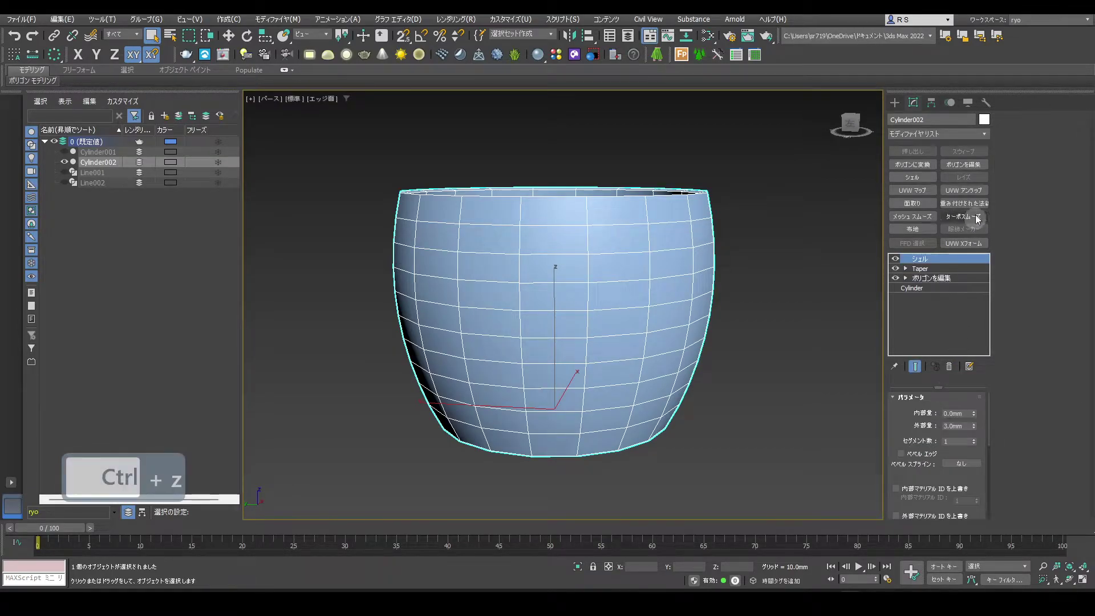
Add a second Edit Poly modifier above the Shell modifier on the cup body.
left_click(978, 165)
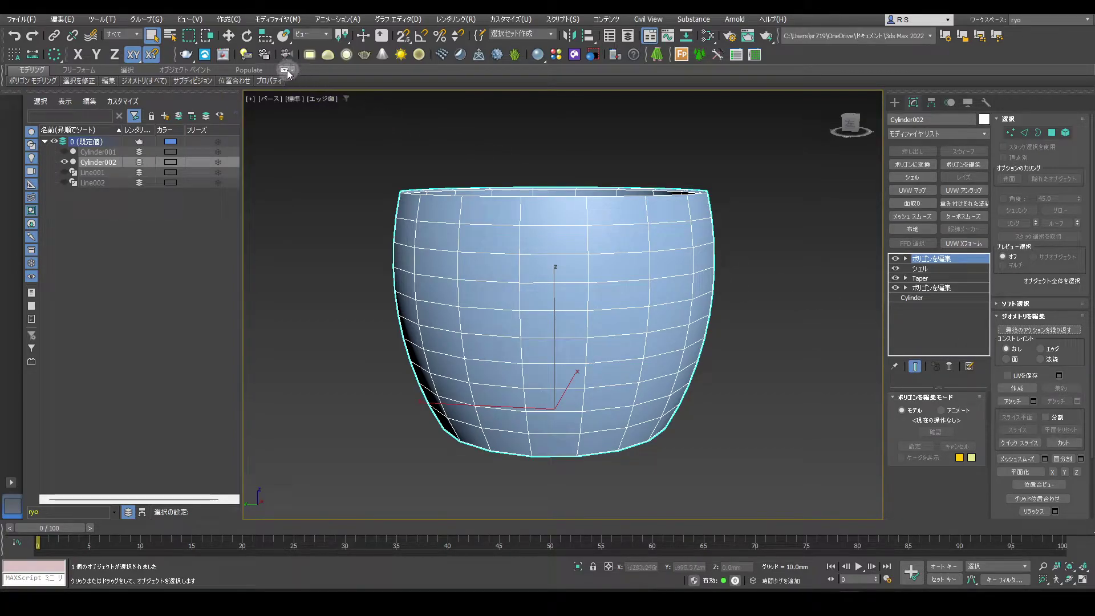
Insert SwiftLoop edge loops just below the cup's rim on the outer wall and on the inner wall.
left_click(323, 120)
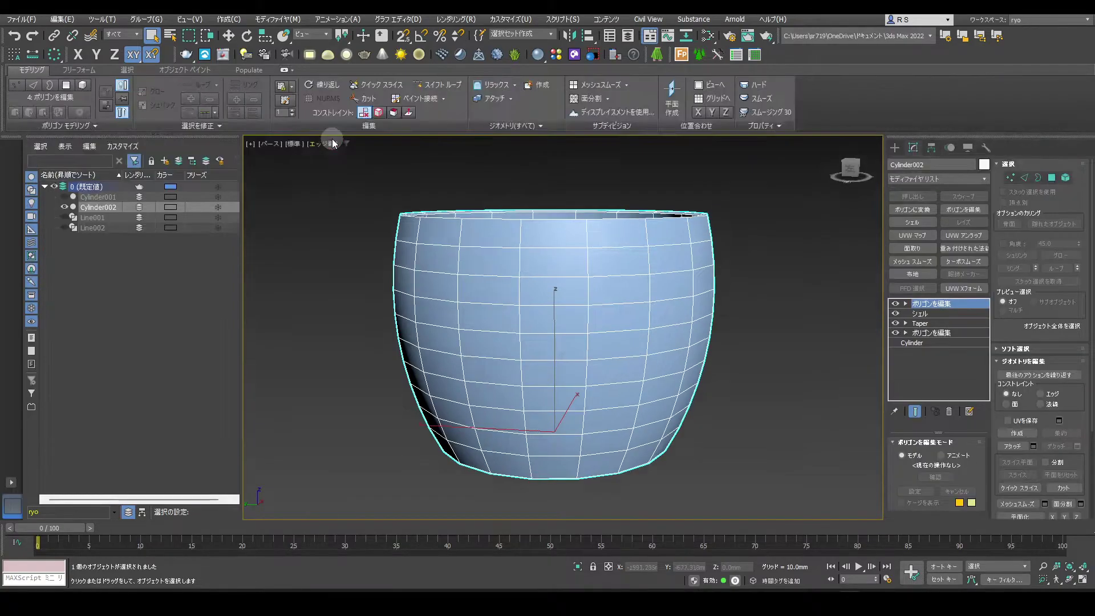
left_click(436, 84)
scroll(530, 201, "up", 3)
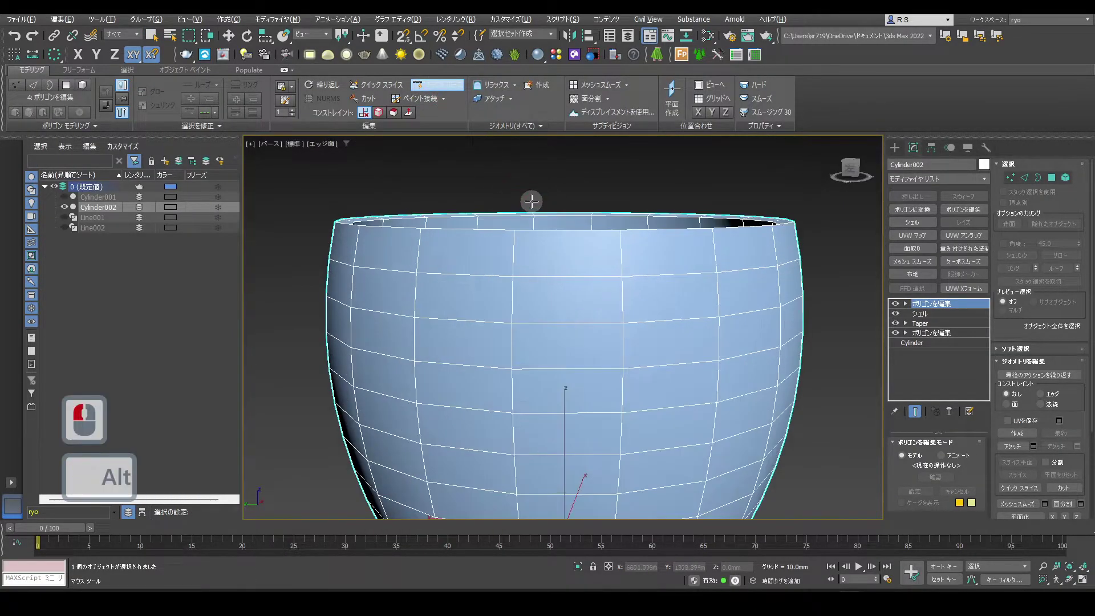
left_click(622, 235)
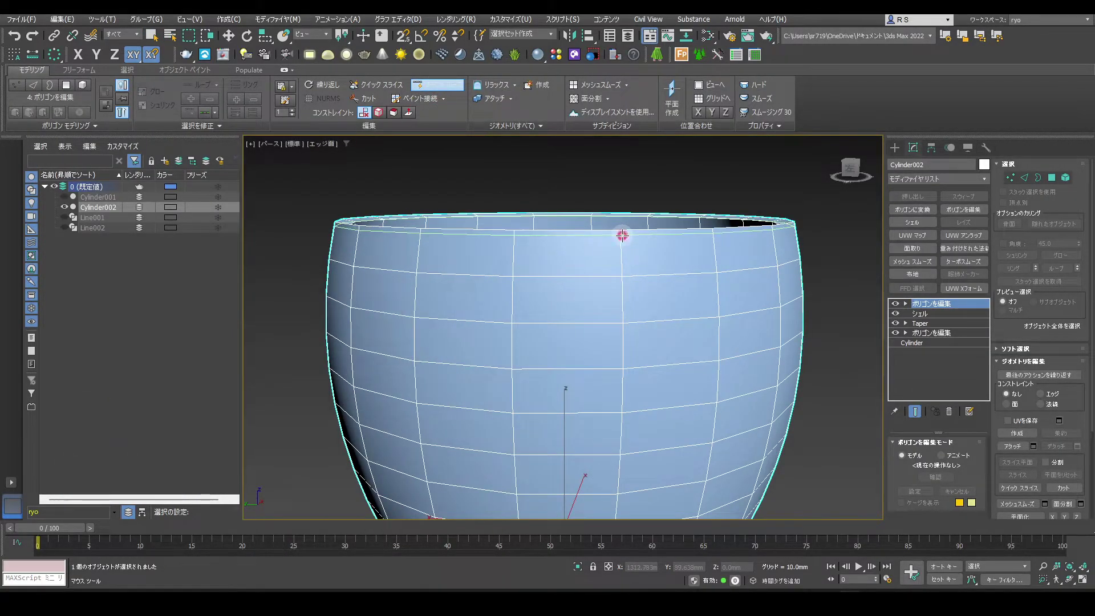
middle_click_drag(596, 216, 597, 245, "alt")
scroll(424, 146, "up", 5)
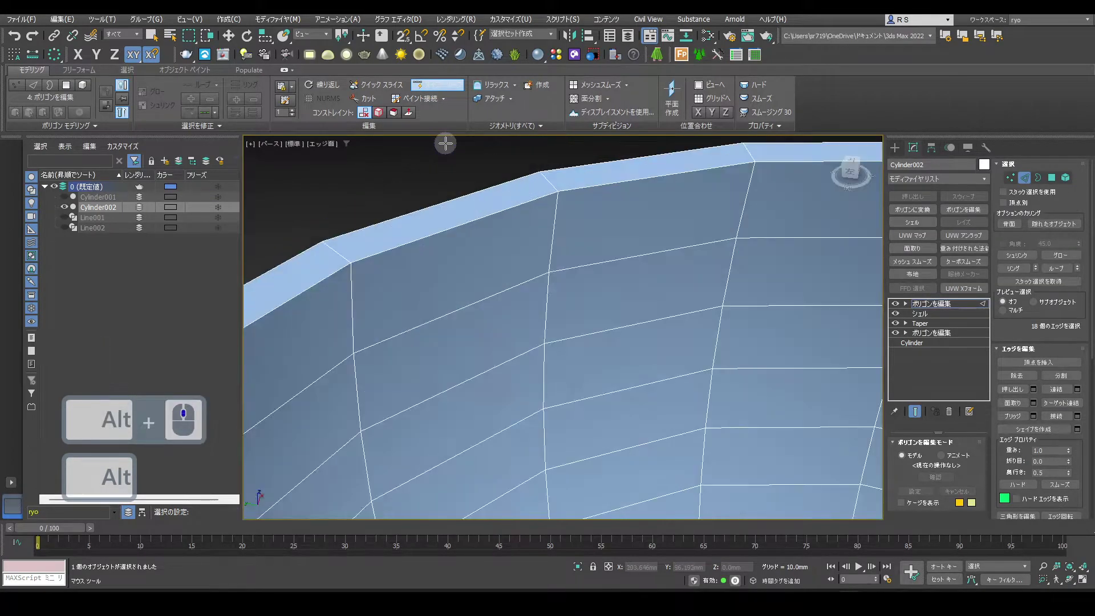
scroll(557, 199, "down", 5)
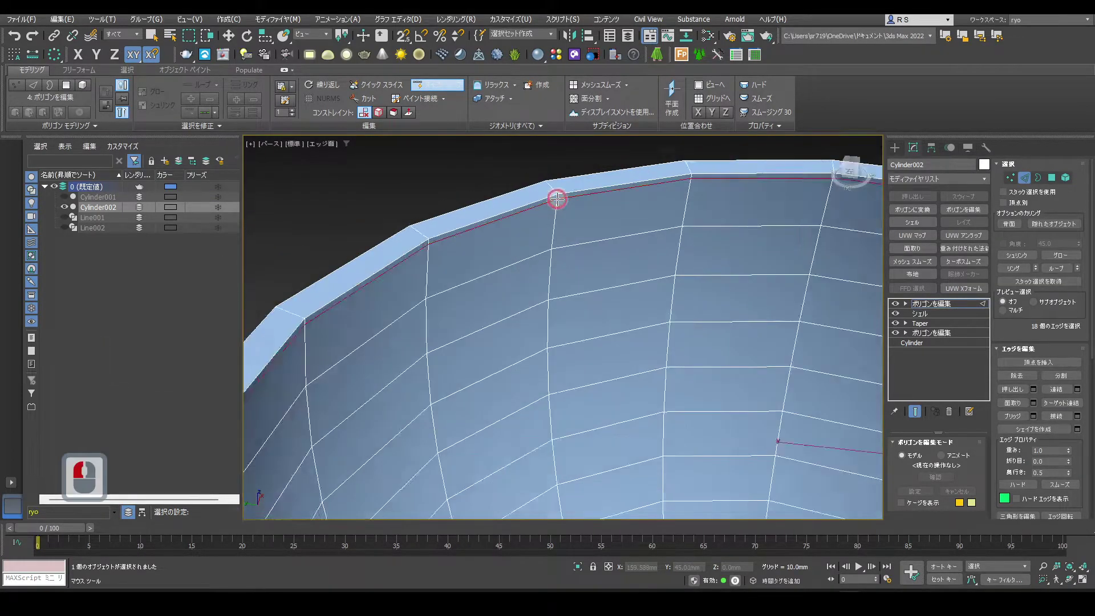
Insert SwiftLoop edge loops where the inner wall meets the floor and just above the outer bottom edge.
middle_click_drag(623, 313, 631, 326, "alt")
scroll(628, 391, "up", 5)
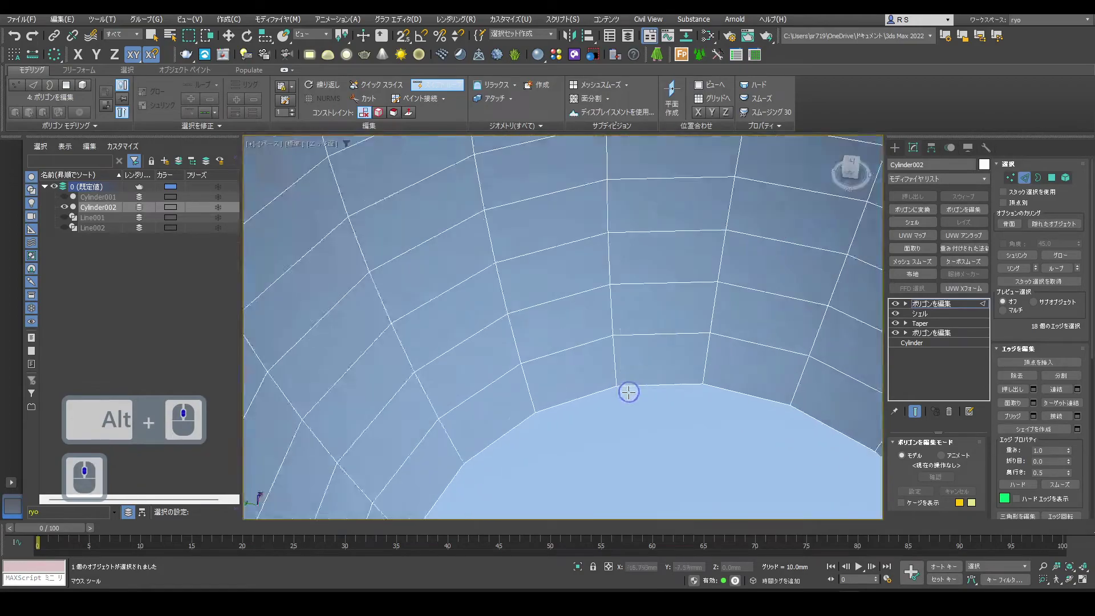
scroll(610, 376, "down", 10)
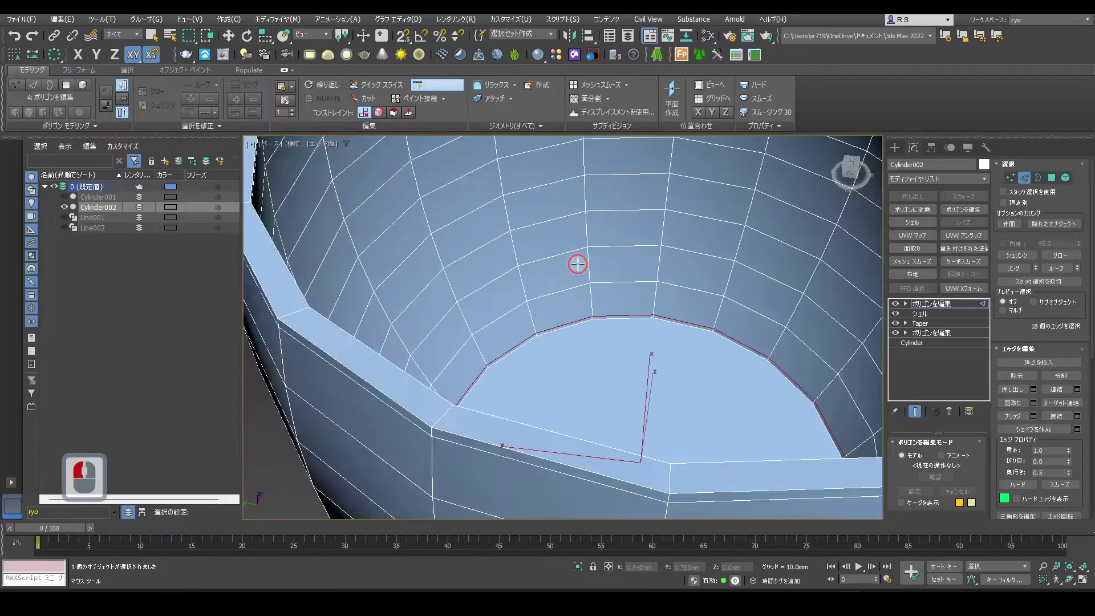
middle_click_drag(582, 268, 635, 362, "alt")
scroll(634, 362, "up", 5)
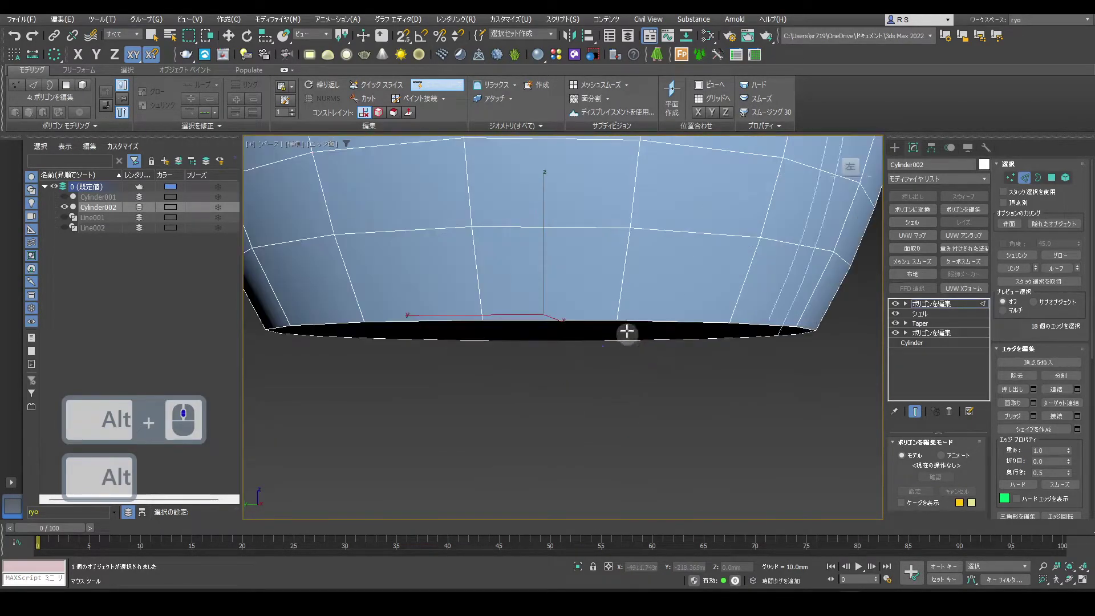
left_click(620, 313)
scroll(597, 407, "down", 5)
right_click(722, 383)
Inset the large polygon on the cup's underside by scaling a copy slightly inward, leaving a narrow ring around it.
left_click(1051, 180)
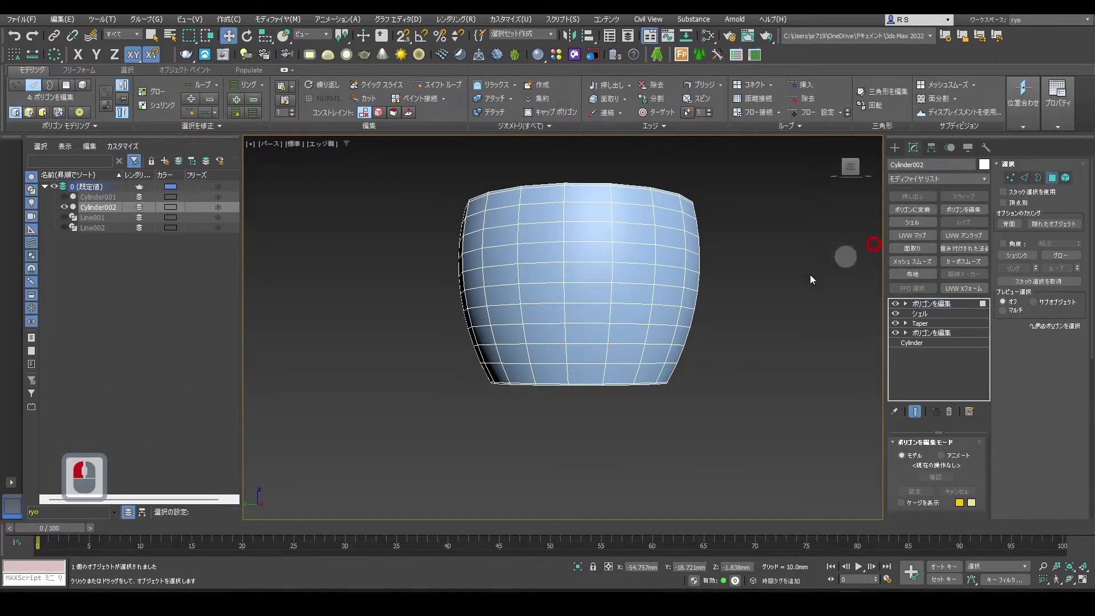
scroll(573, 337, "up", 5)
middle_click_drag(563, 385, 583, 344, "alt")
left_click(586, 345)
key("r")
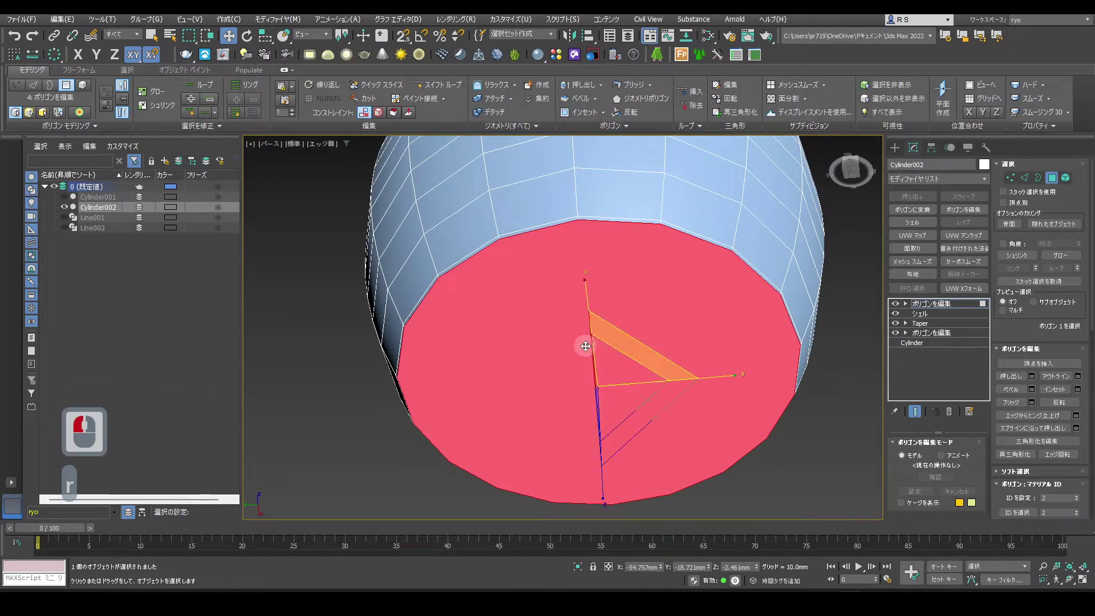
mouse_move(610, 362)
left_mouse_down("shift")
mouse_move(595, 337)
mouse_move(611, 355)
left_mouse_up("shift")
key("w")
key("e")
key("r")
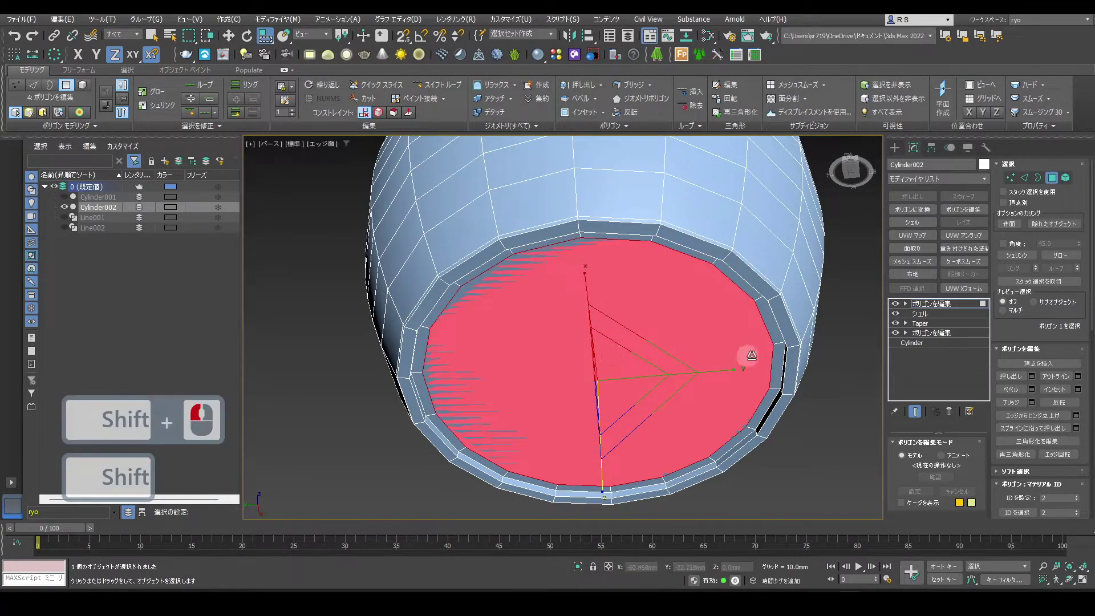
key("w")
left_click(835, 358)
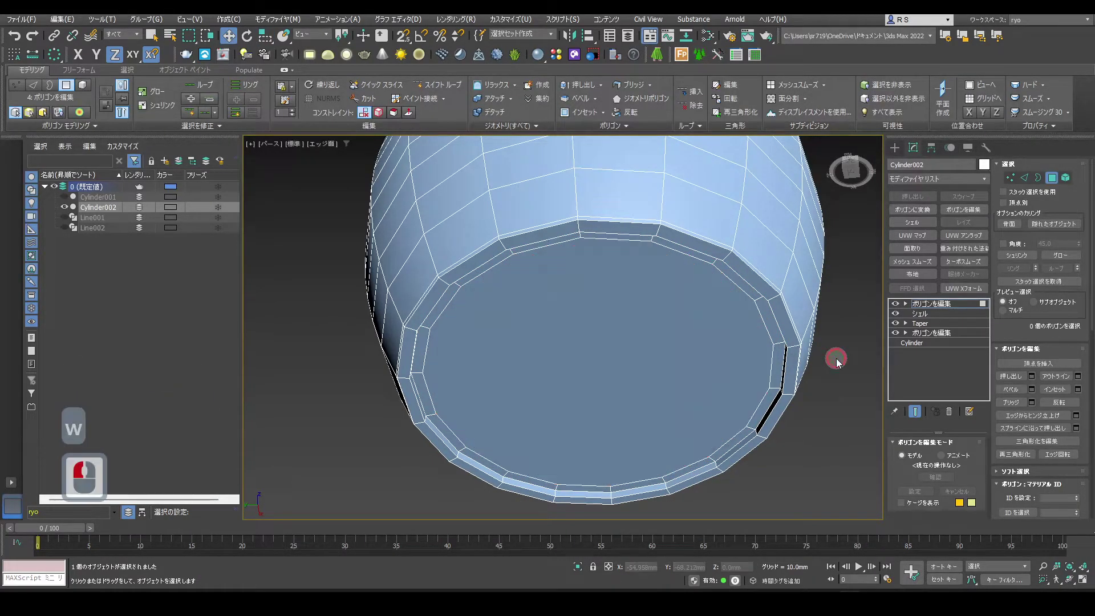
Inset the polygon of the cup's inner floor slightly to add a narrow supporting ring around it.
middle_click_drag(585, 271, 575, 310, "alt")
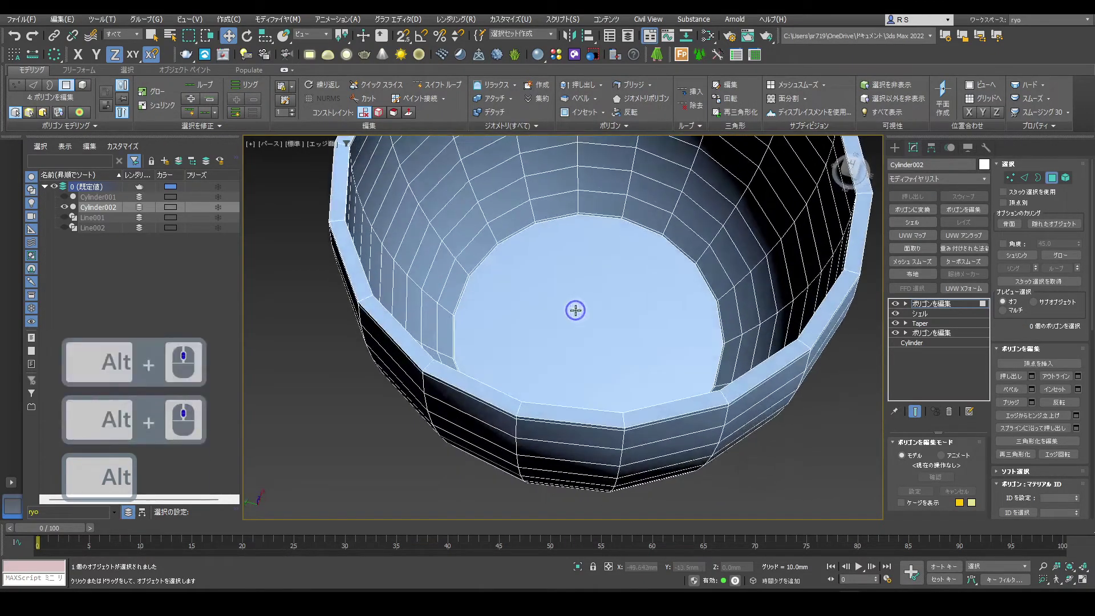
left_click(564, 273)
key("e")
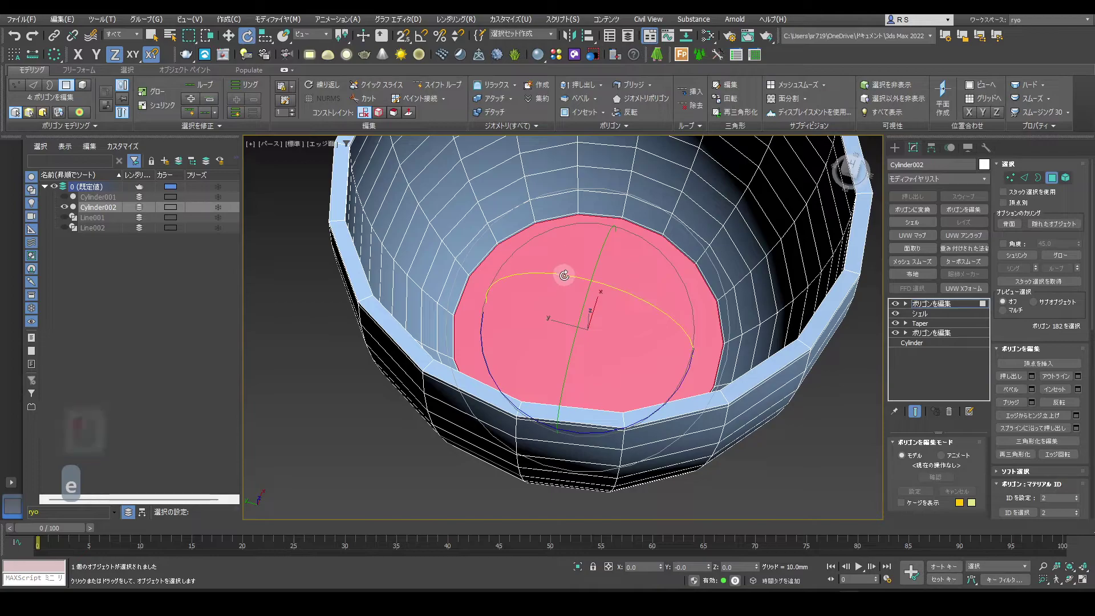
key("r")
mouse_move(593, 308)
left_mouse_down("shift")
mouse_move(601, 320)
mouse_move(593, 286)
mouse_move(594, 314)
left_mouse_up("shift")
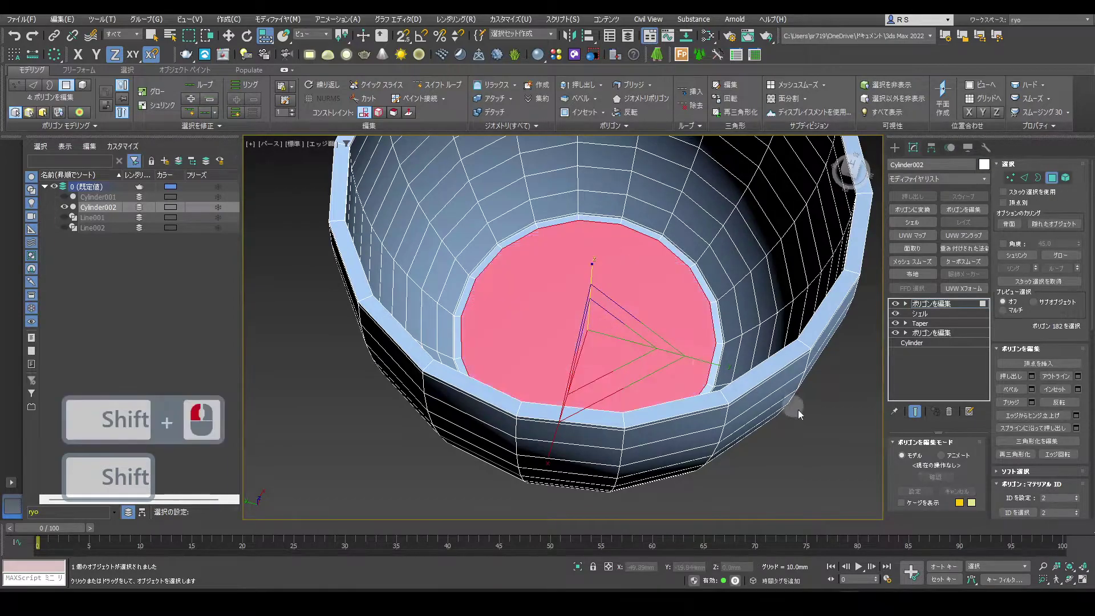
left_click(822, 418)
Select the single outer wall polygon a few rows below the rim where the handle starts, and show it in the maximized Left view.
key("alt+w")
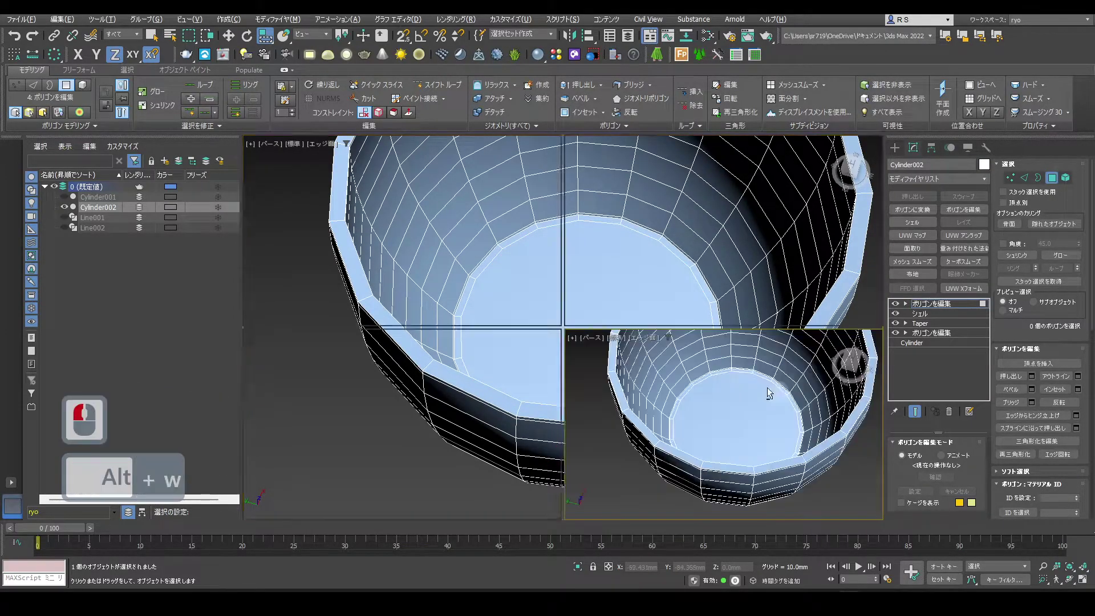
scroll(507, 309, "down", 3)
middle_click_drag(494, 268, 491, 206)
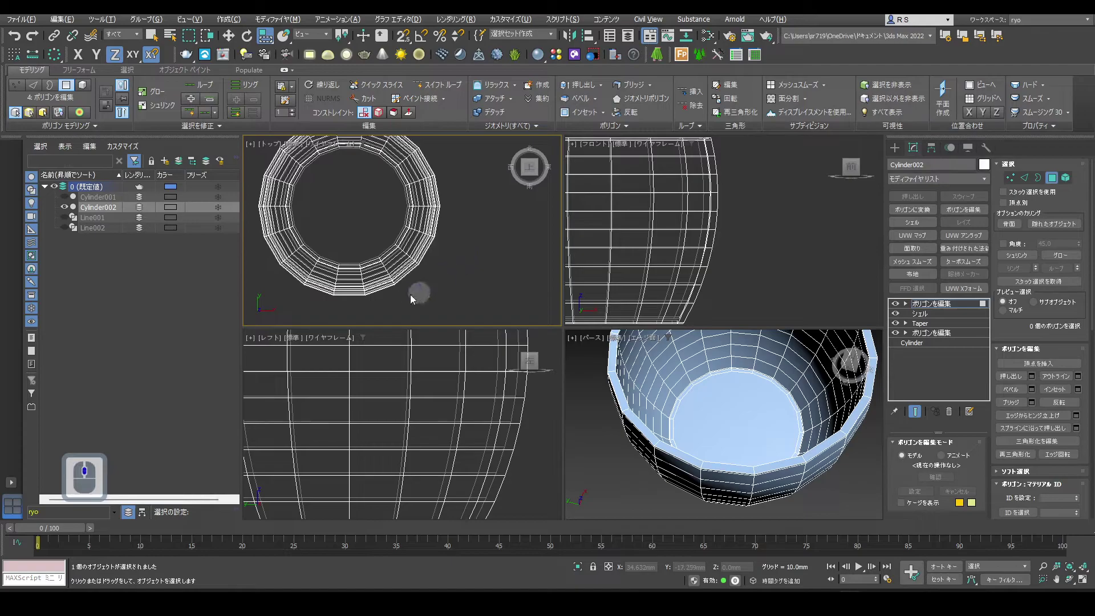
left_click_drag(354, 312, 349, 284)
scroll(723, 424, "down", 4)
middle_click_drag(723, 428, 674, 384, "alt")
key("w")
left_click(792, 407)
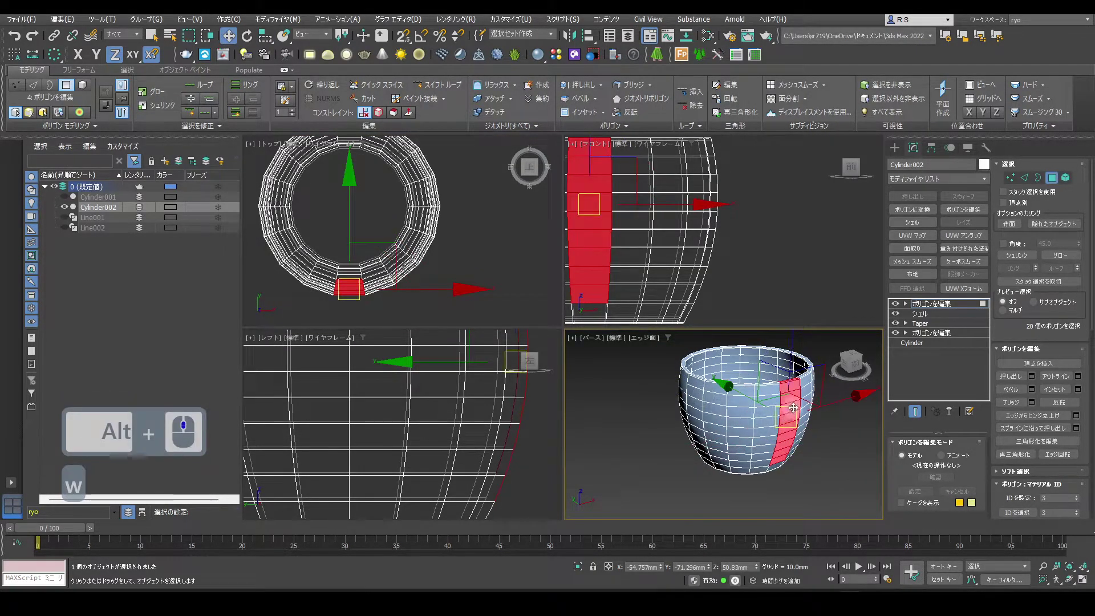
right_click(443, 408)
key("alt+w")
scroll(442, 409, "down", 3)
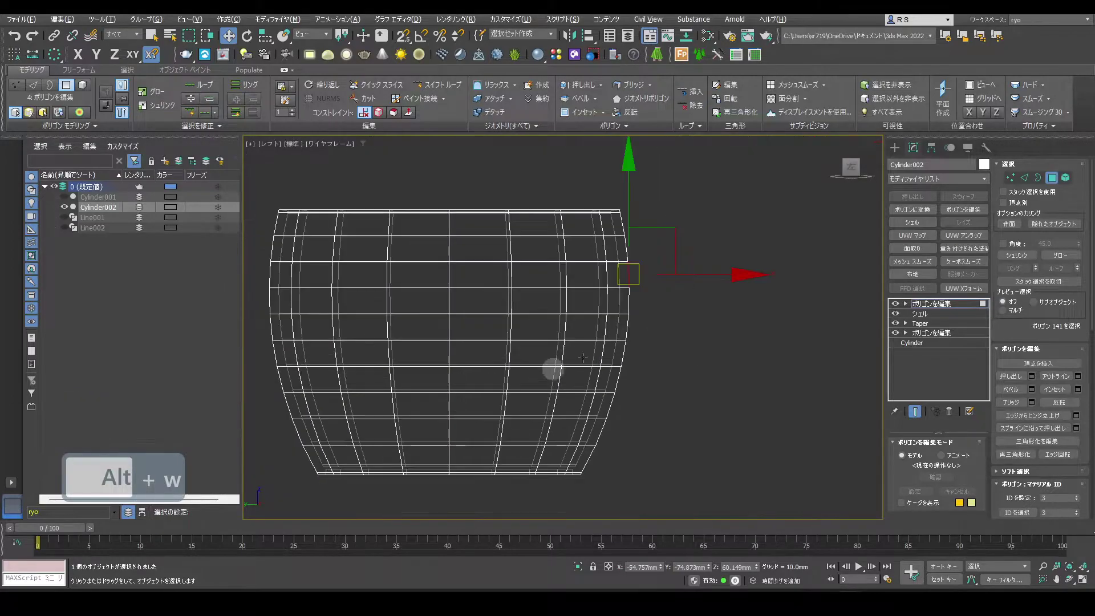
Extrude the selected wall polygon outward and then downward in segments to form the upper curve of the handle.
left_click_drag(674, 250, 789, 313, "shift")
key("w")
key("e")
key("w")
left_click_drag(733, 269, 744, 317, "shift")
Rotate and extrude the handle's end polygon further so it curves down and back toward the lower cup wall.
key("e")
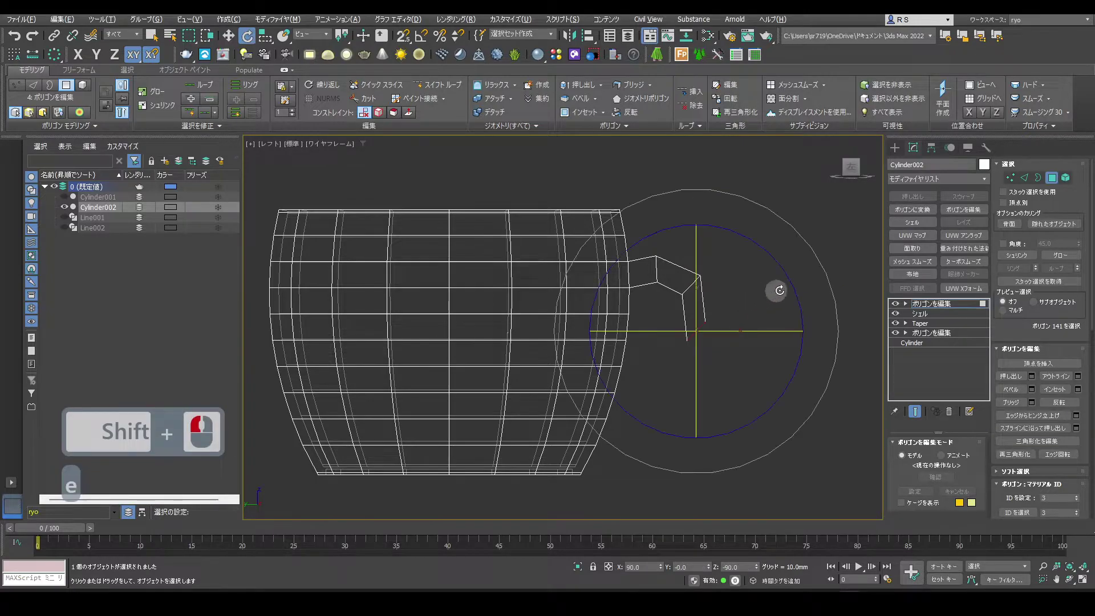
left_click_drag(789, 283, 721, 372)
key("w")
key("e")
left_click_drag(768, 340, 771, 392)
key("w")
left_click_drag(714, 368, 692, 394, "shift")
key("e")
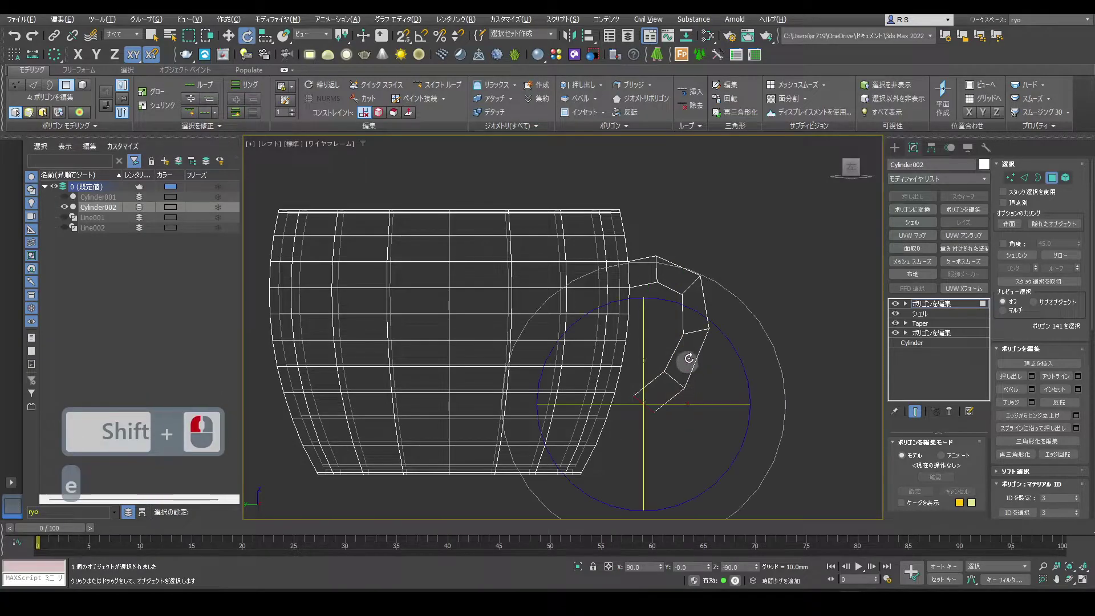
left_click_drag(717, 332, 727, 369)
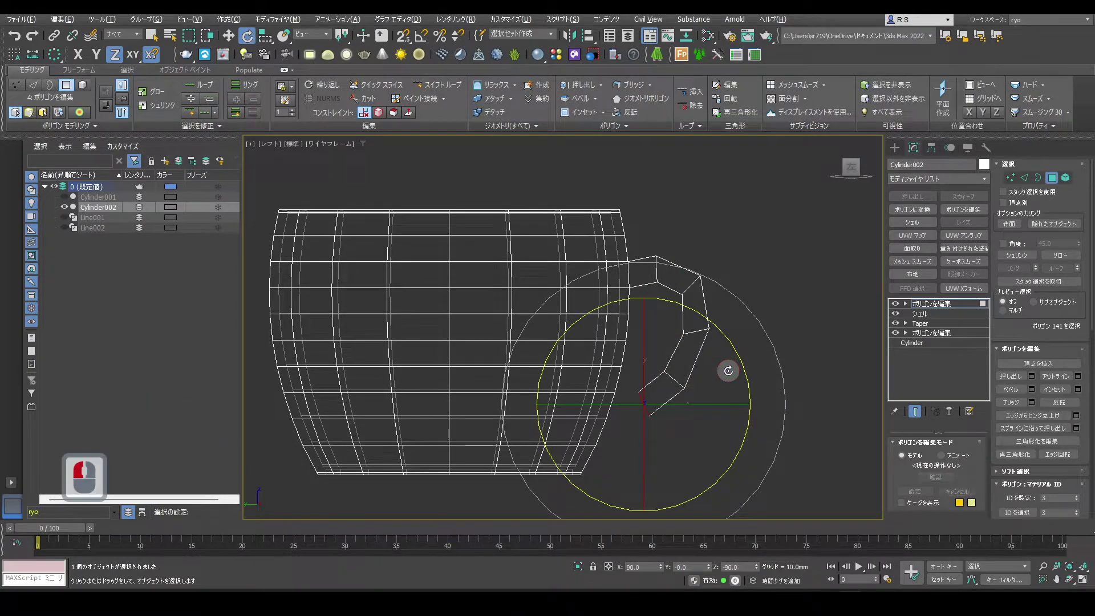
key("w")
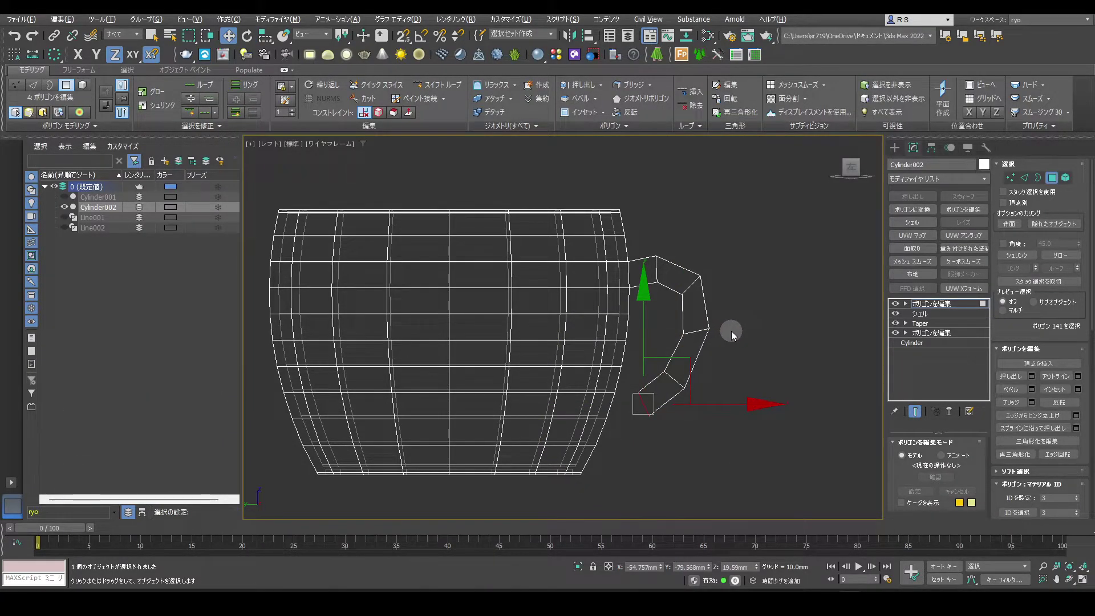
Bridge the handle's end polygon to the facing polygon on the lower cup wall.
key("alt+w")
key("alt+w")
middle_click_drag(684, 374, 667, 355)
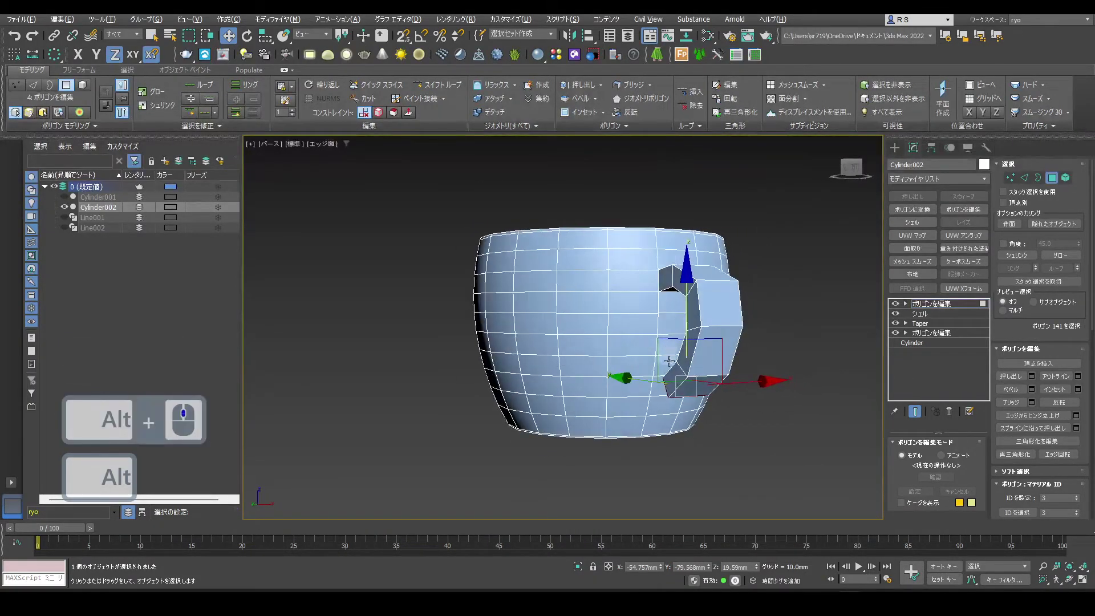
left_click(657, 386, "ctrl")
middle_click_drag(612, 377, 654, 374, "alt")
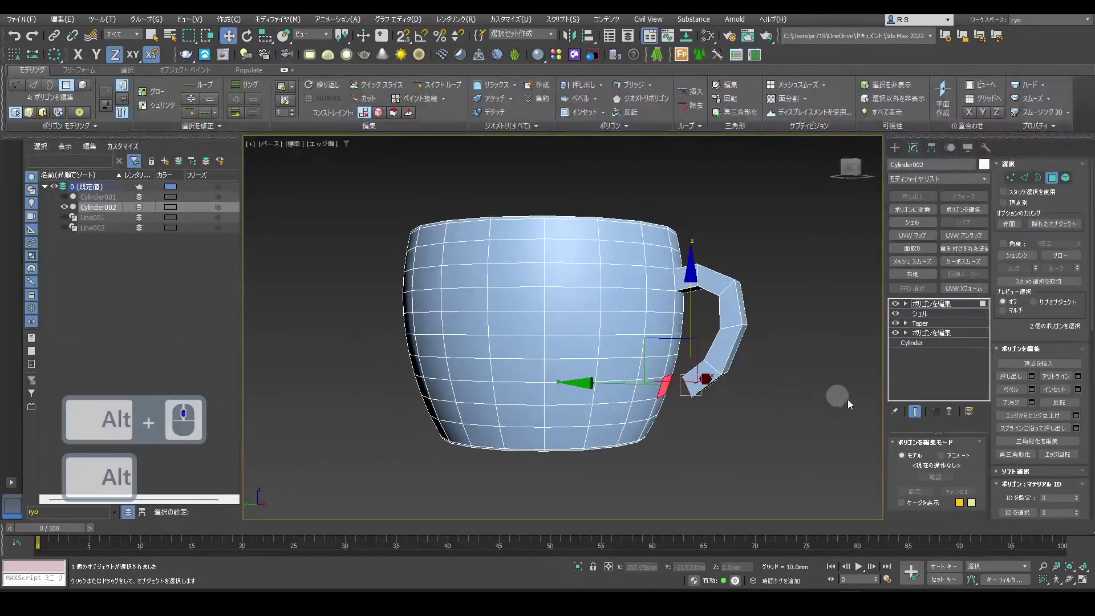
left_click(1021, 400)
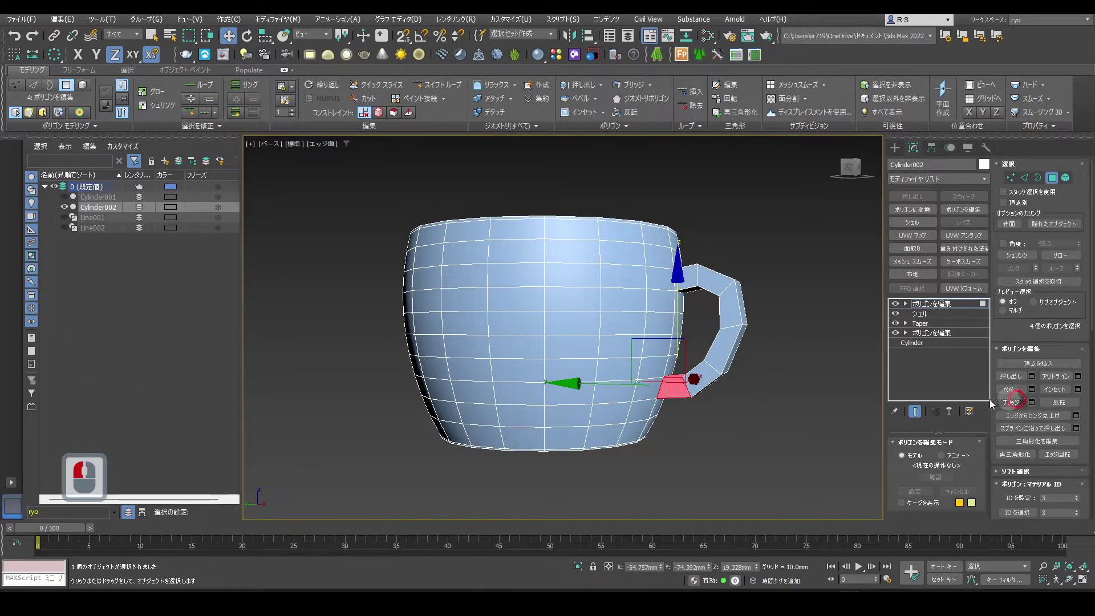
scroll(613, 333, "up", 2)
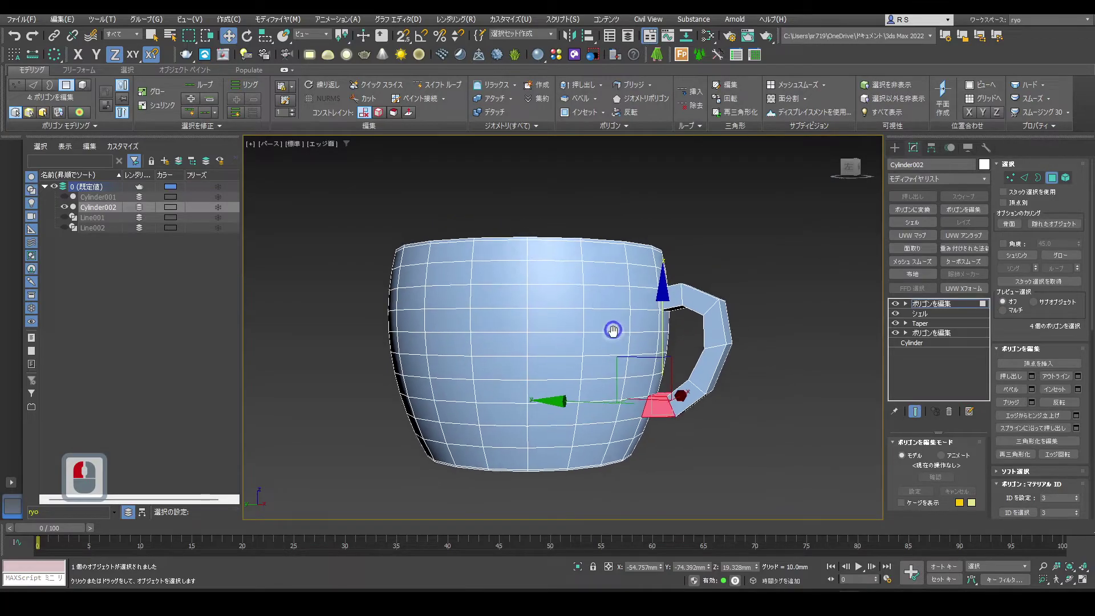
left_click(800, 354)
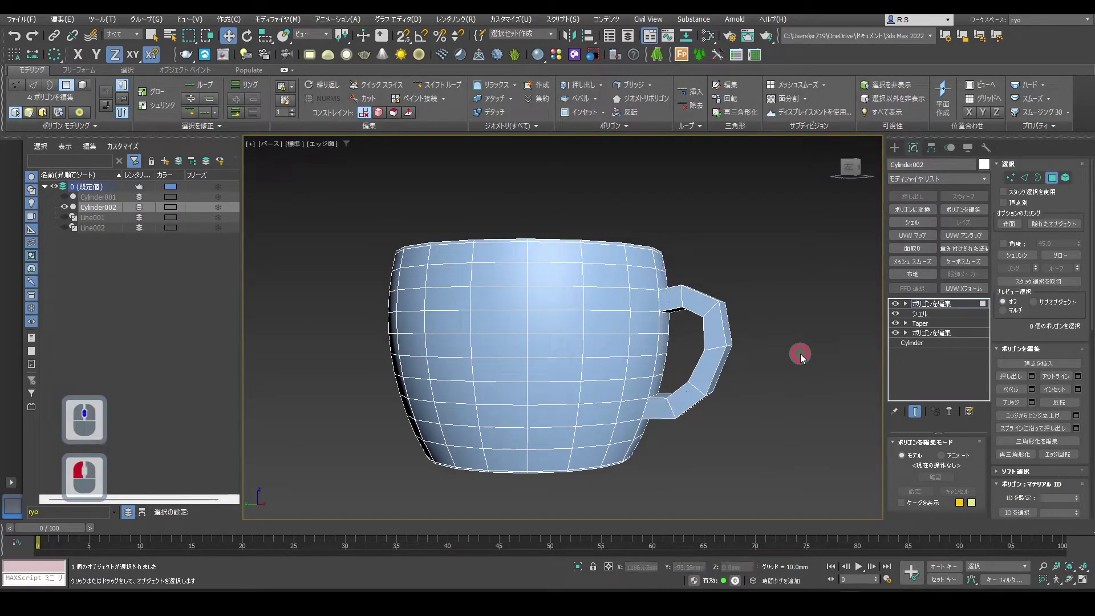
Add a TurboSmooth modifier to the cup with 3 iterations.
left_click(964, 262)
left_click(974, 459)
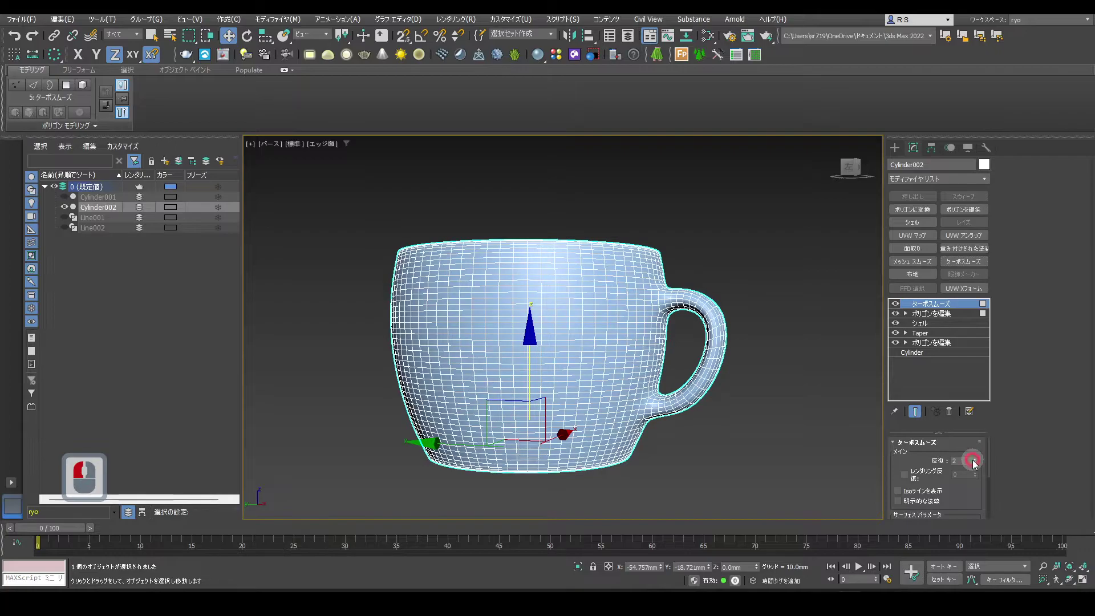
left_click(974, 459)
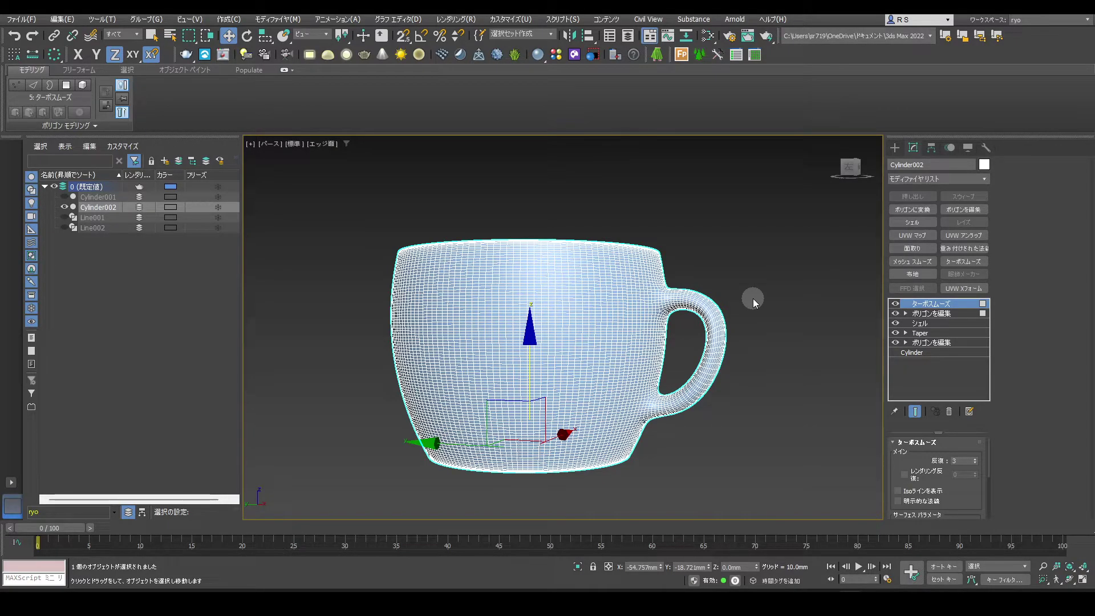
In the Edit Poly below TurboSmooth, turn off the end result display and connect the edges spanning the handle's width.
left_click(932, 314)
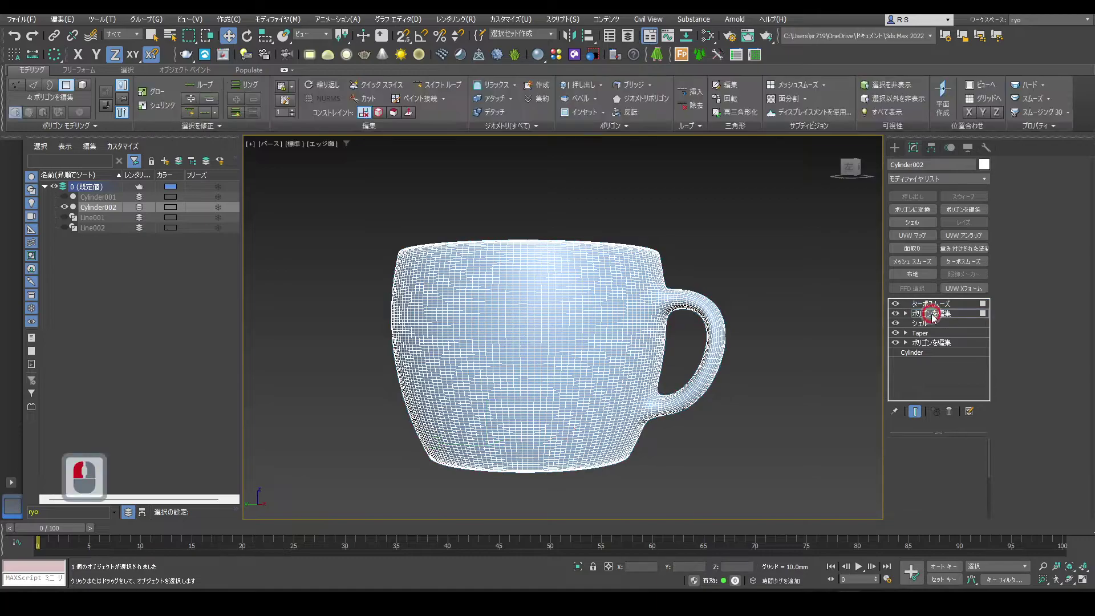
left_click(915, 411)
middle_click_drag(756, 298, 734, 320, "alt")
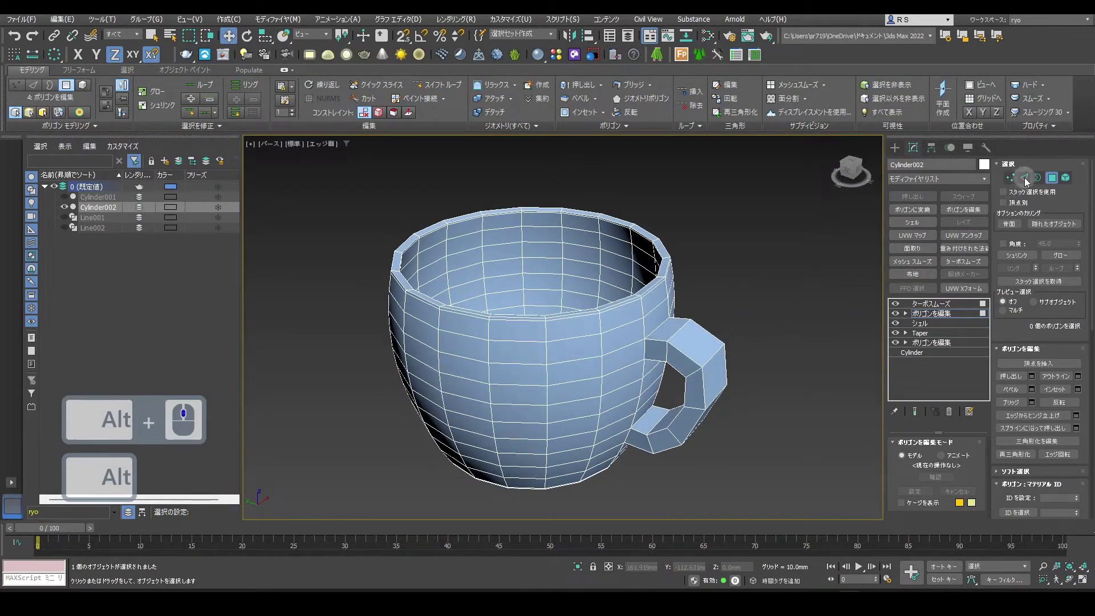
left_click(1025, 180)
left_click(658, 327)
middle_click_drag(668, 402, 660, 377, "alt")
double_click(652, 460, "ctrl")
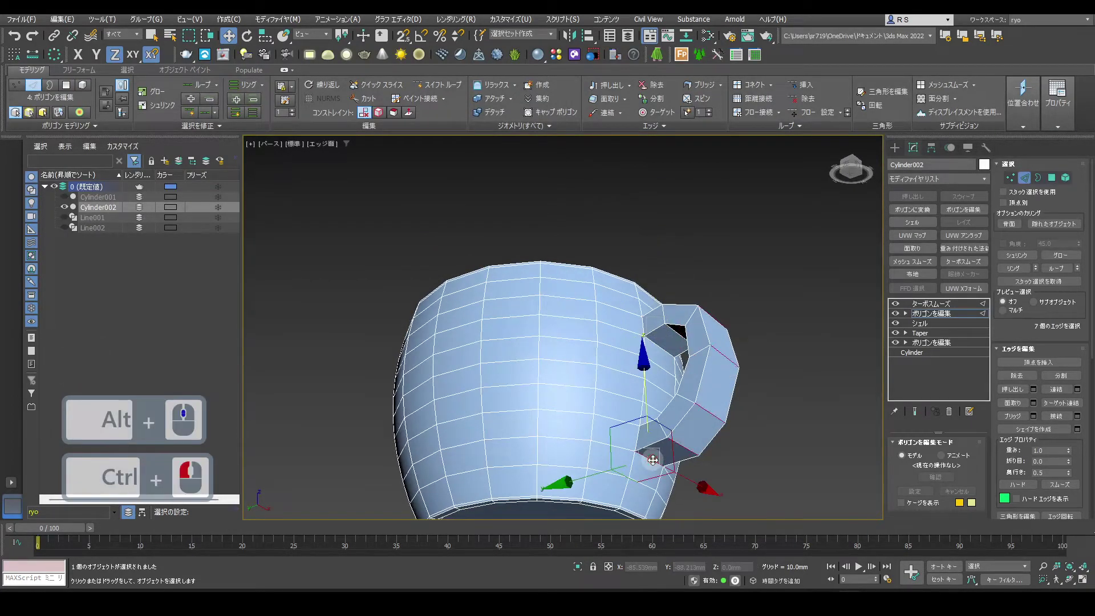
middle_click_drag(695, 320, 702, 393, "alt")
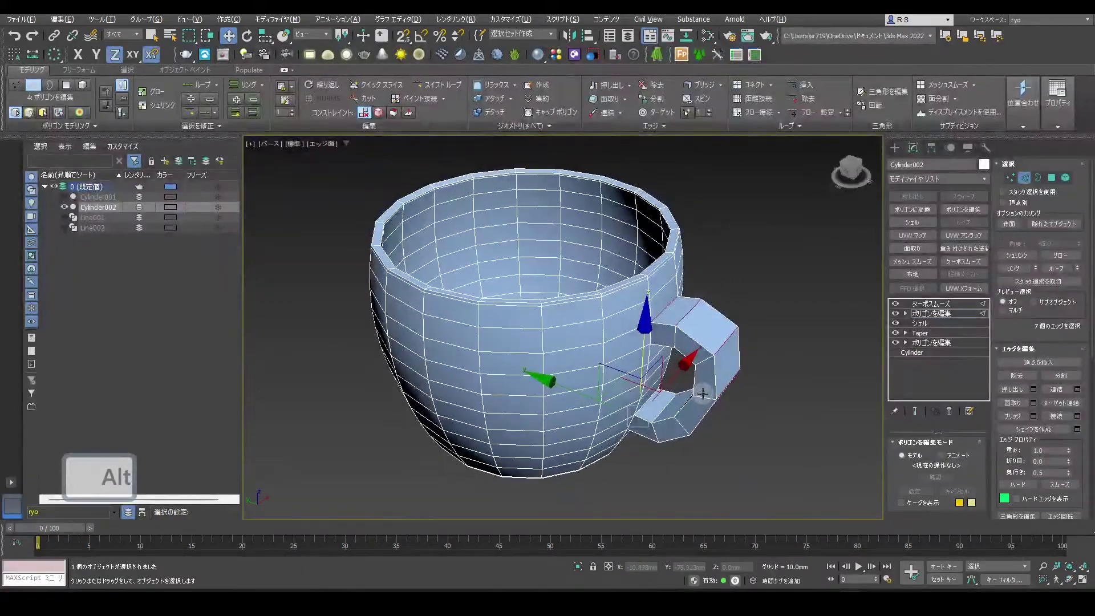
left_click(1062, 416)
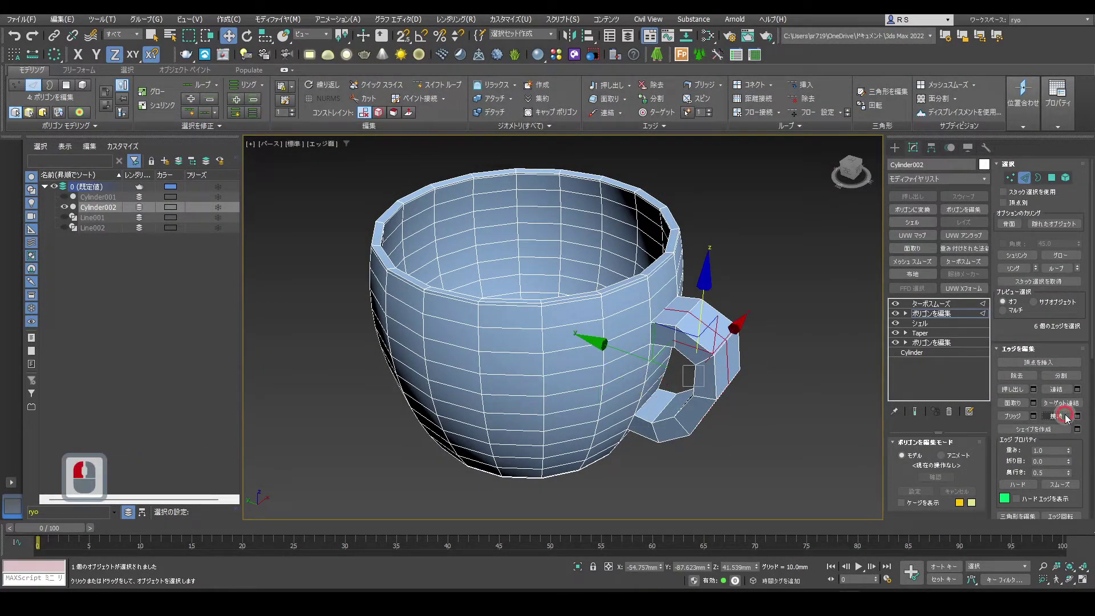
Display the smoothed end result with its cage and lower the two connected edges on top of the handle near the cup wall.
left_click(791, 378)
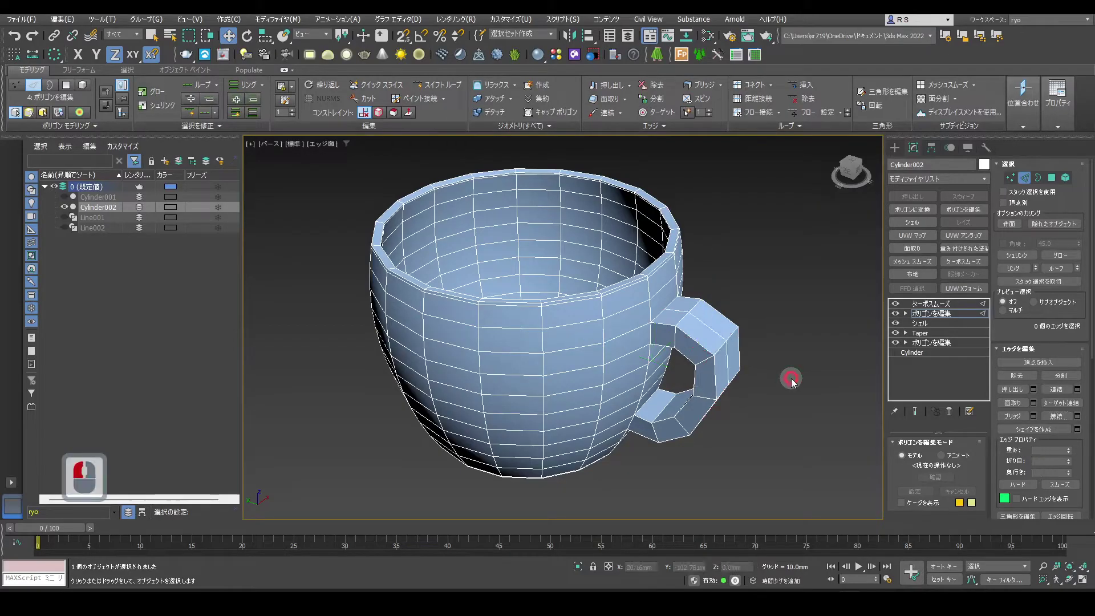
left_click(690, 313)
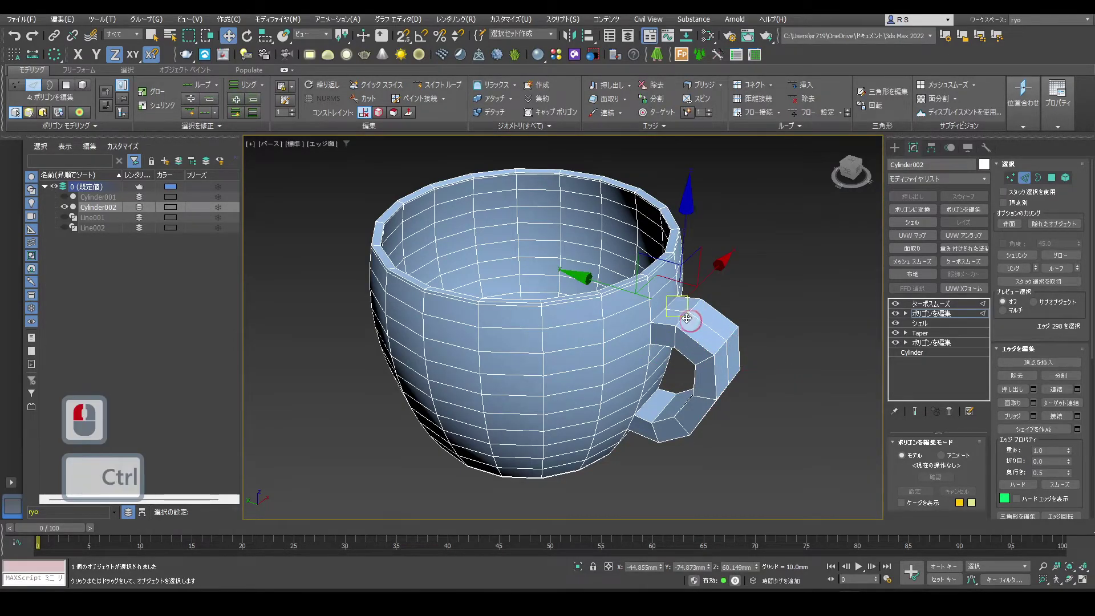
left_click(701, 323, "ctrl")
middle_click_drag(743, 351, 787, 379, "alt")
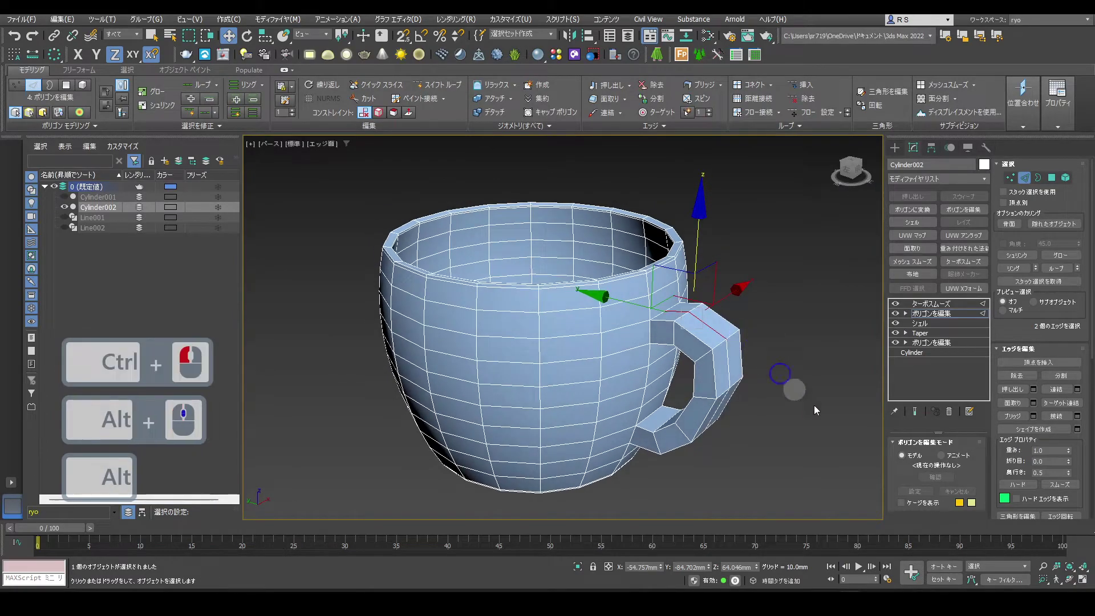
left_click(915, 409)
left_click(902, 502)
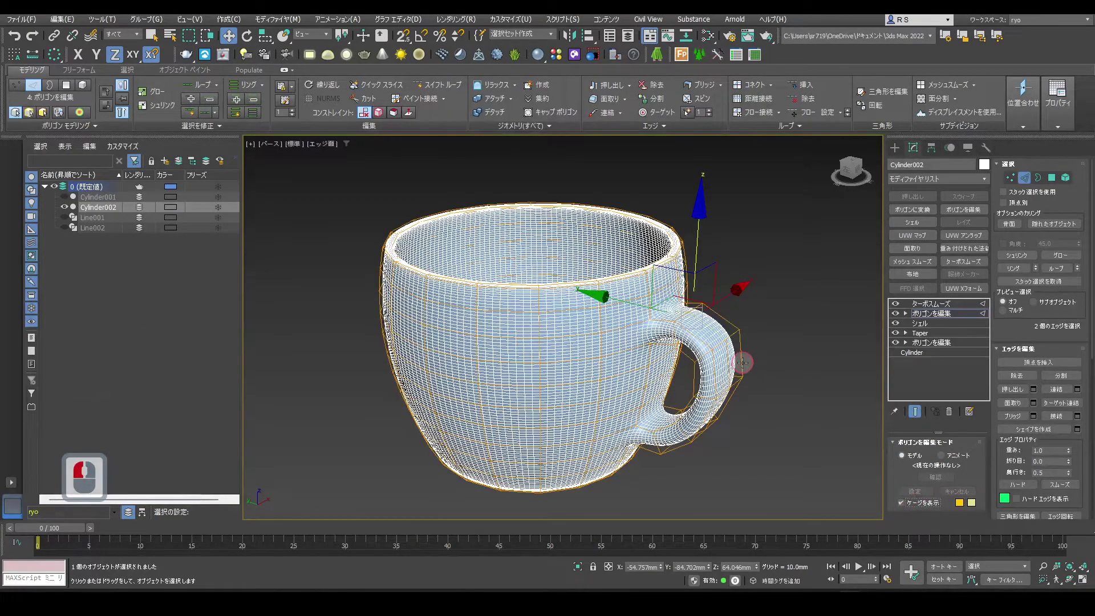
scroll(741, 362, "up", 5)
left_click_drag(642, 182, 639, 221)
Move the two middle edges on the handle's outer side inward toward the cup, to about -91 mm on Y.
left_click(712, 374)
middle_click_drag(786, 410, 698, 345)
left_click(689, 341, "ctrl")
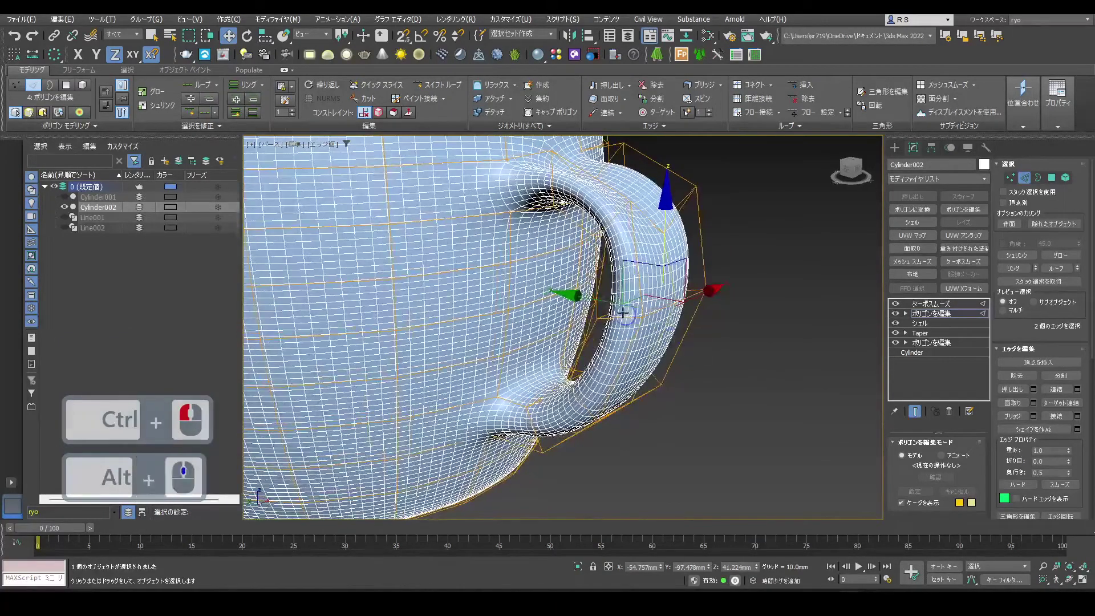
left_click_drag(614, 303, 581, 293)
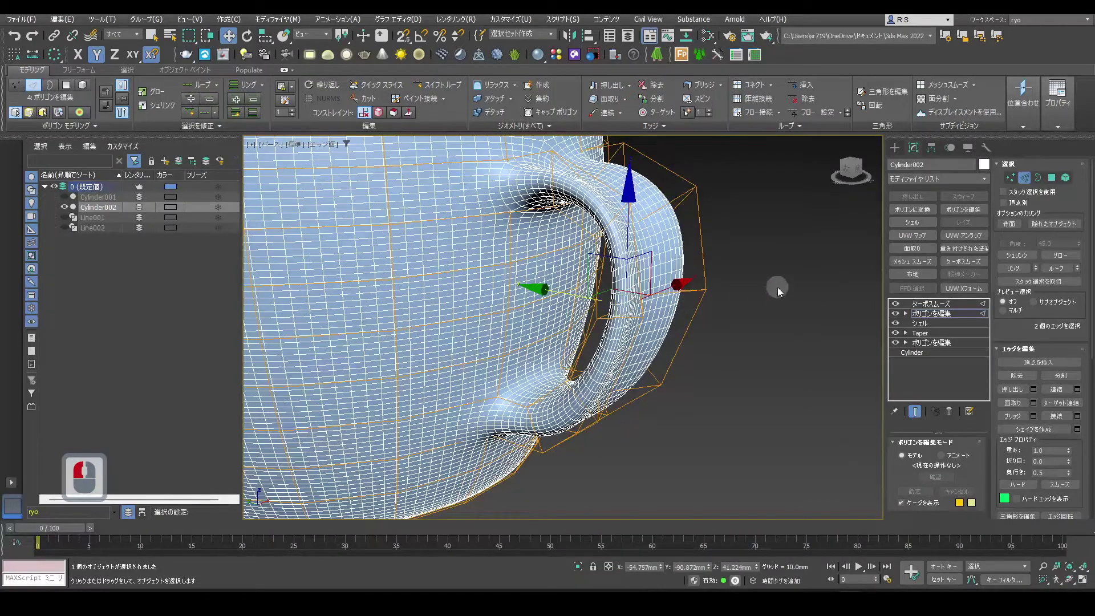
Return to the TurboSmooth level and turn off the edged-faces display so the cup shows with plain shading.
left_click(925, 303)
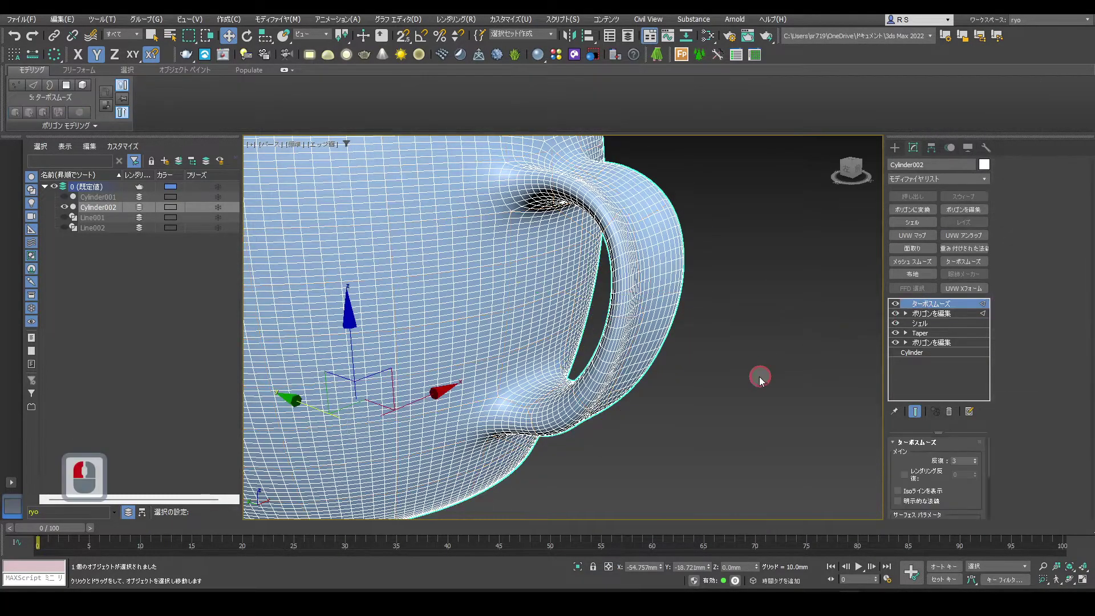
key("F4")
scroll(715, 374, "down", 5)
mouse_move(708, 334)
middle_mouse_down("alt")
mouse_move(696, 368)
mouse_move(643, 317)
mouse_move(636, 335)
mouse_move(710, 346)
mouse_move(716, 326)
middle_mouse_up("alt")
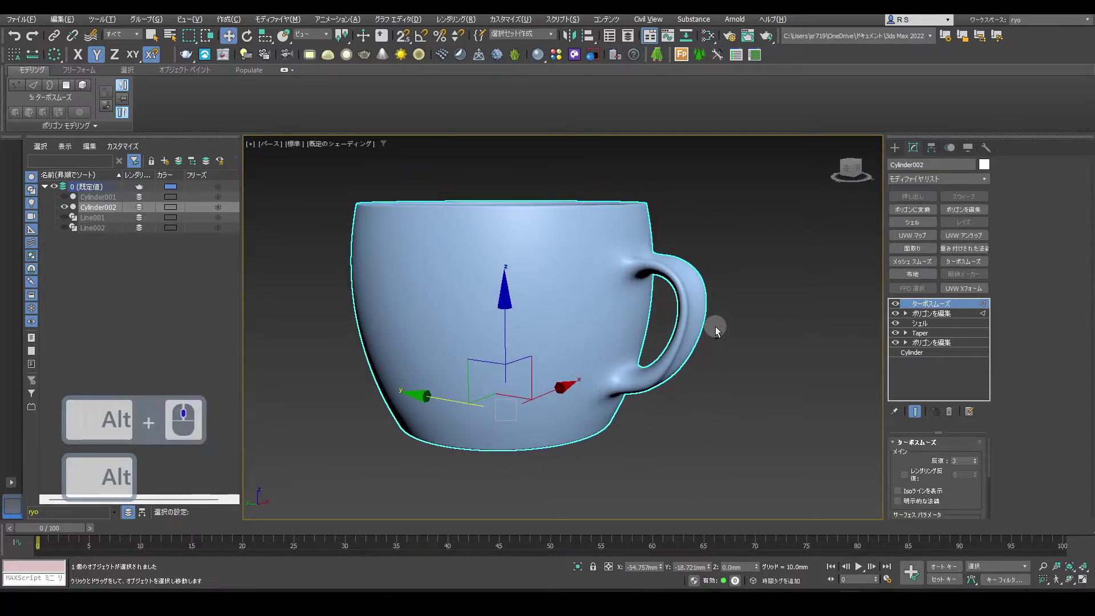
middle_click_drag(594, 360, 667, 368)
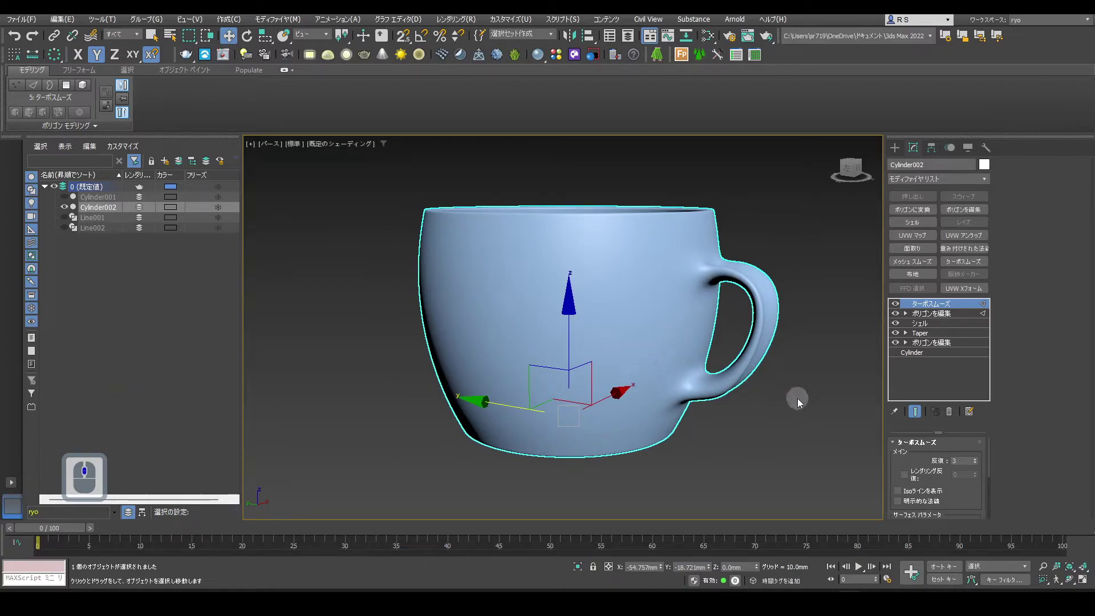
Reshape the cup body with the Taper modifier, using an amount of 0.28 and a curve of 0.38, and deselect the cup.
left_click(918, 353)
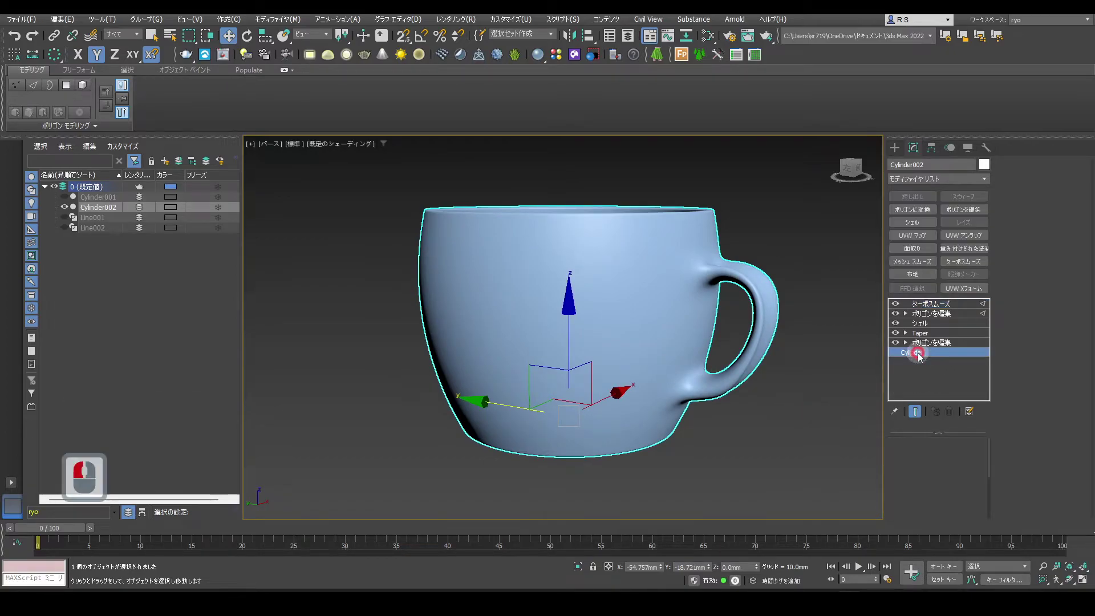
left_click_drag(978, 457, 963, 496)
left_click(933, 334)
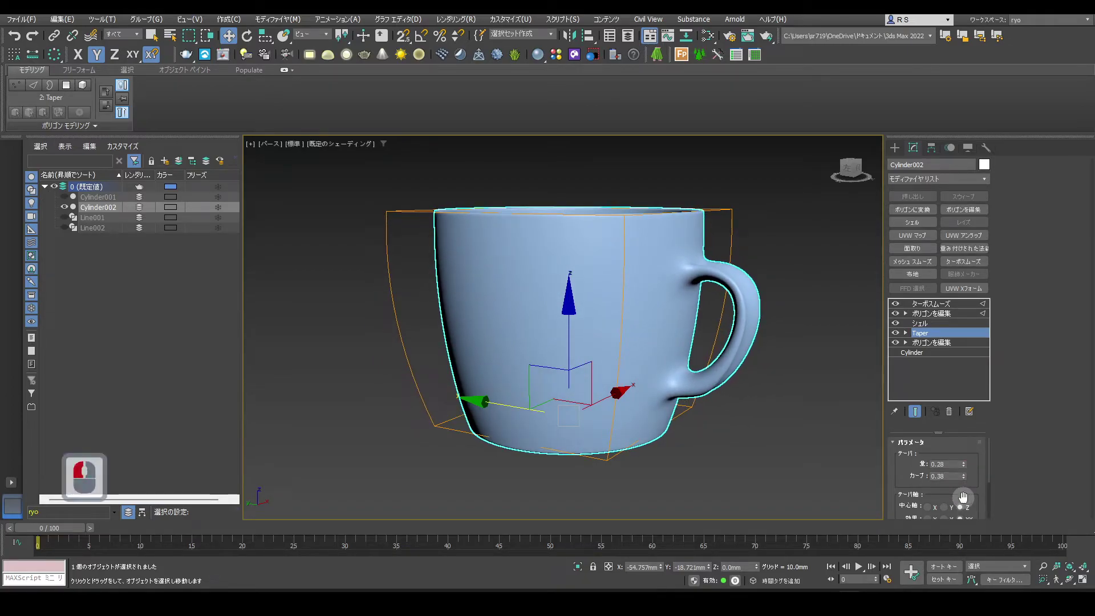
left_click(818, 354)
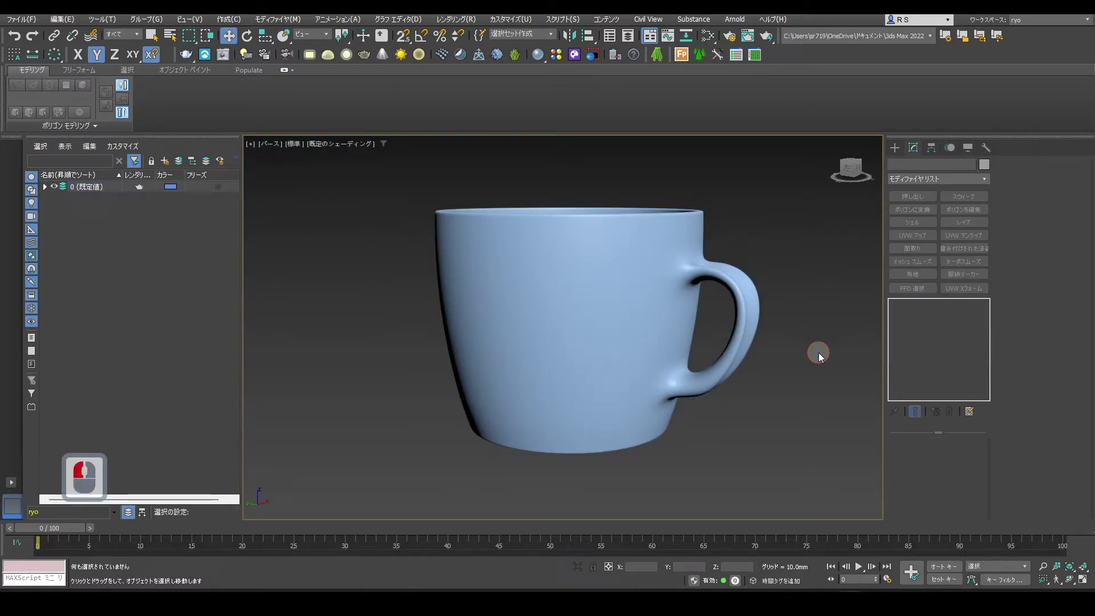